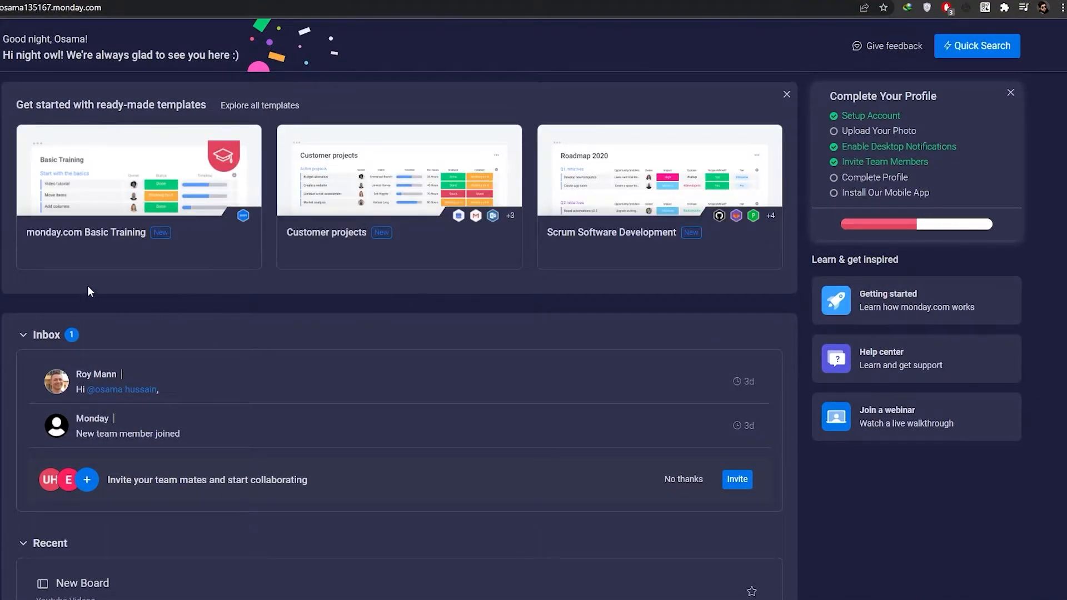
scroll(465, 304, down, 1)
scroll(559, 309, up, 1)
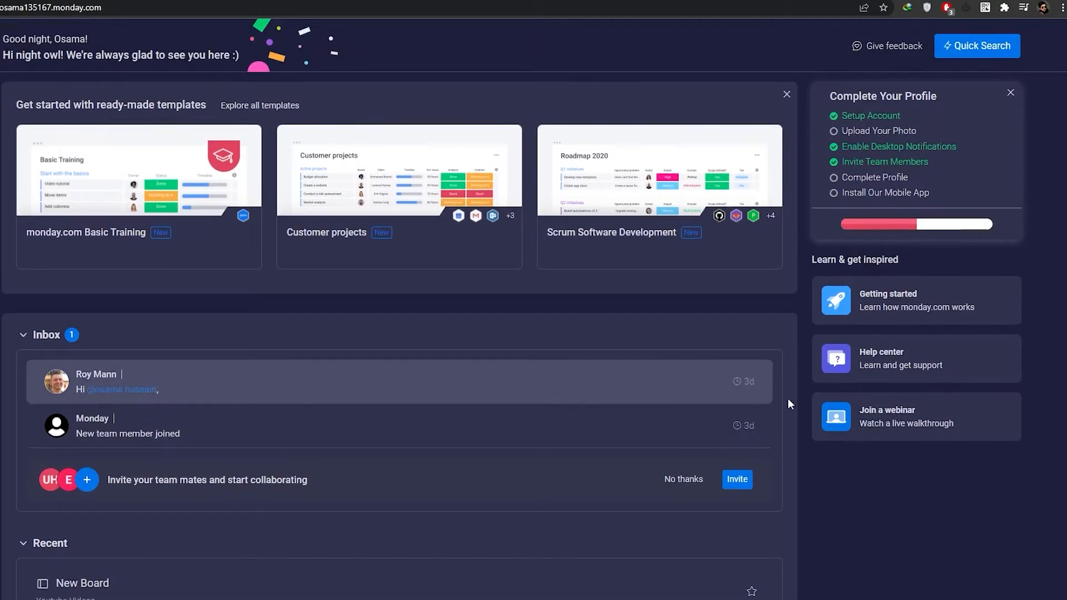
scroll(408, 309, down, 3)
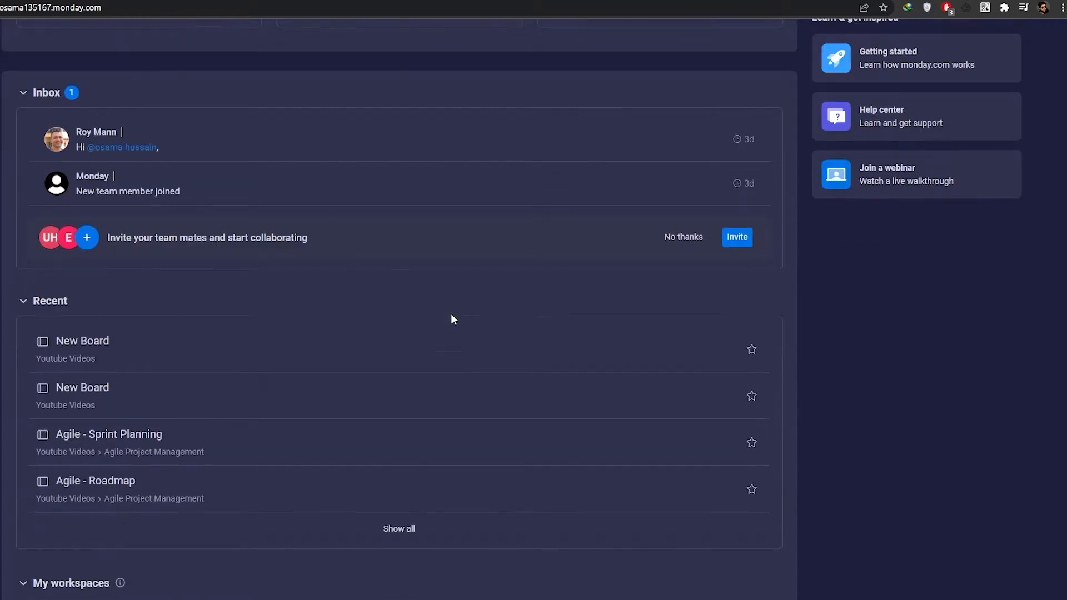
scroll(451, 320, down, 2)
scroll(481, 314, up, 4)
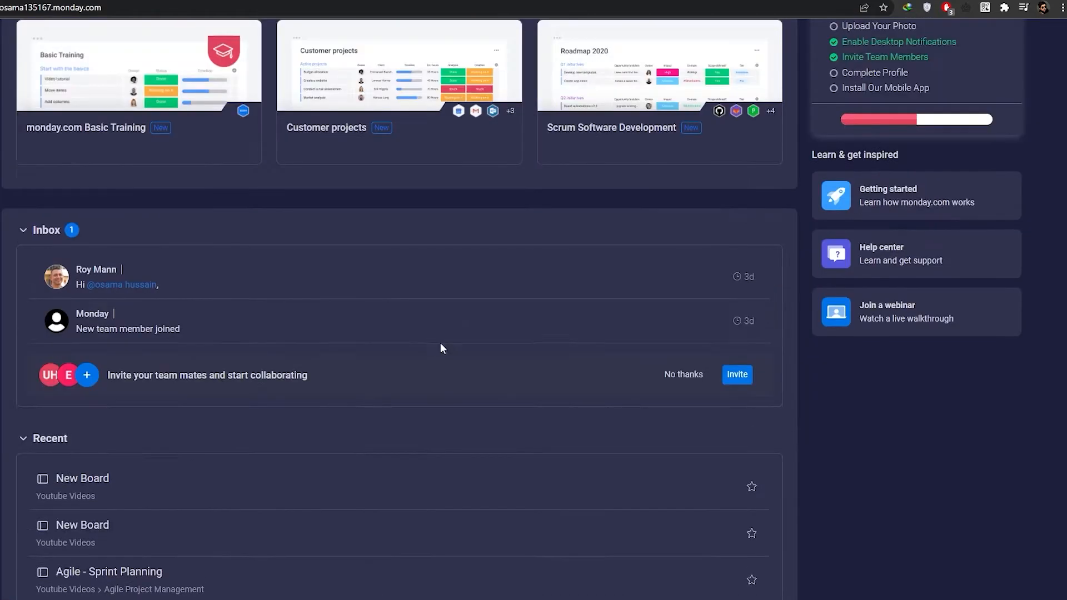
scroll(437, 342, up, 2)
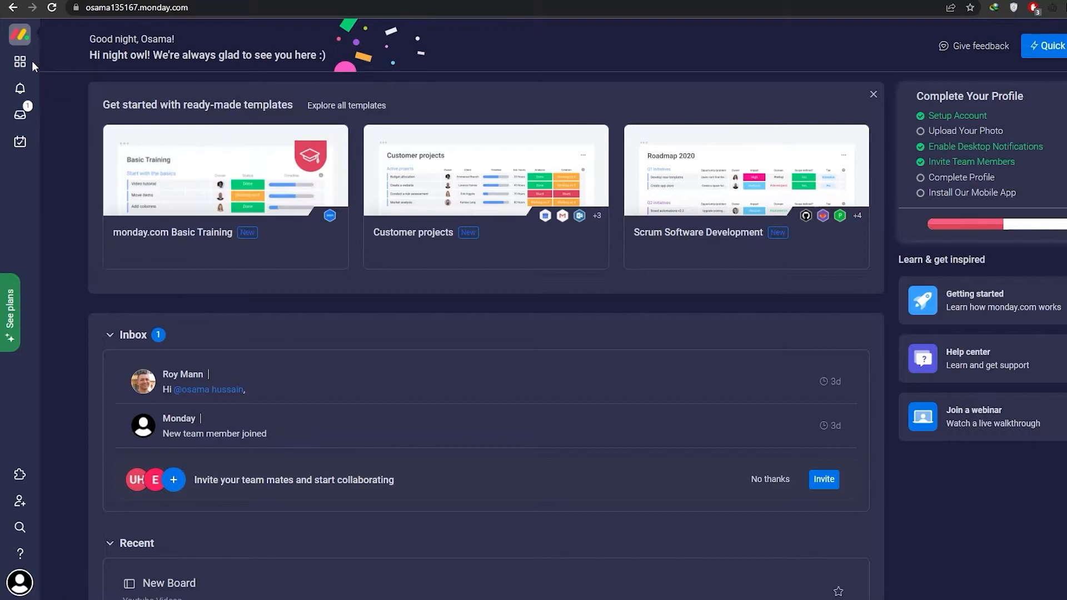
- Open the Youtube Videos workspace and delete both boards named New Board
click(21, 63)
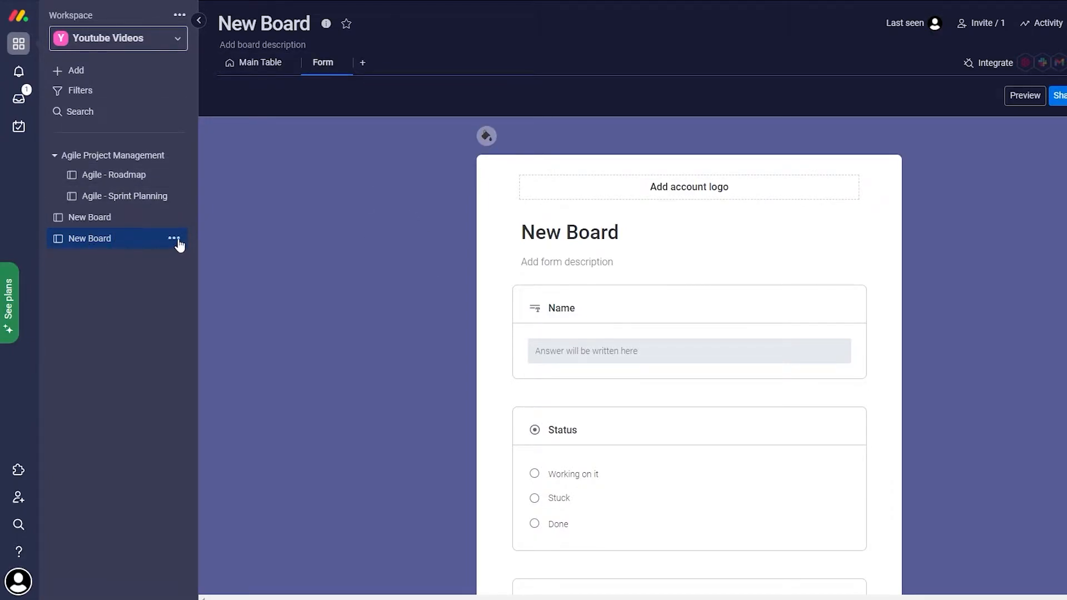
click(174, 239)
click(210, 401)
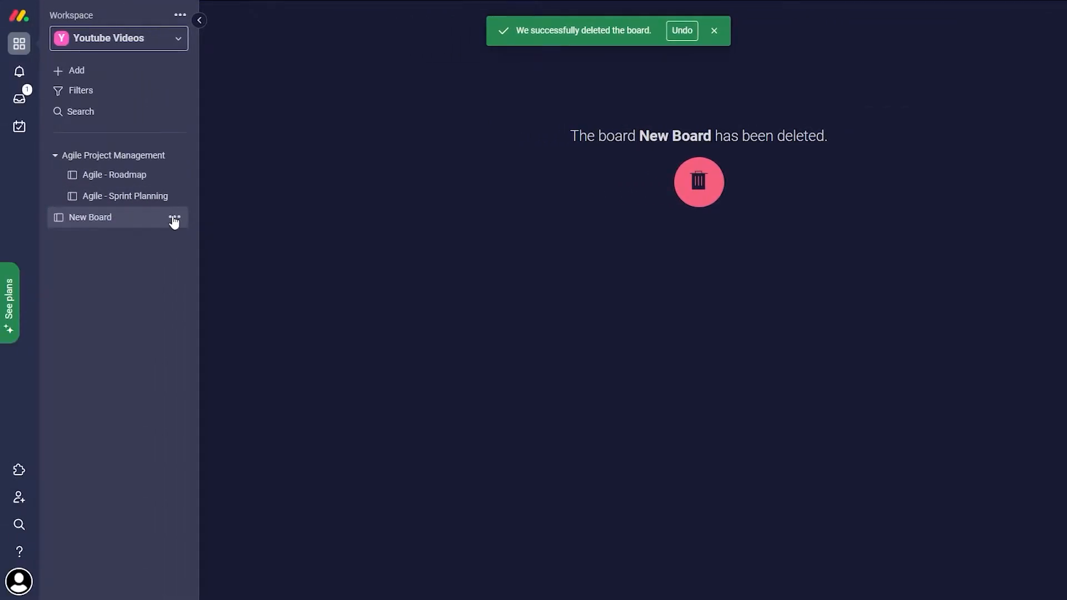
click(174, 221)
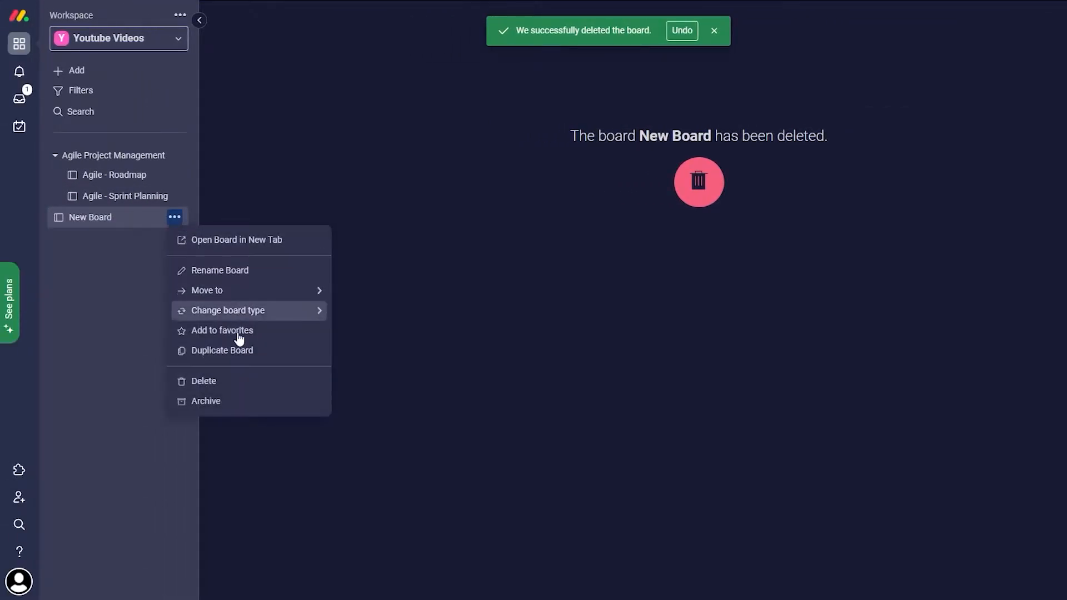
click(255, 379)
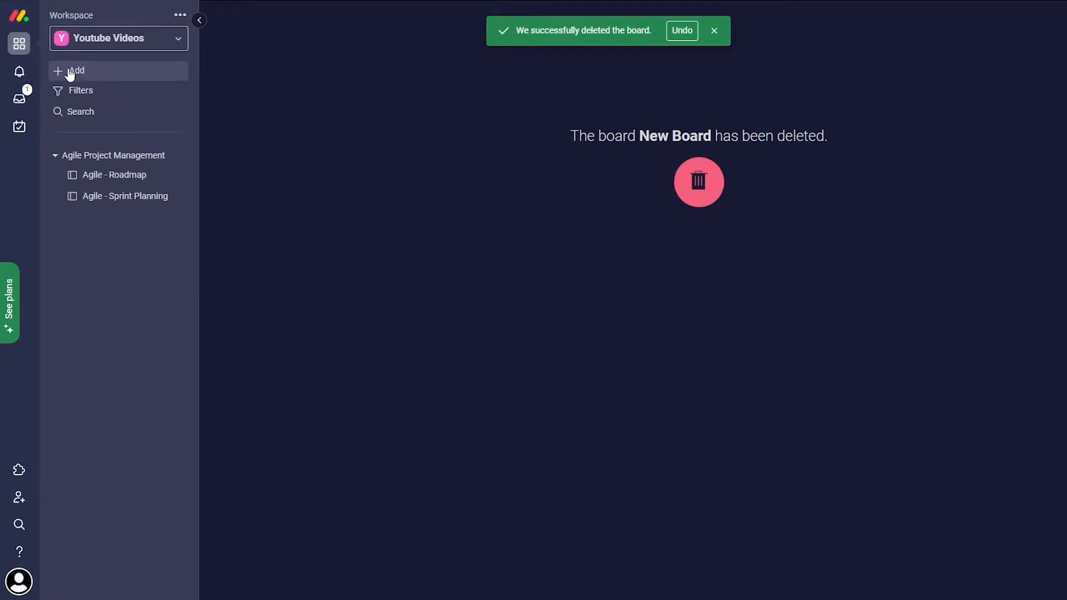
- Create a board named "Suggestion form" with Main privacy for managing items
click(93, 72)
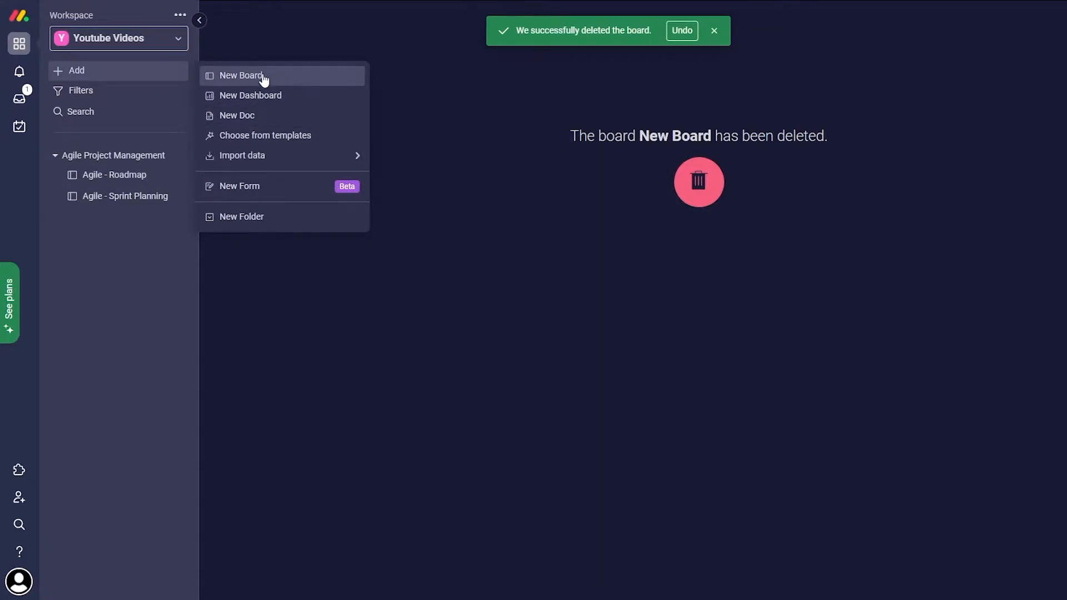
click(263, 80)
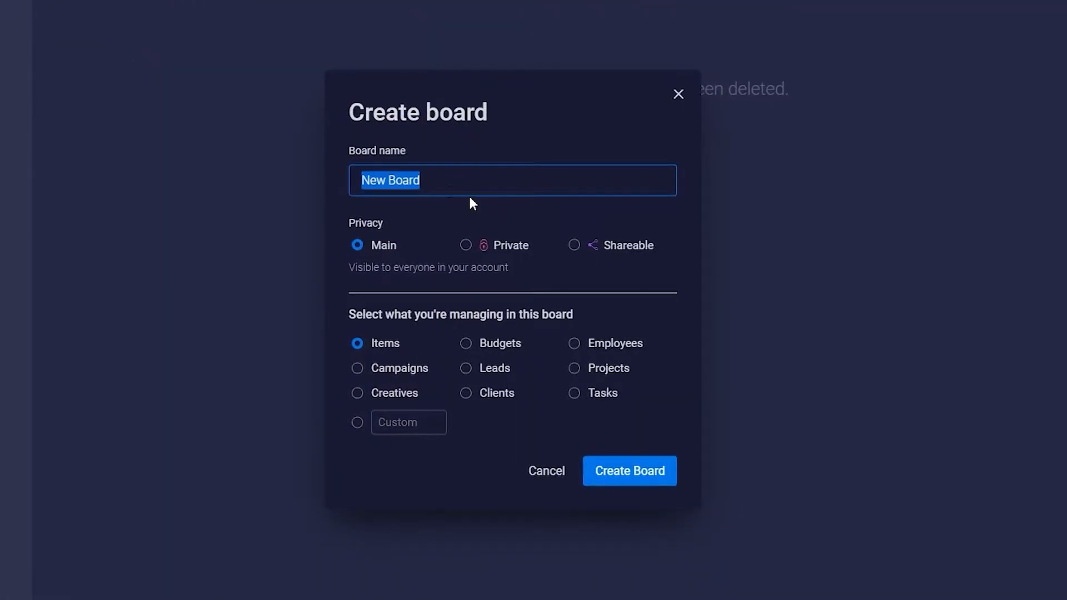
text(Suggestion form)
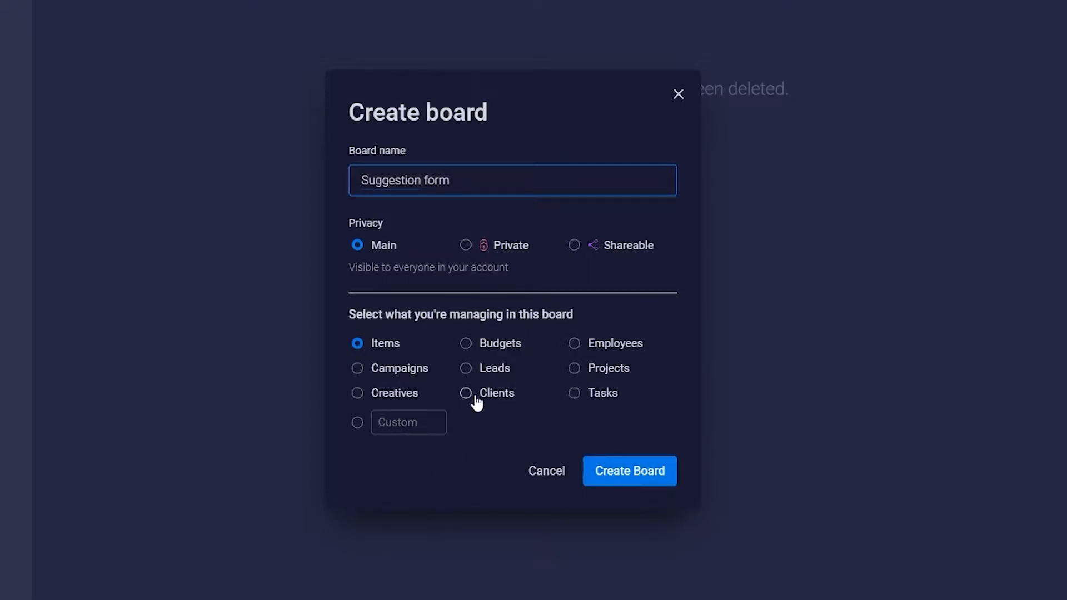
click(649, 481)
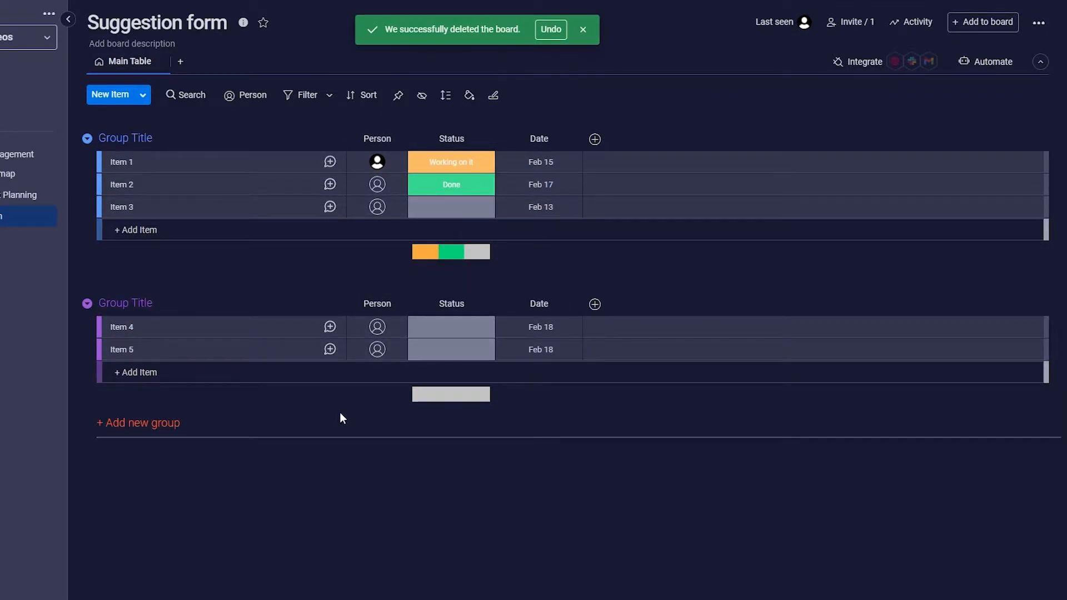
- Add a Form view to the Suggestion form board and name the view "Suggestion"
click(181, 63)
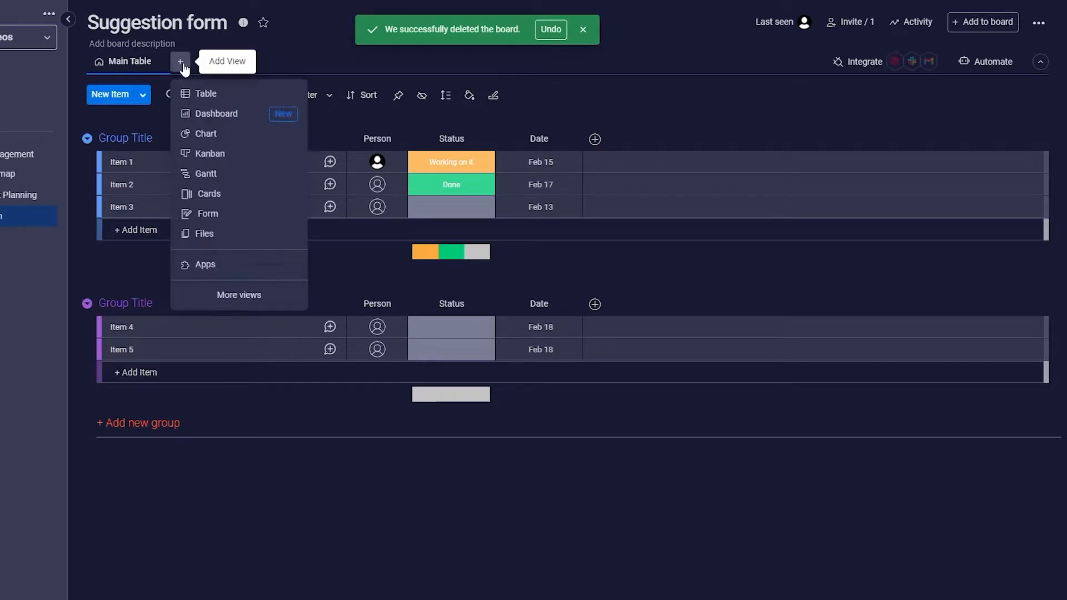
click(224, 217)
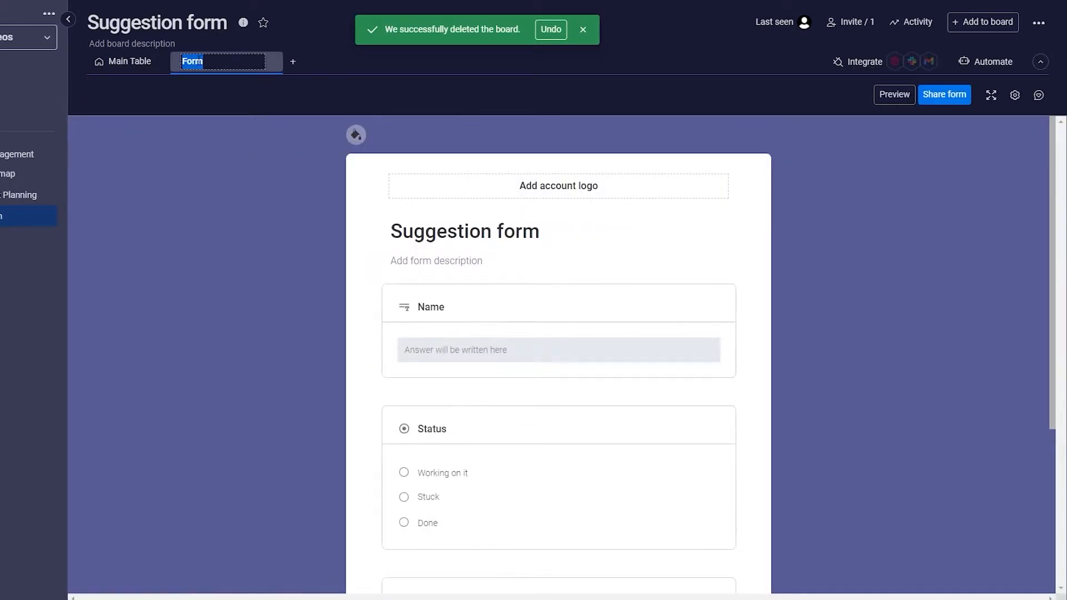
text(Suggestion)
key(Return)
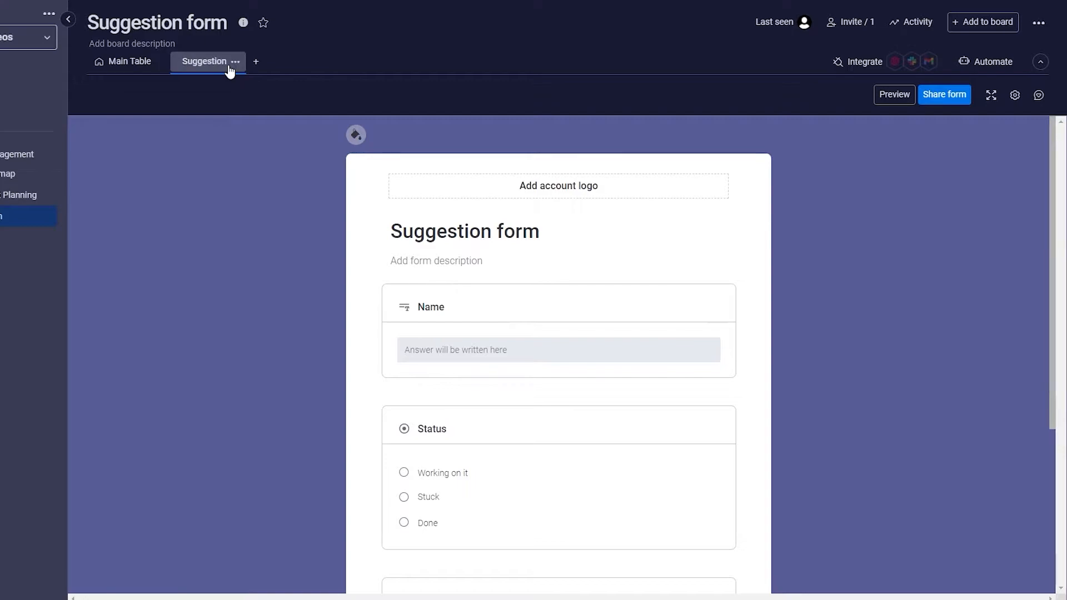
- Look through the form's default questions from the title down to the footer
scroll(295, 200, down, 1)
scroll(554, 238, up, 1)
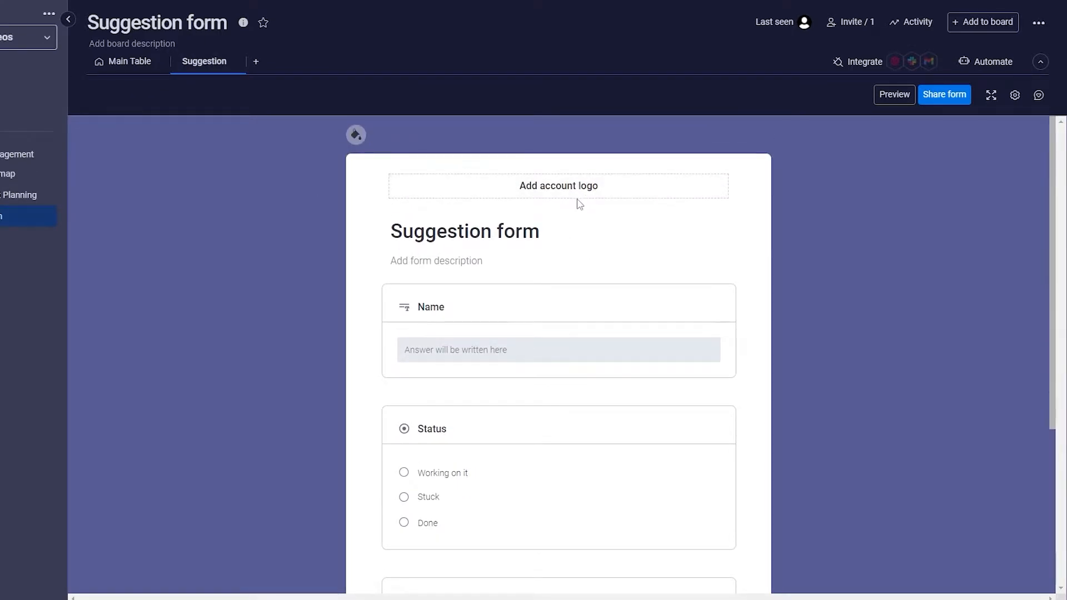
scroll(579, 204, down, 1)
scroll(475, 261, down, 1)
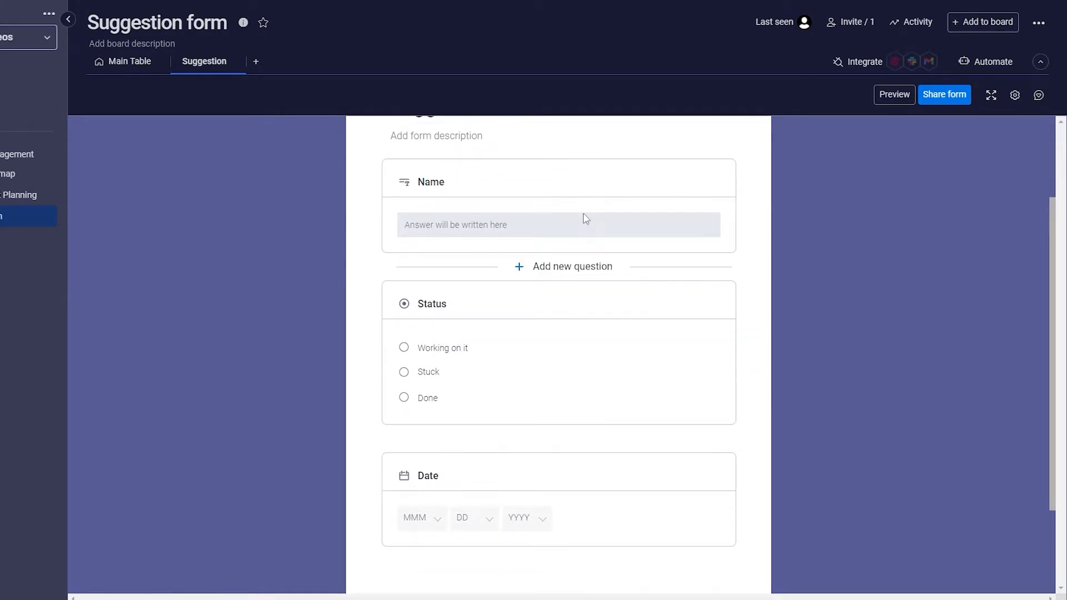
scroll(567, 214, down, 1)
scroll(538, 294, down, 1)
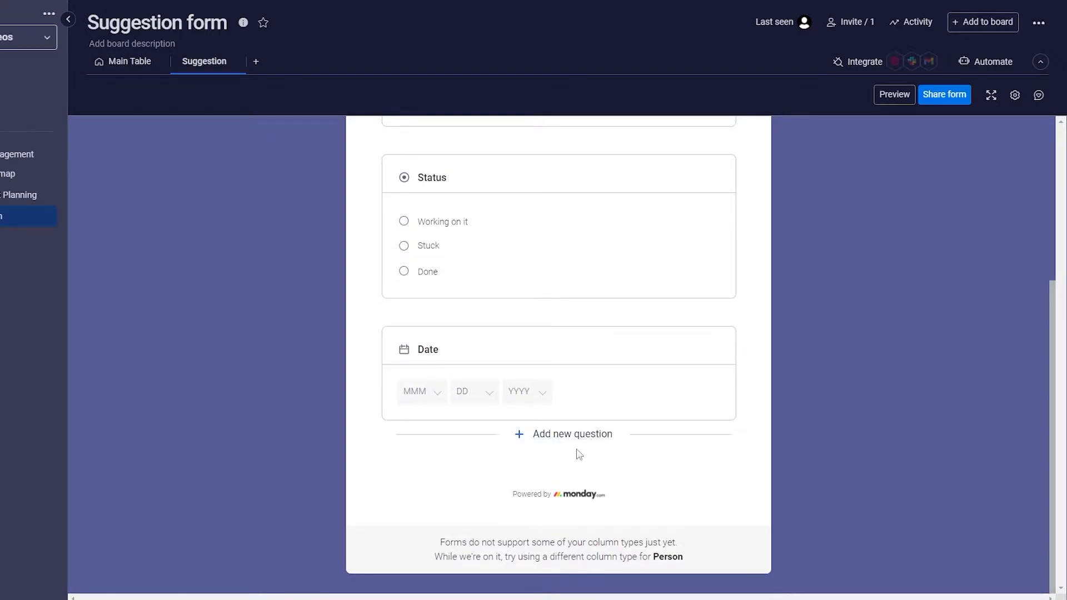
scroll(561, 400, up, 1)
scroll(483, 375, up, 1)
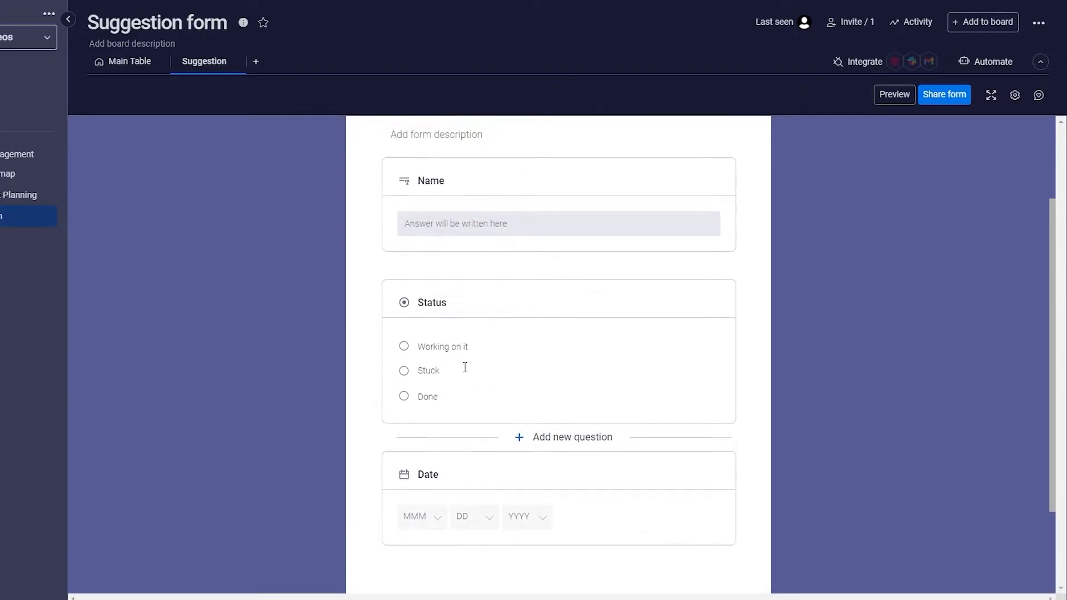
scroll(442, 300, up, 2)
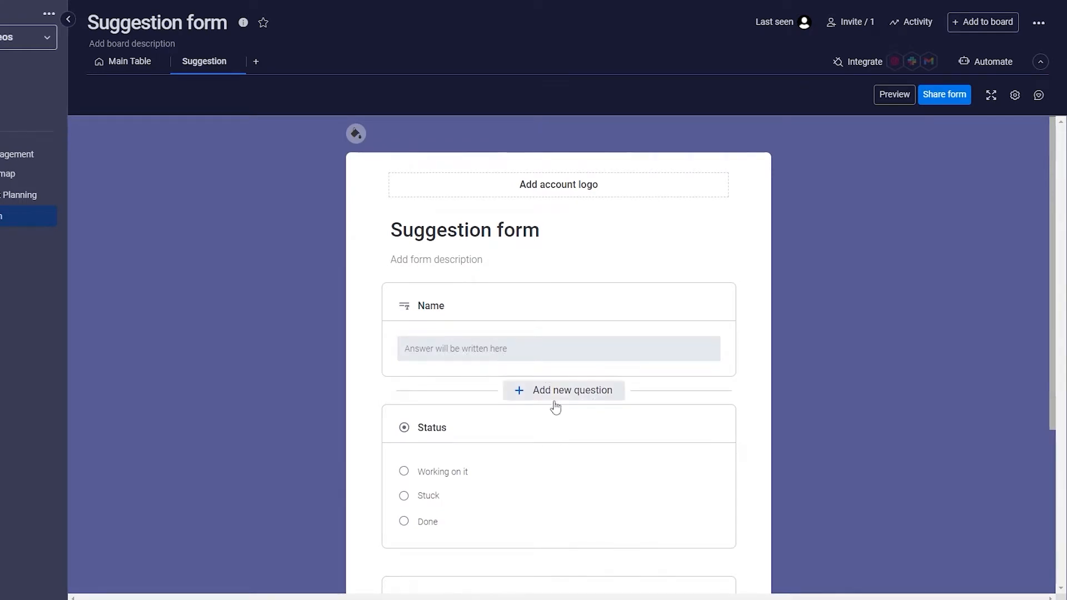
- Add a short text question titled "Suggestions" directly after the Status question
scroll(554, 405, down, 1)
click(568, 511)
click(572, 582)
scroll(569, 461, down, 2)
scroll(571, 517, down, 1)
scroll(571, 518, down, 1)
scroll(561, 516, up, 3)
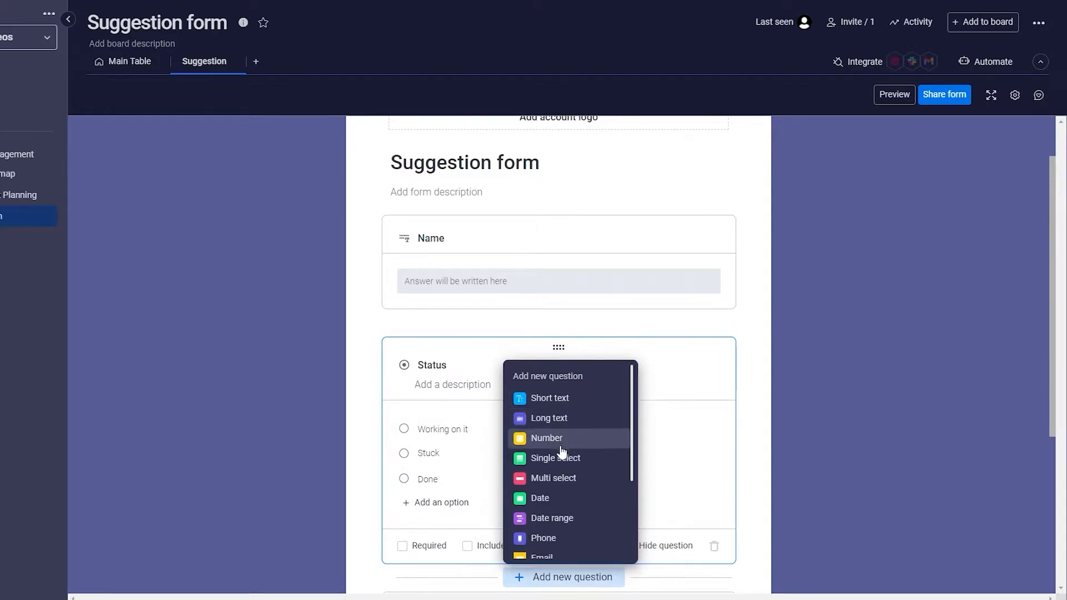
click(570, 407)
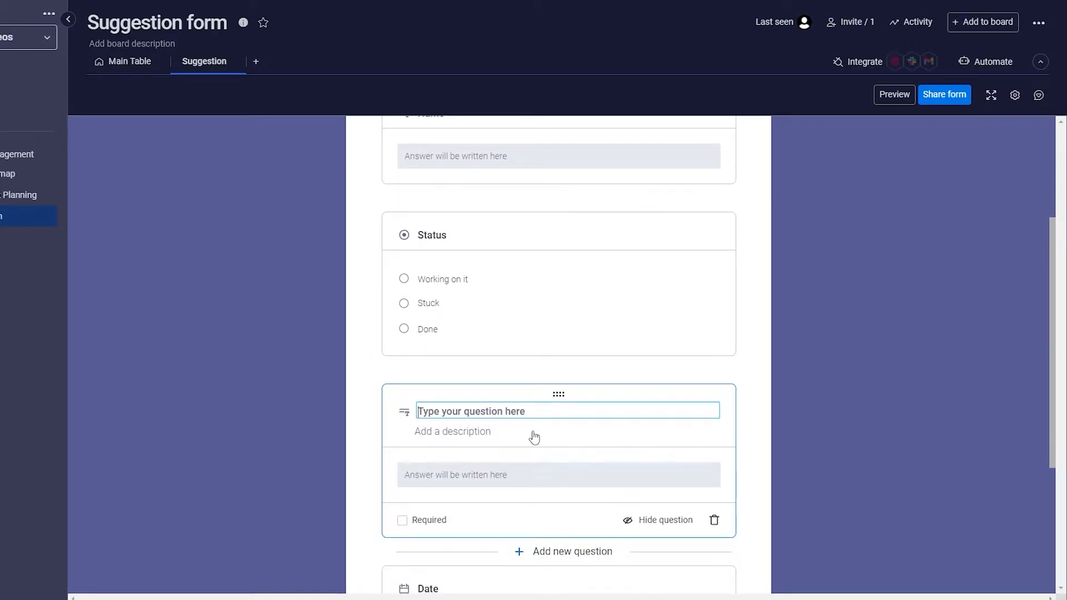
text(Suggestions)
scroll(484, 486, down, 1)
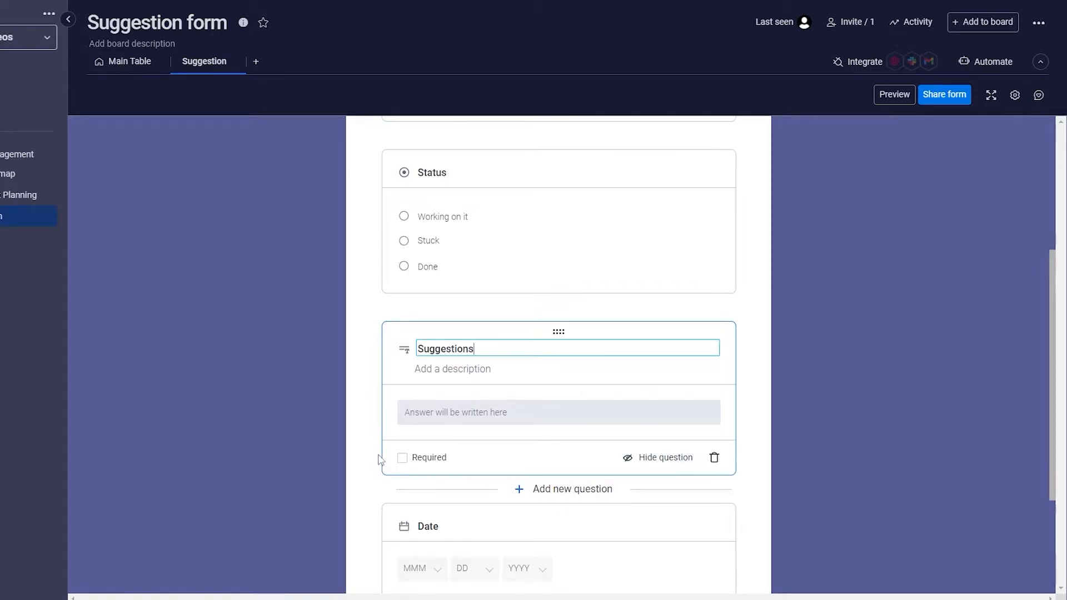
- Rename the form's Name question to "Implemented suggestions"
scroll(359, 410, up, 4)
scroll(543, 278, down, 2)
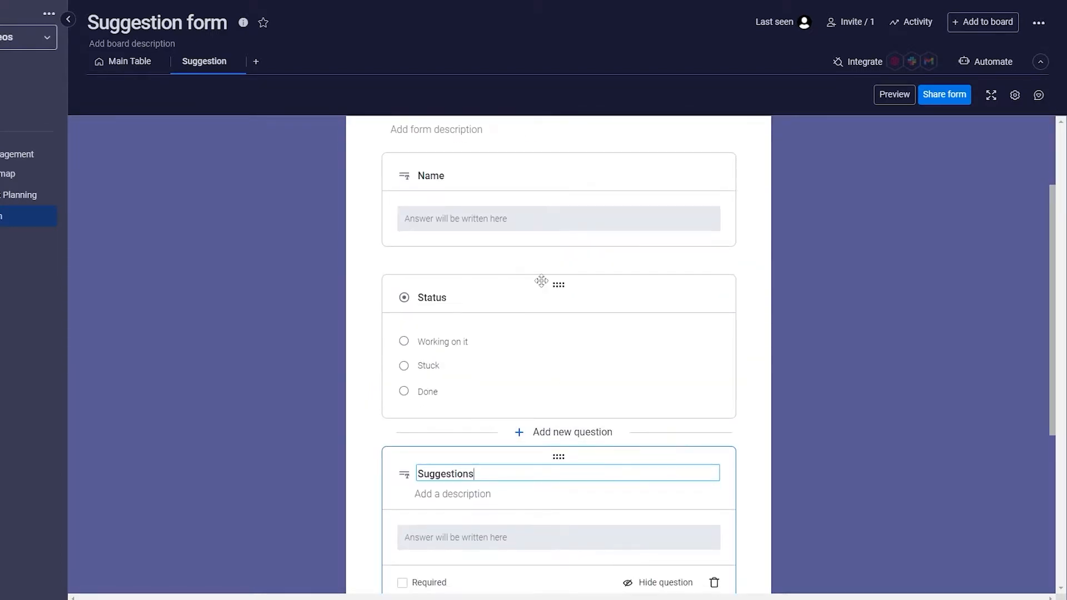
scroll(456, 292, up, 2)
click(464, 312)
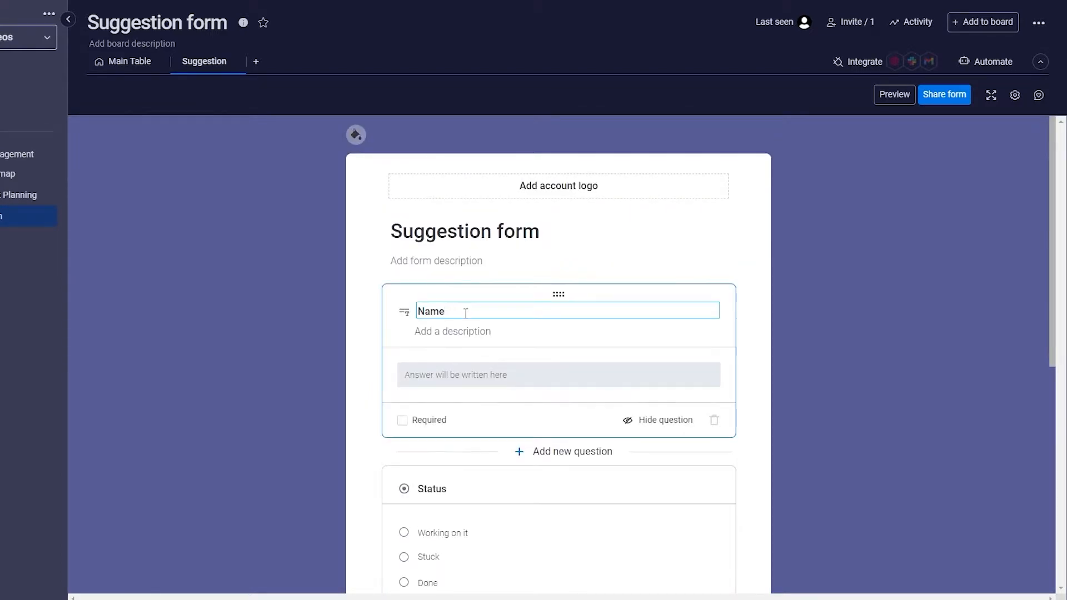
double_click(438, 315)
text(Implemented suggestions)
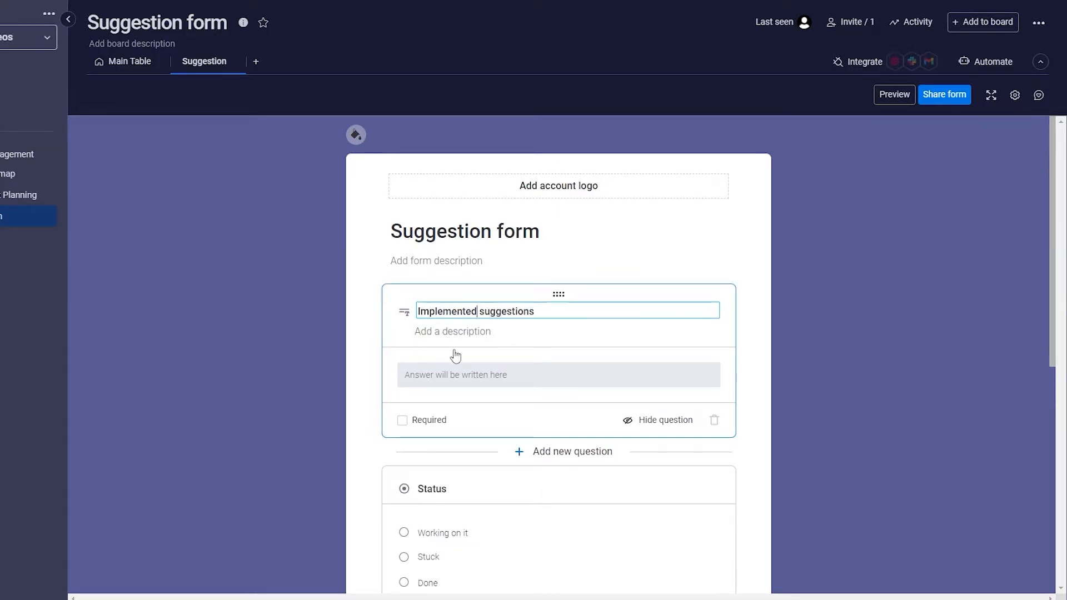
click(361, 328)
- Hide the Status question on the form
scroll(476, 340, down, 2)
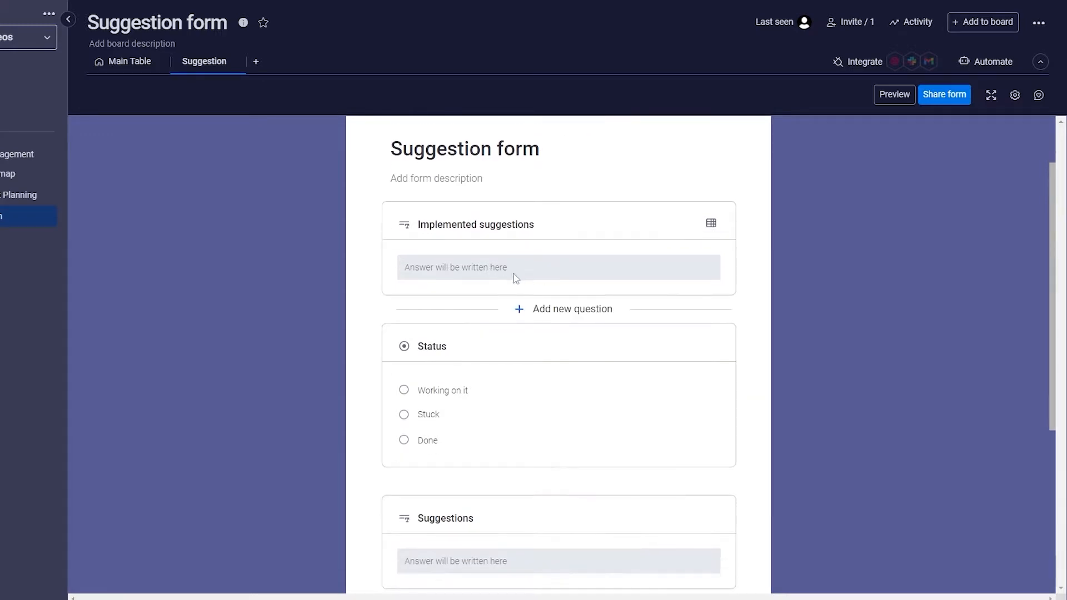
scroll(663, 335, down, 2)
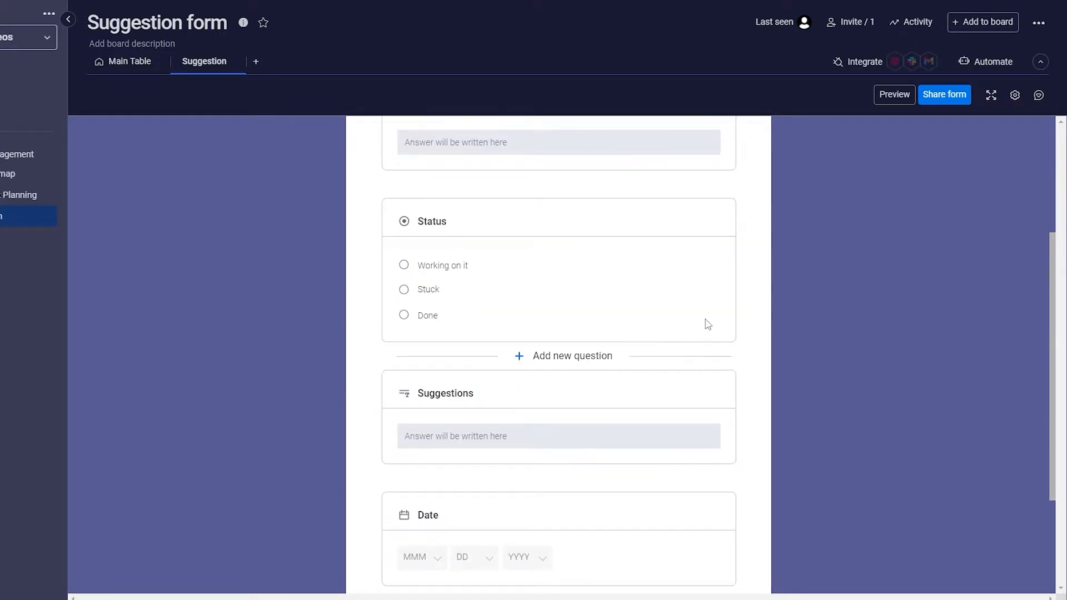
click(706, 318)
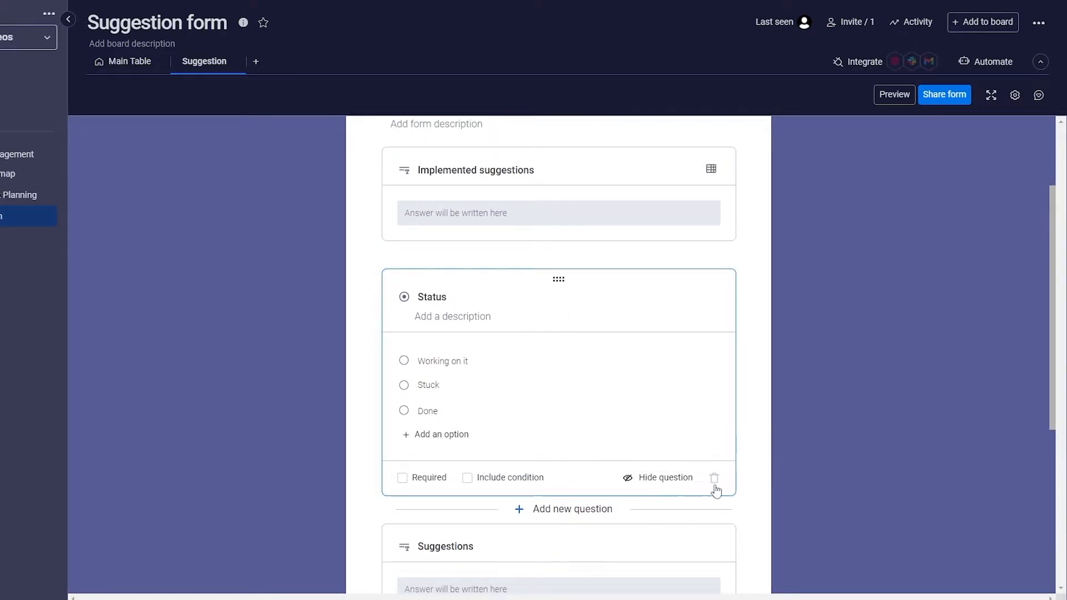
click(667, 478)
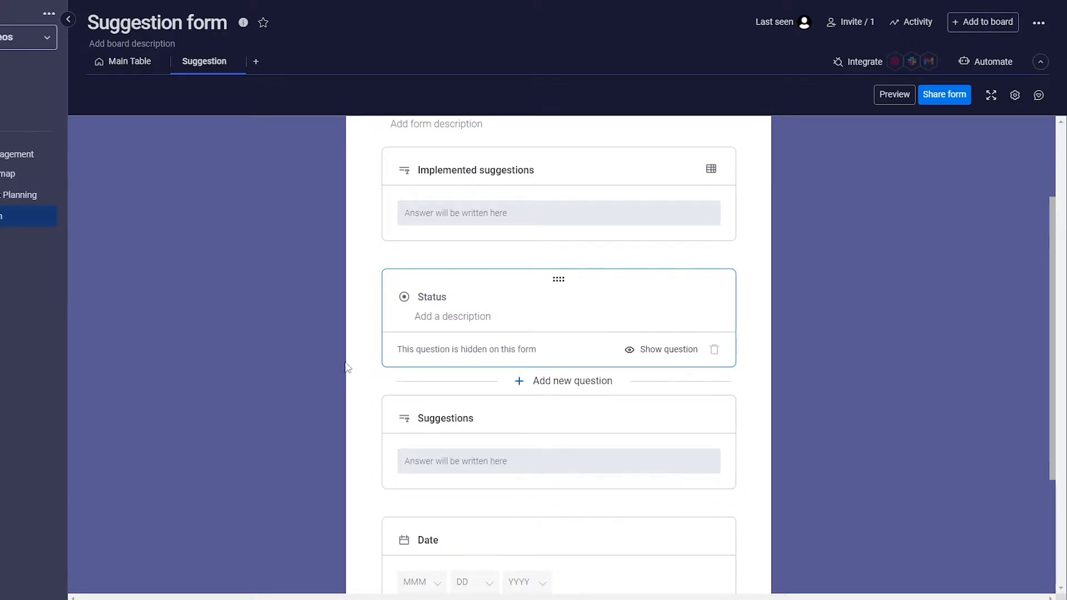
- Review the form's questions, check the matching columns in the board's main table, and return to the Suggestion form view
scroll(389, 378, down, 2)
scroll(522, 327, up, 4)
scroll(529, 321, down, 2)
scroll(532, 321, down, 3)
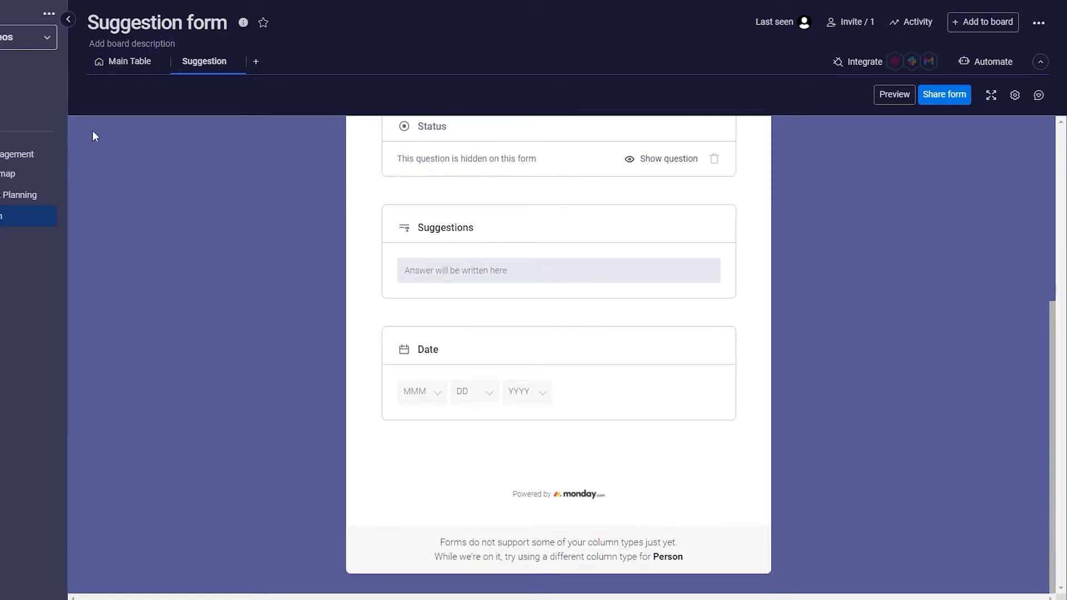
click(133, 61)
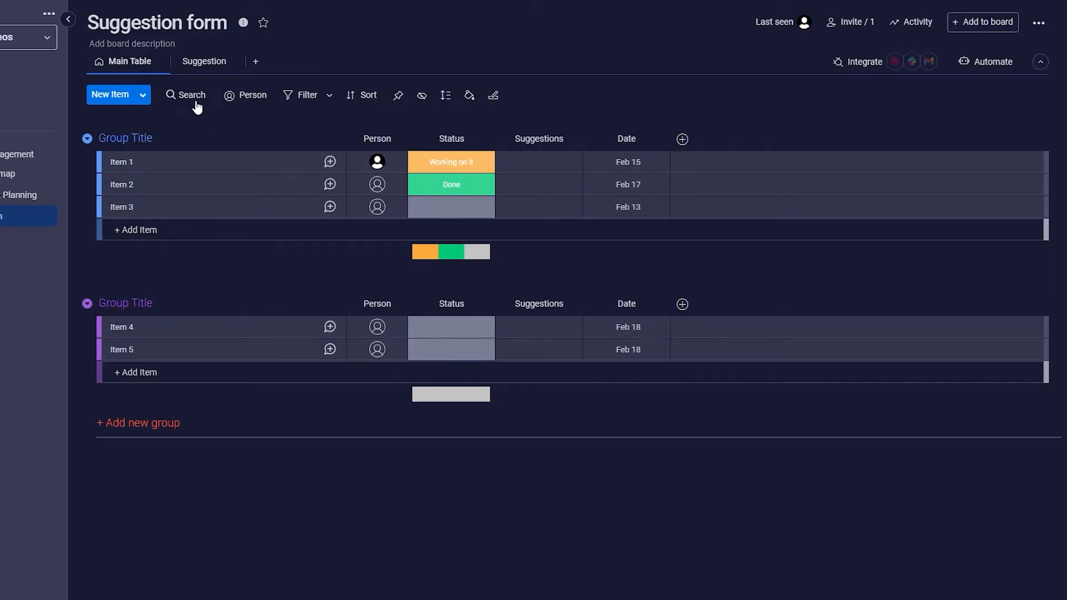
click(203, 61)
- Try several background colours for the form, including green and white, and set it back to the dark indigo colour
click(367, 142)
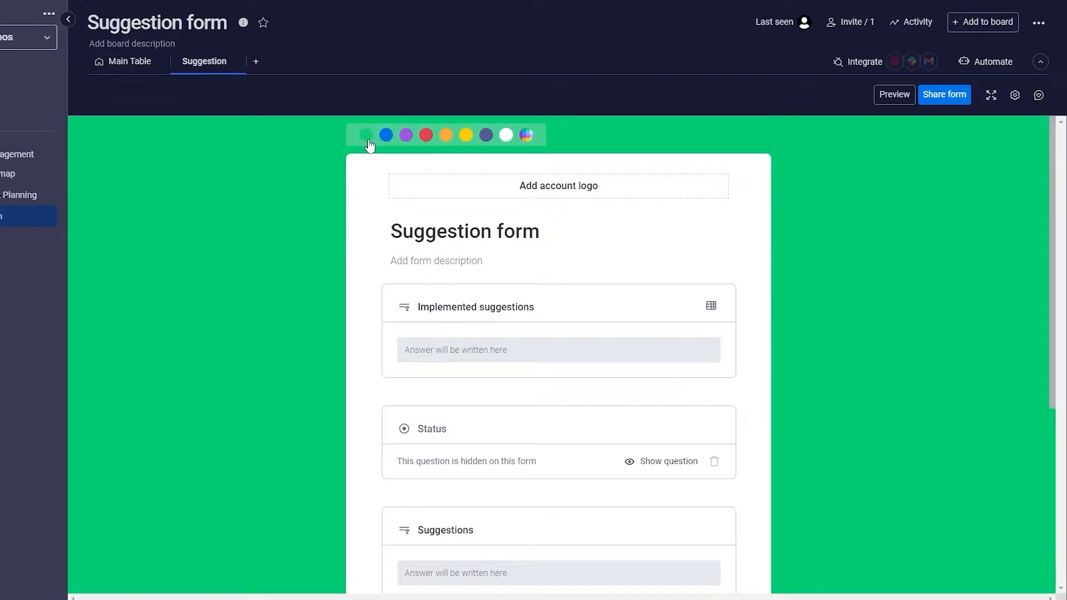
click(487, 136)
click(506, 136)
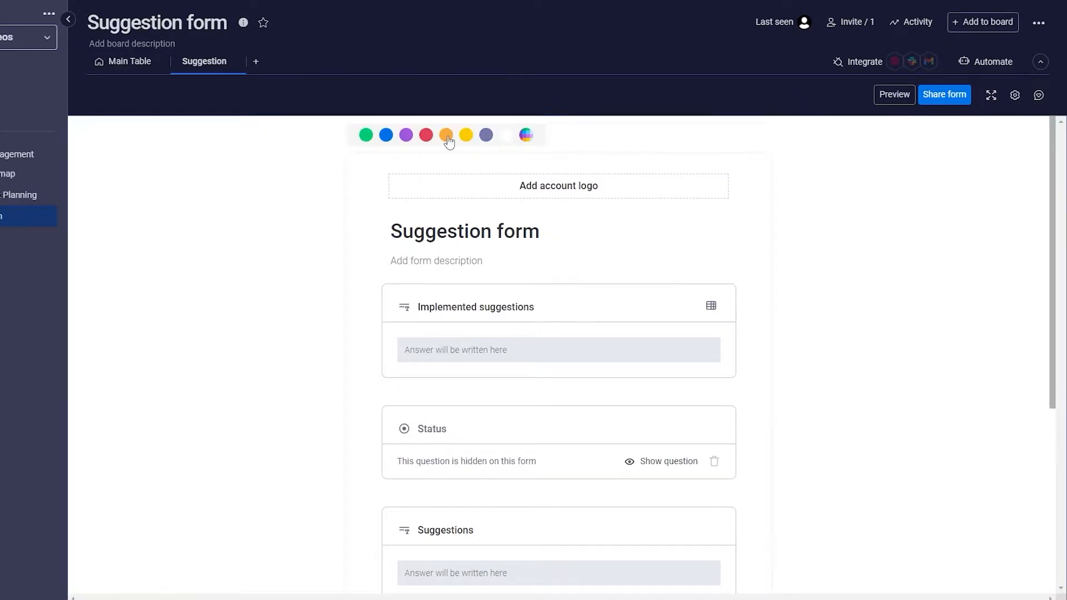
click(403, 142)
click(363, 137)
click(486, 135)
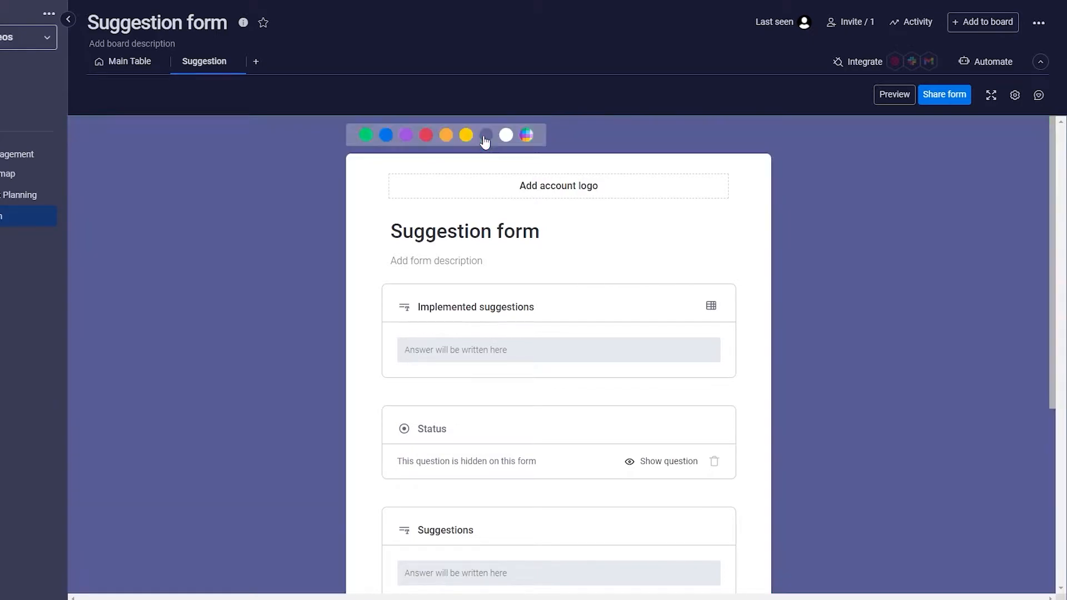
- Preview the suggestion form as respondents see it, check its Suggestions answer field, and return to the form editor
scroll(901, 311, down, 1)
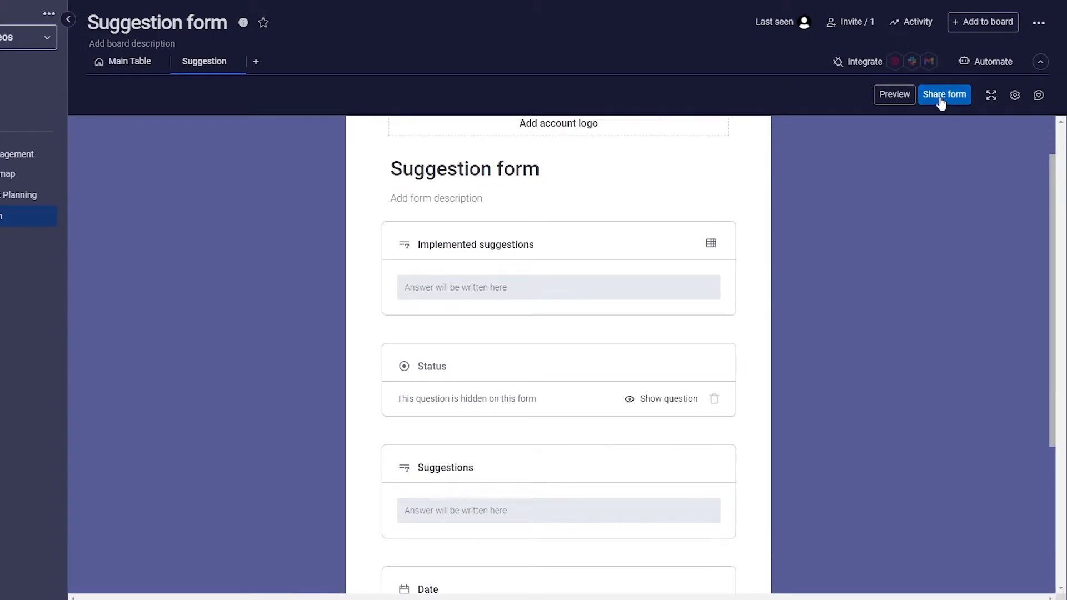
click(891, 96)
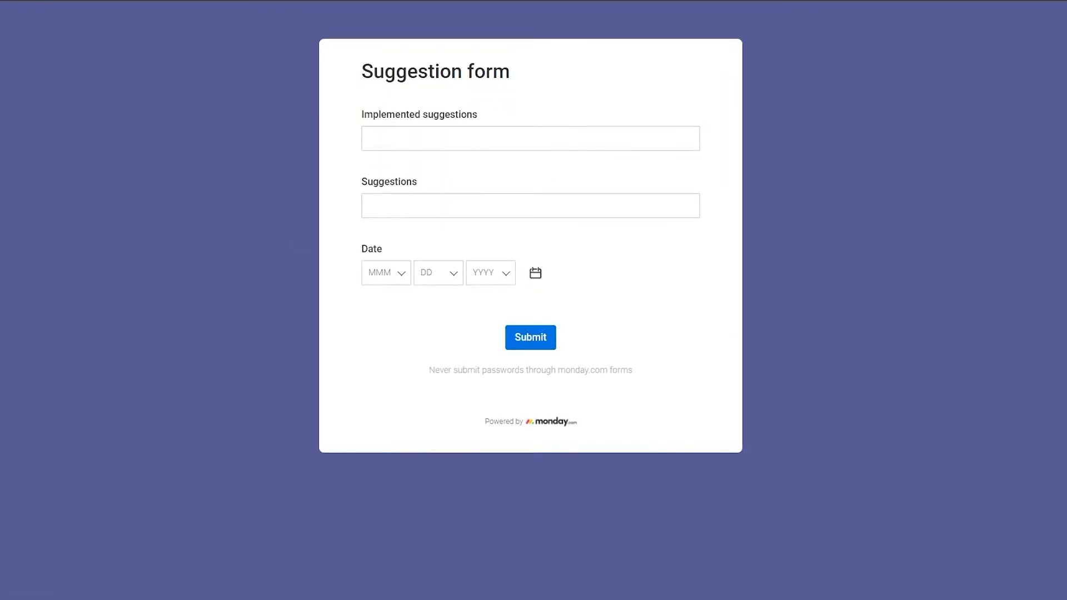
click(415, 215)
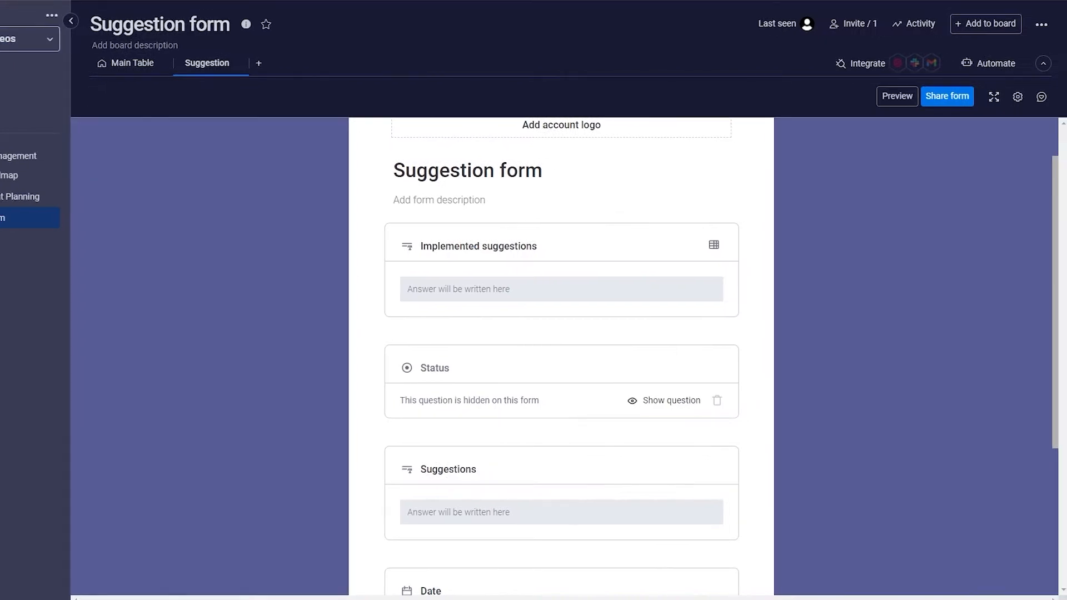
click(951, 103)
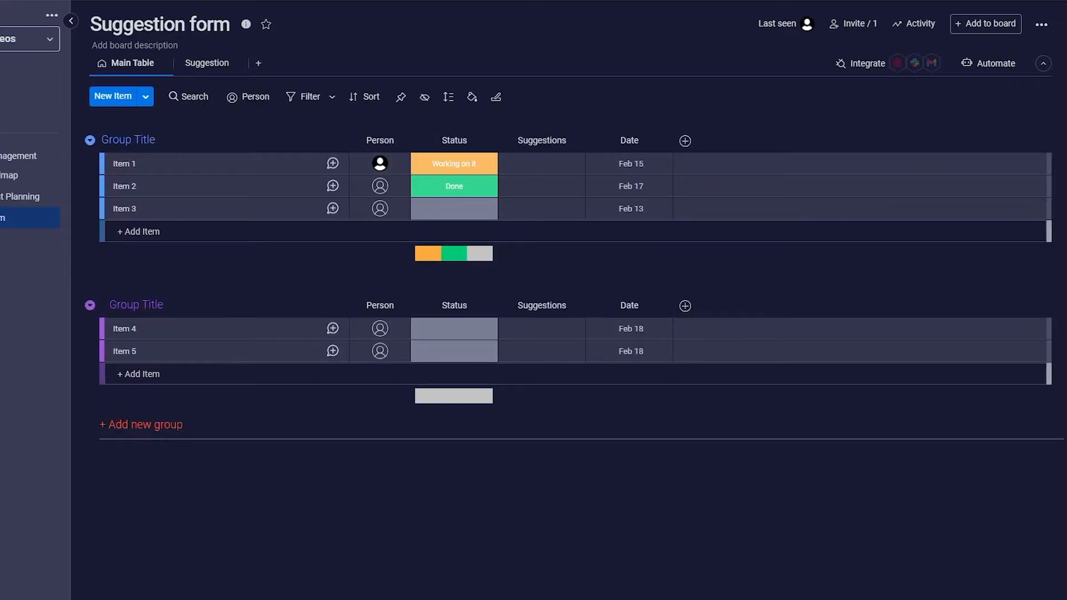
- Return to the Suggestion form view and retitle the Suggestions question "What suggestions do you have for improving our business?"
click(217, 64)
scroll(602, 422, up, 3)
scroll(536, 322, down, 3)
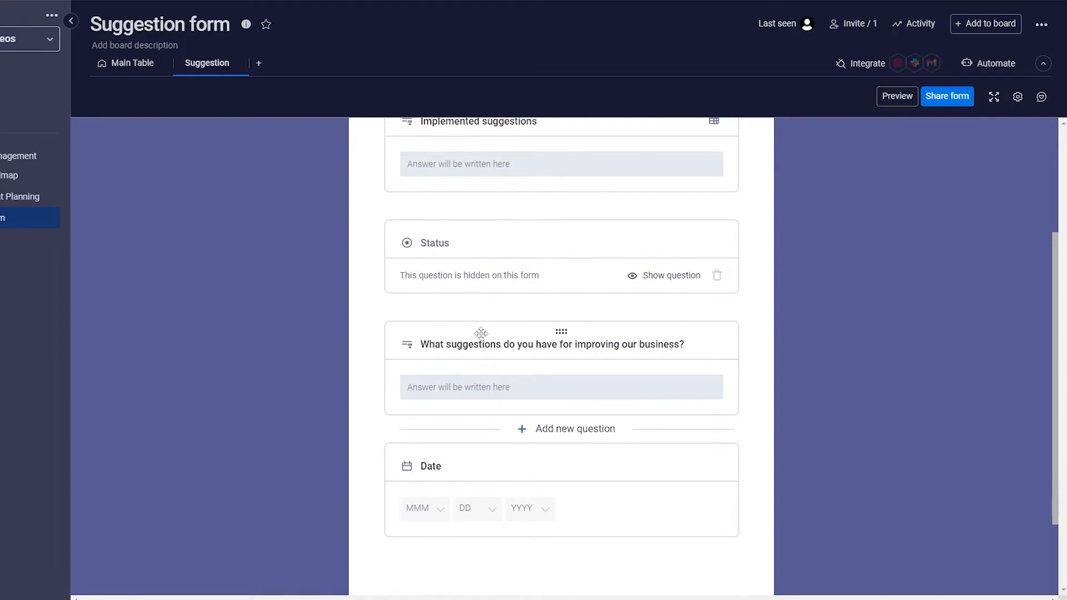
- Add a Multi select question below the business improvement question and title it "Who is submitting the suggestion?"
scroll(586, 425, down, 2)
click(572, 381)
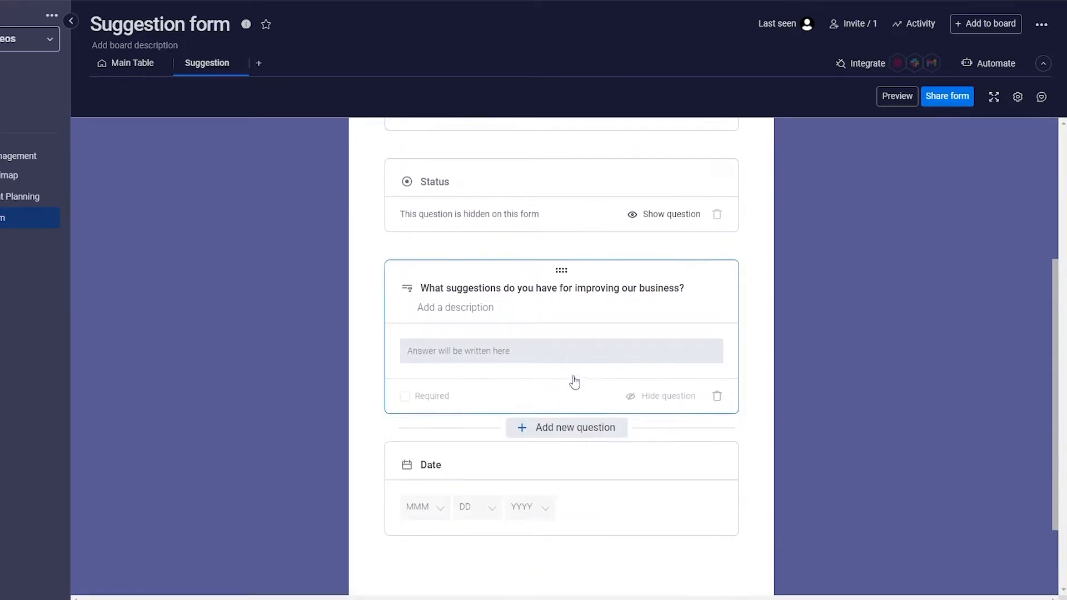
click(550, 434)
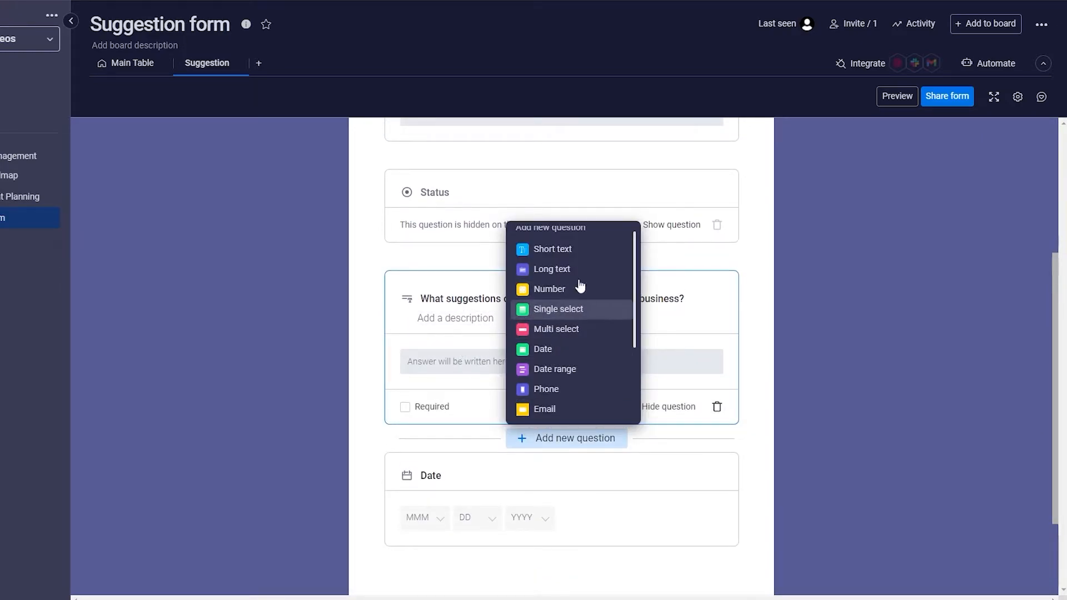
scroll(566, 381, down, 3)
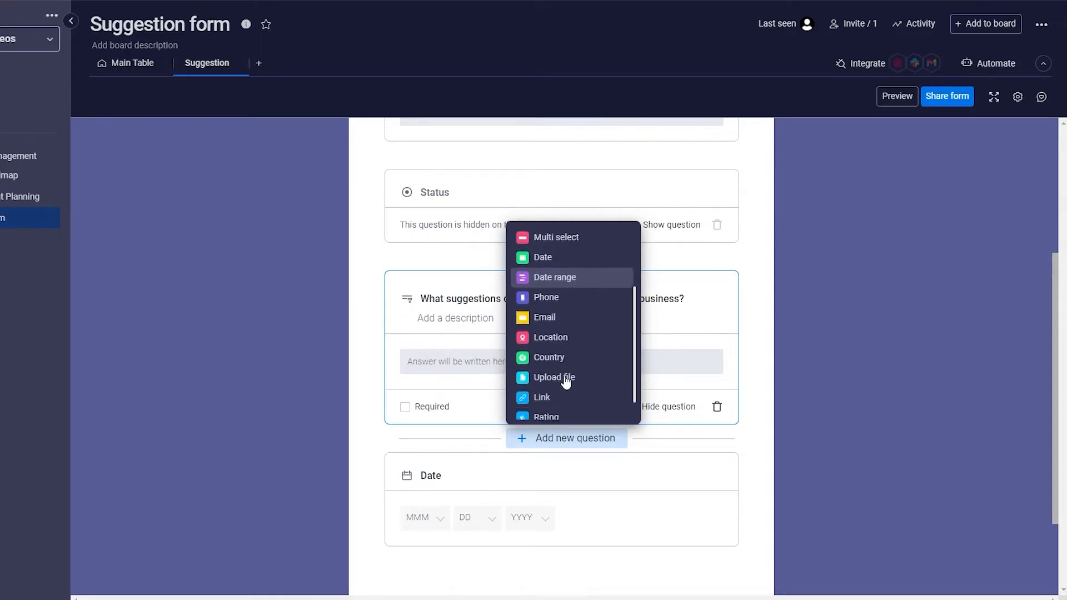
scroll(566, 392, up, 4)
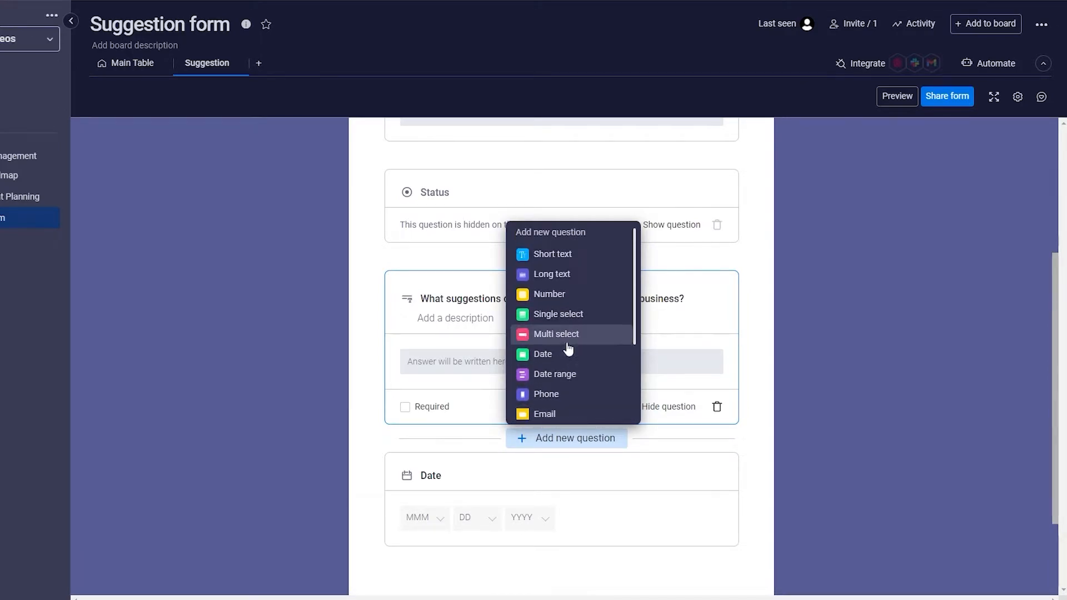
click(547, 337)
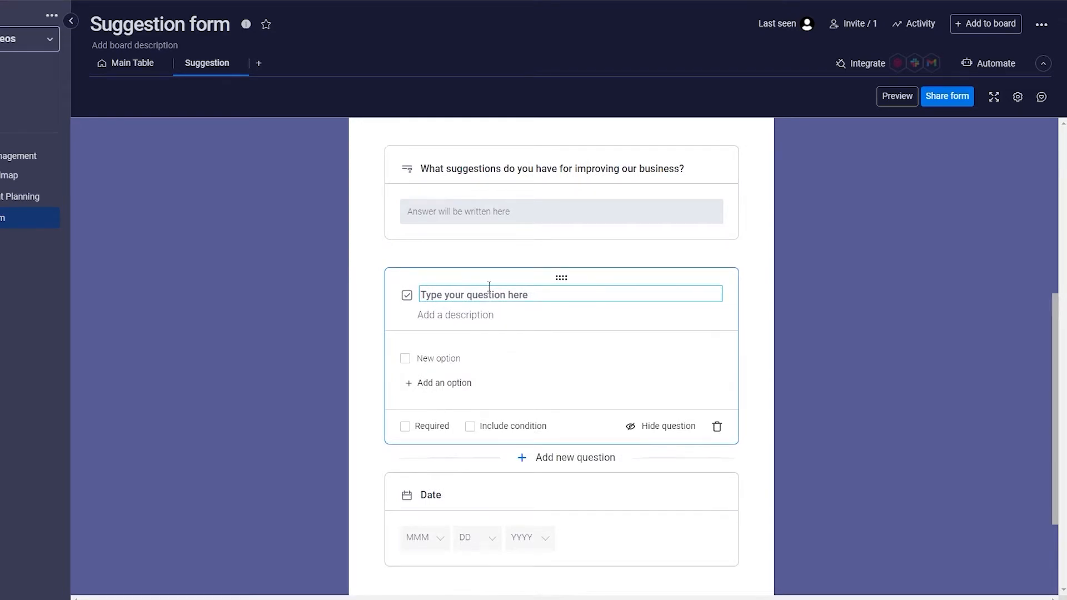
text(Wh)
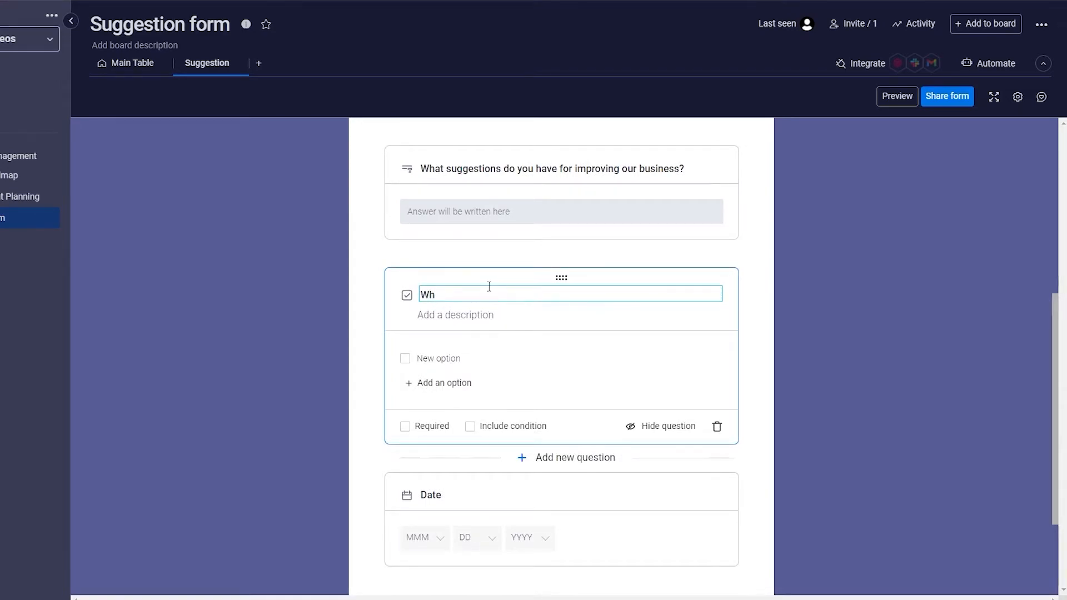
text(o is submitting the suggestion?)
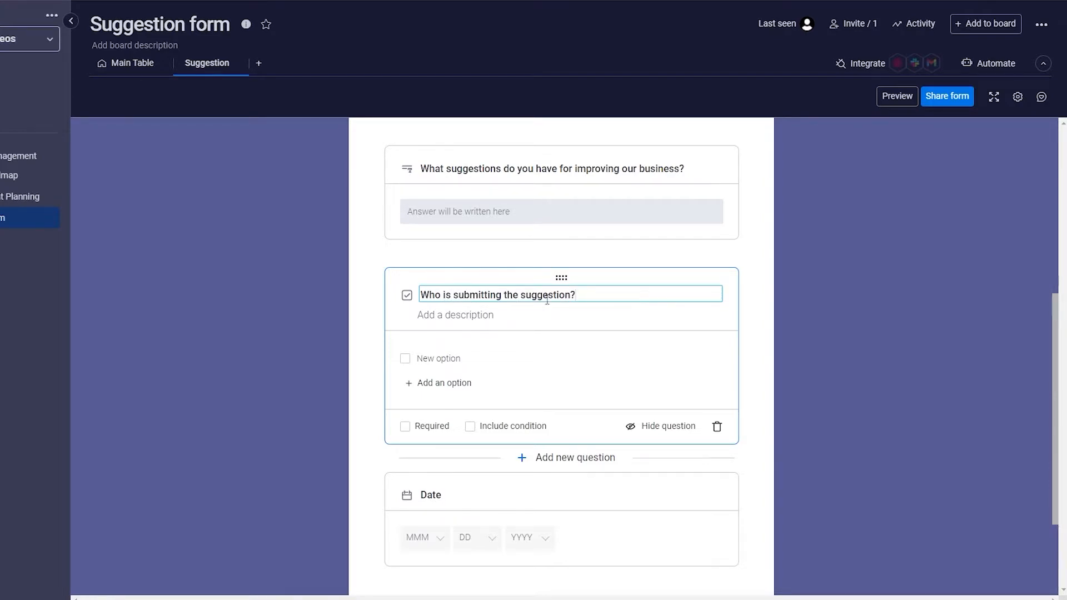
- Give the "Who is submitting the suggestion?" question three answer options containing the possible submitters' first names
click(442, 359)
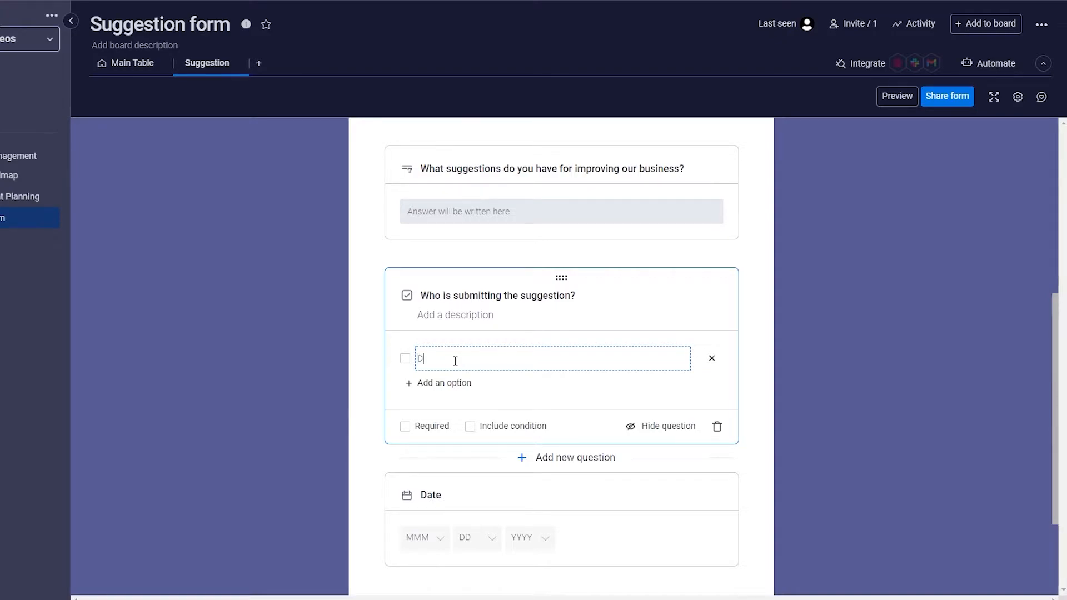
click(436, 383)
click(446, 389)
text(Kate)
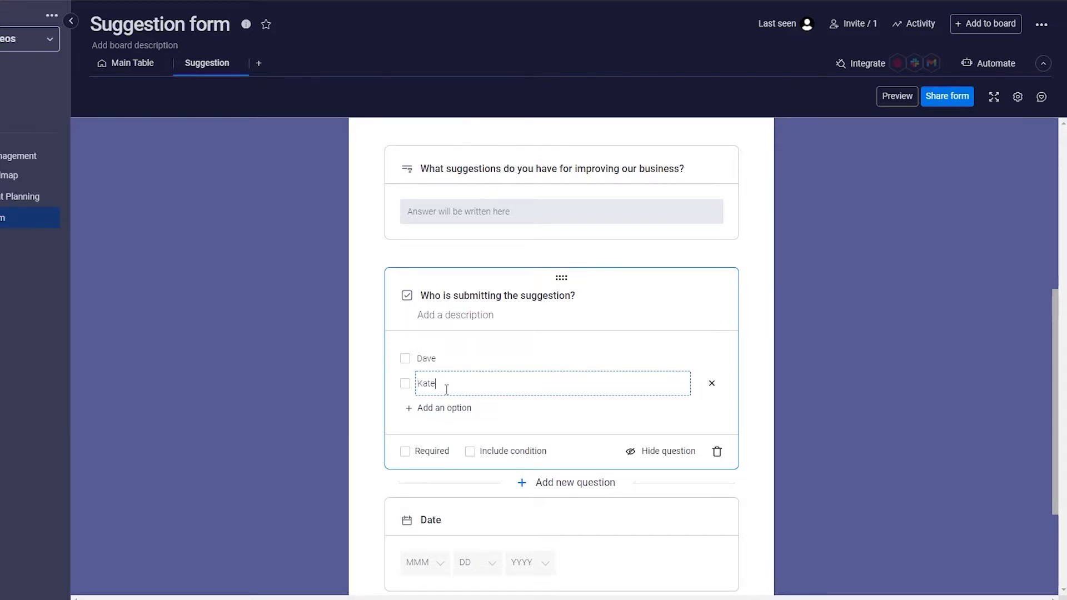
click(438, 408)
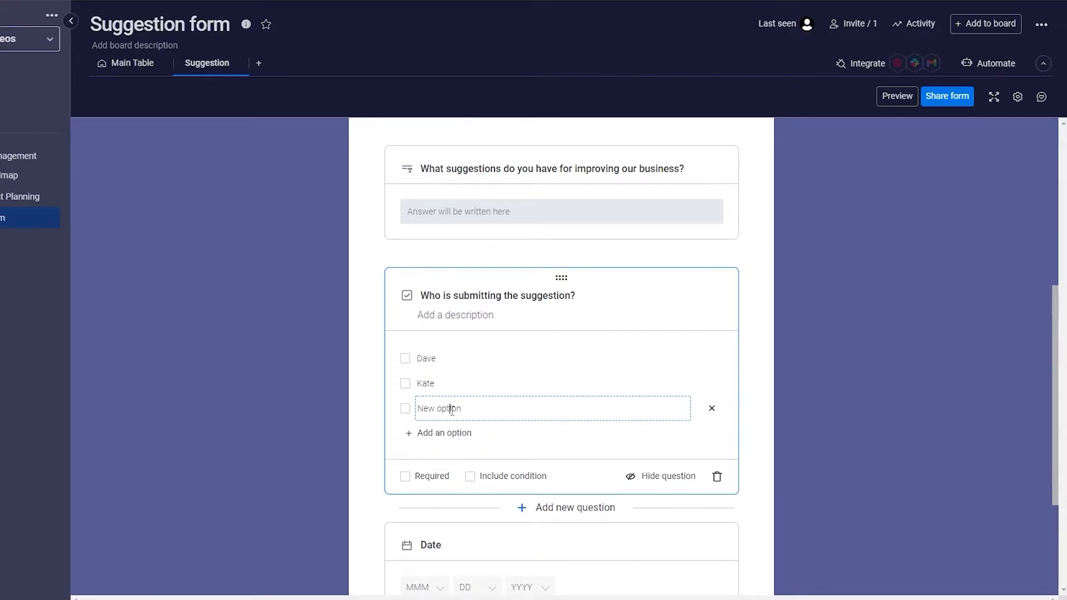
text(sara)
click(368, 443)
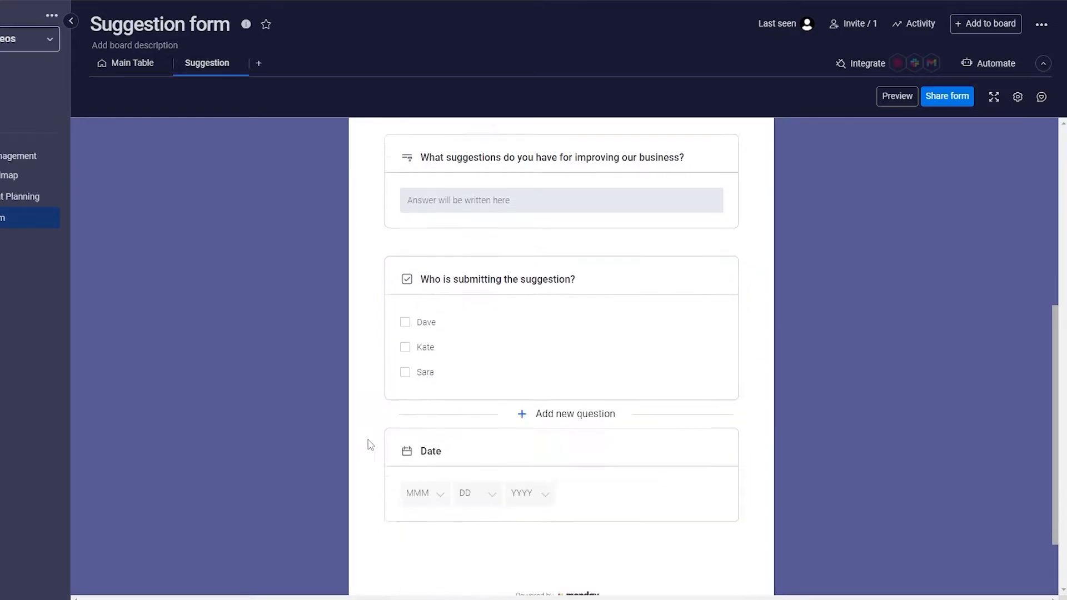
- Make the "Who is submitting the suggestion?" question required
click(459, 324)
click(423, 483)
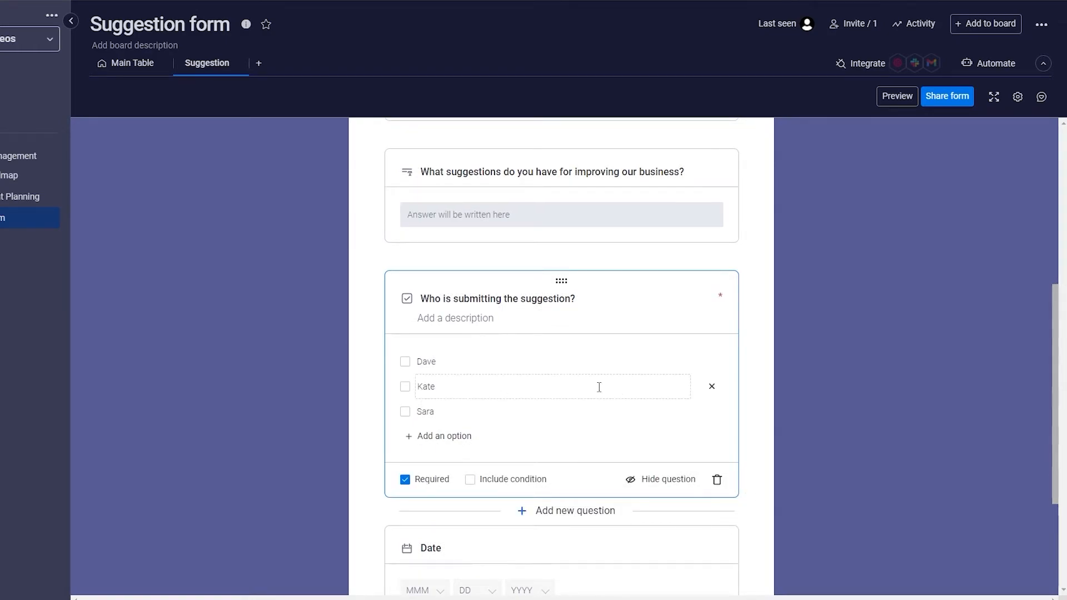
click(356, 382)
- Review the form's full list of questions from the title through the Date question
scroll(458, 409, up, 3)
scroll(489, 444, up, 2)
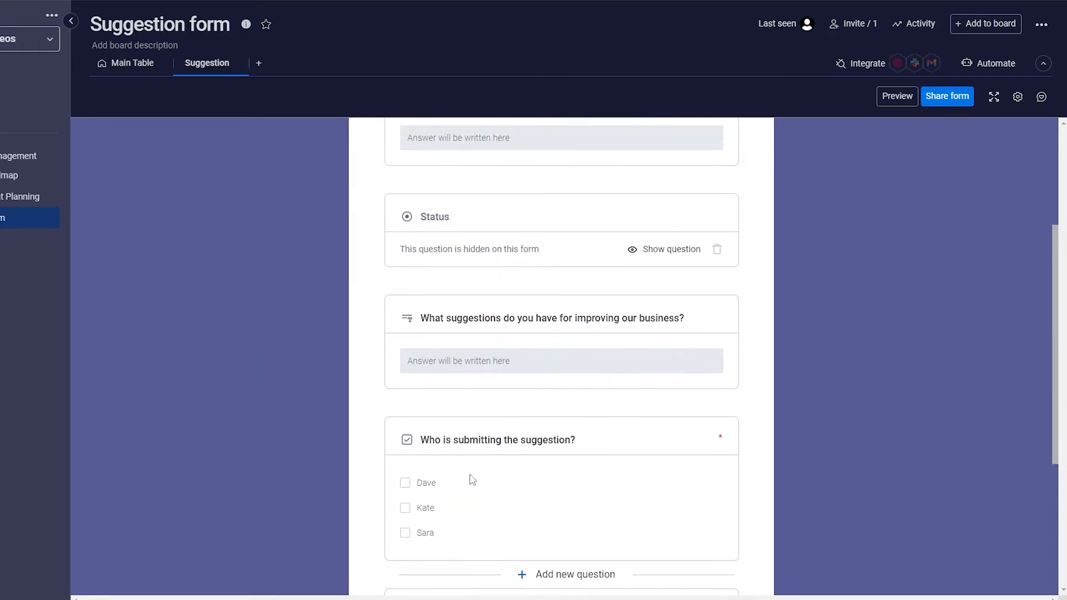
scroll(472, 484, down, 1)
scroll(445, 444, down, 1)
scroll(445, 433, up, 2)
scroll(556, 489, down, 1)
scroll(550, 502, down, 5)
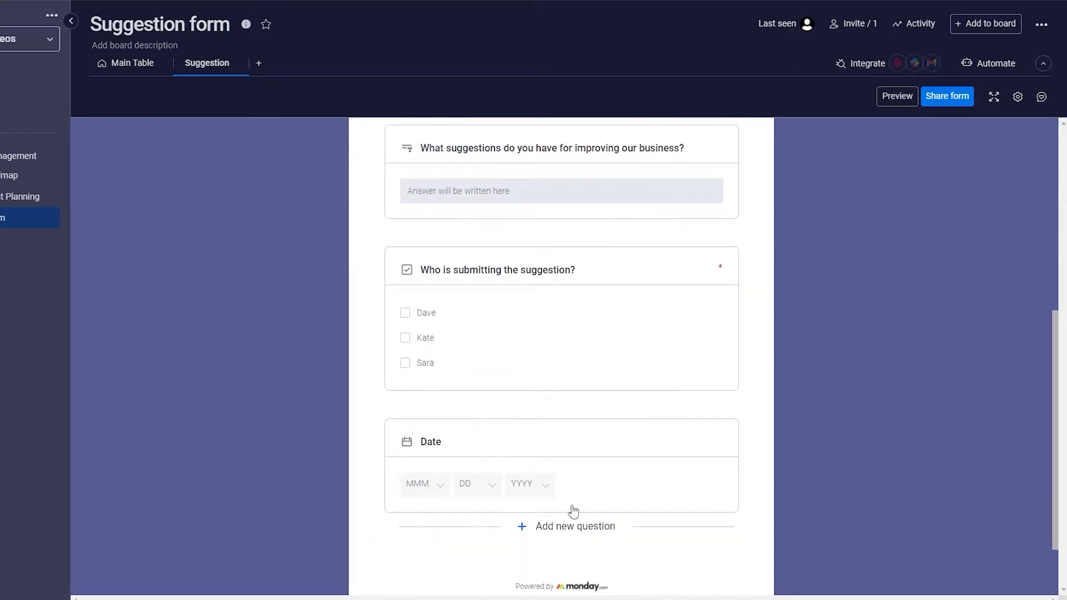
scroll(710, 518, up, 1)
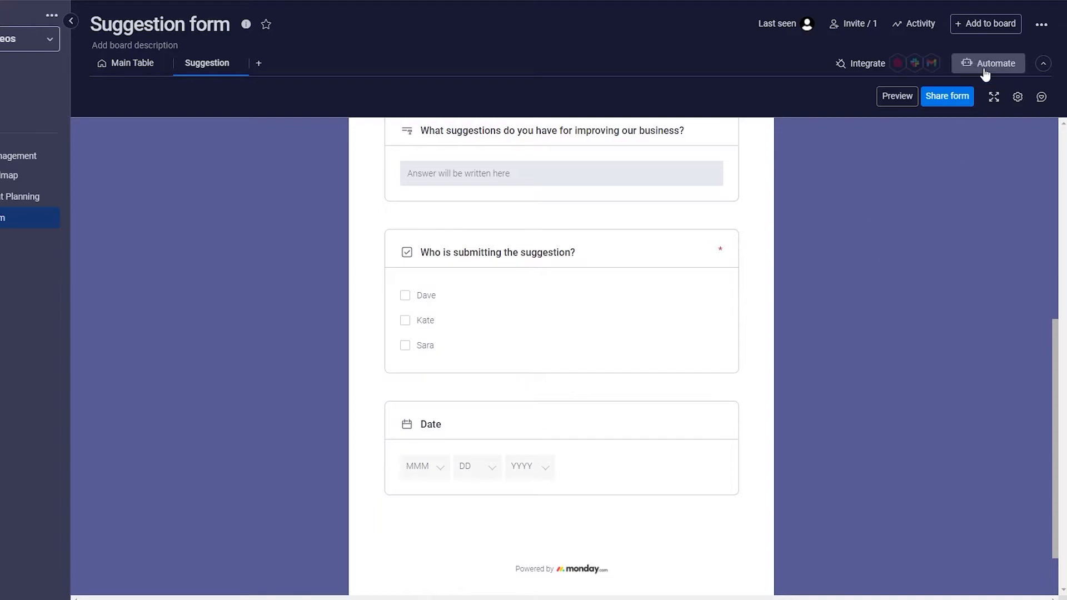
scroll(594, 308, up, 7)
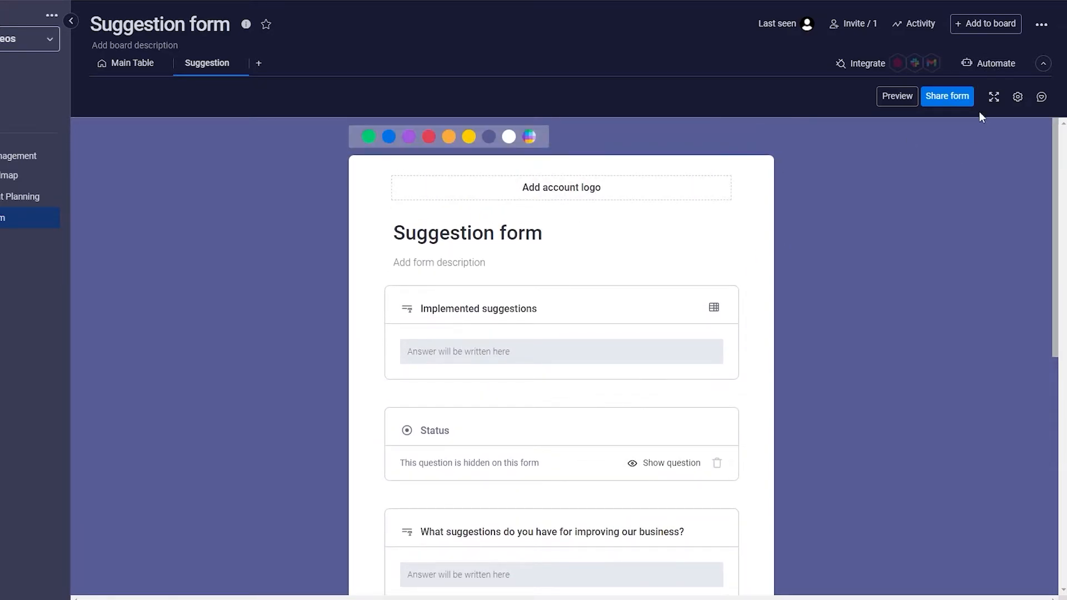
- Start a board automation from the basic template "When status changes to something notify someone"
click(991, 66)
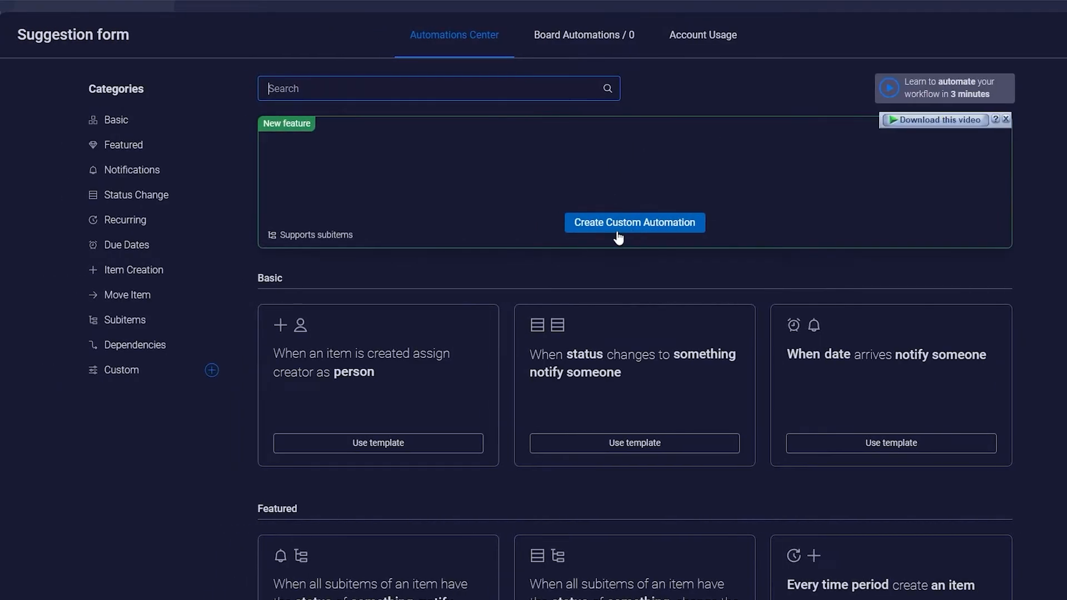
scroll(228, 252, down, 1)
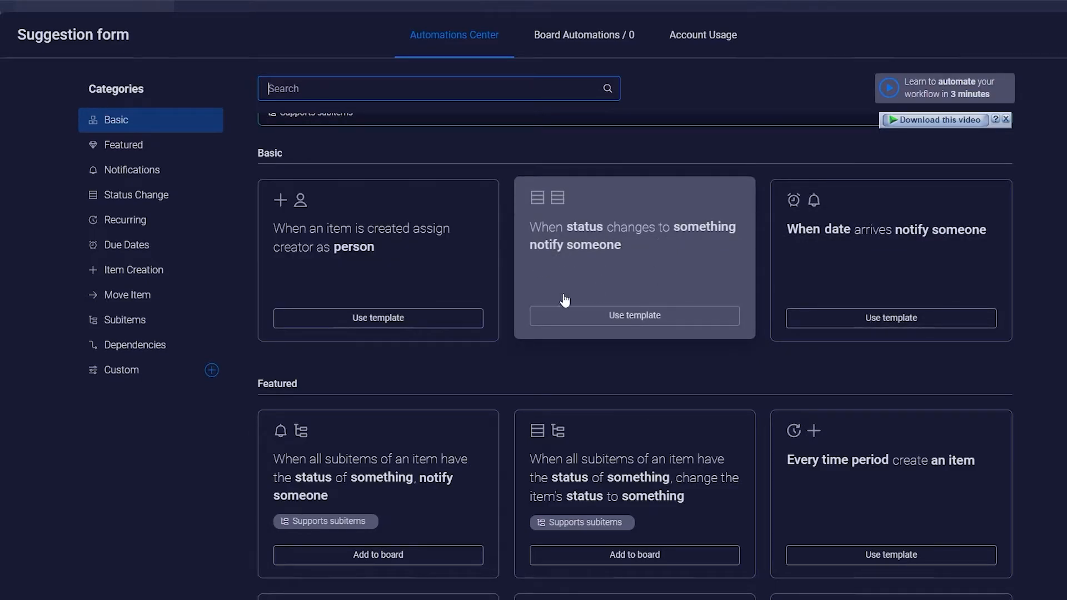
click(626, 315)
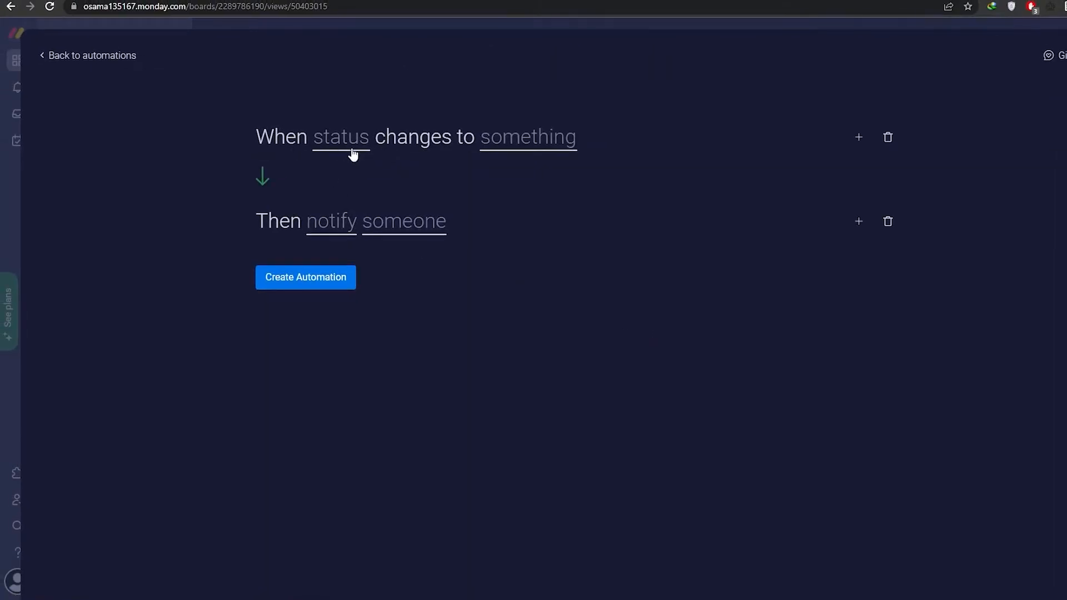
- Set the automation's trigger to the Status column changing to Done
click(342, 152)
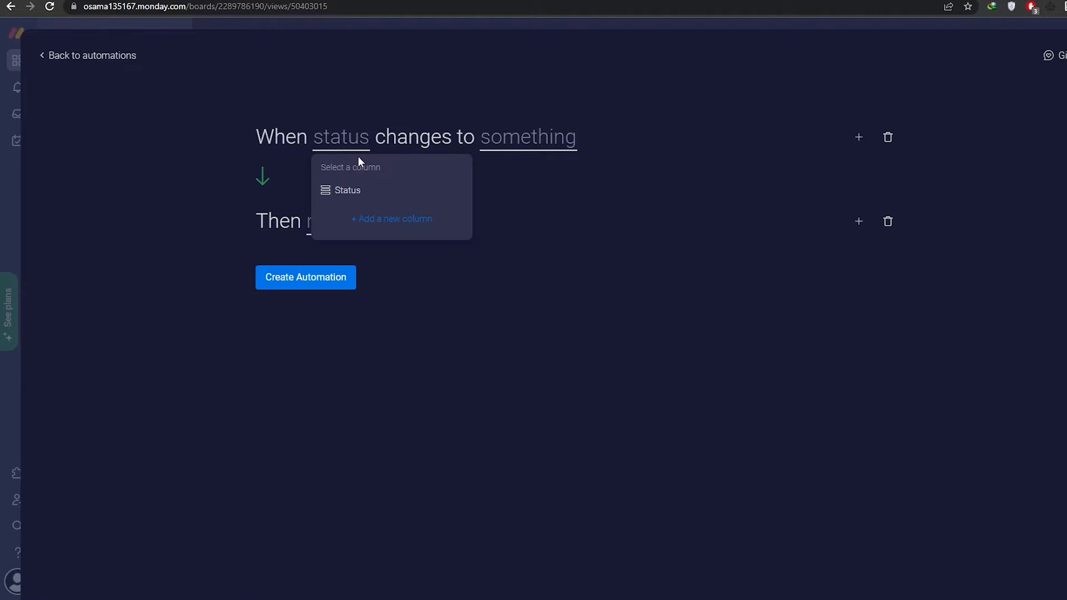
click(493, 153)
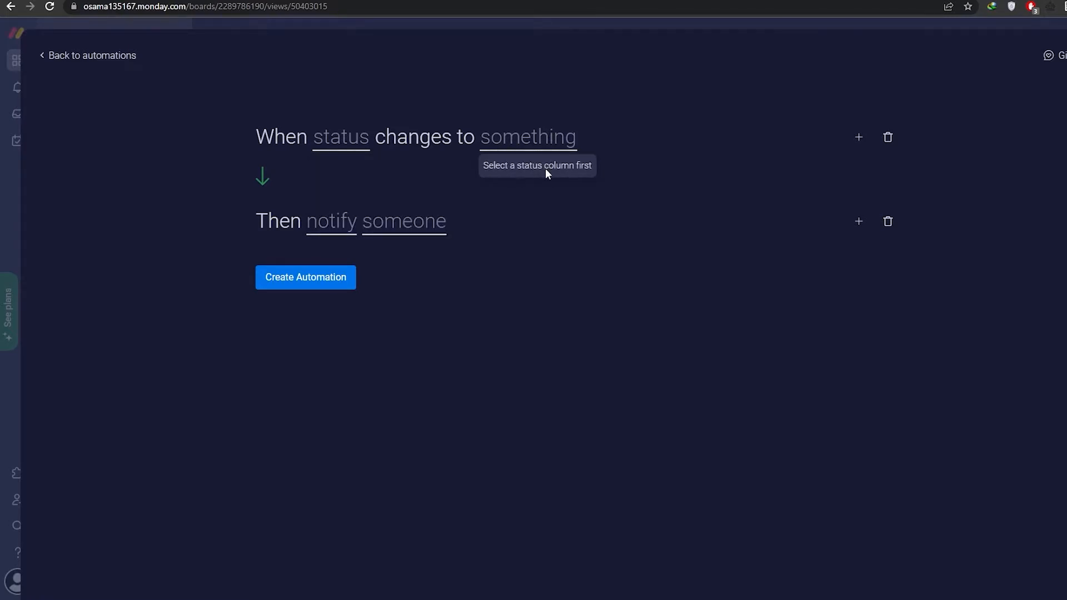
click(343, 150)
click(375, 189)
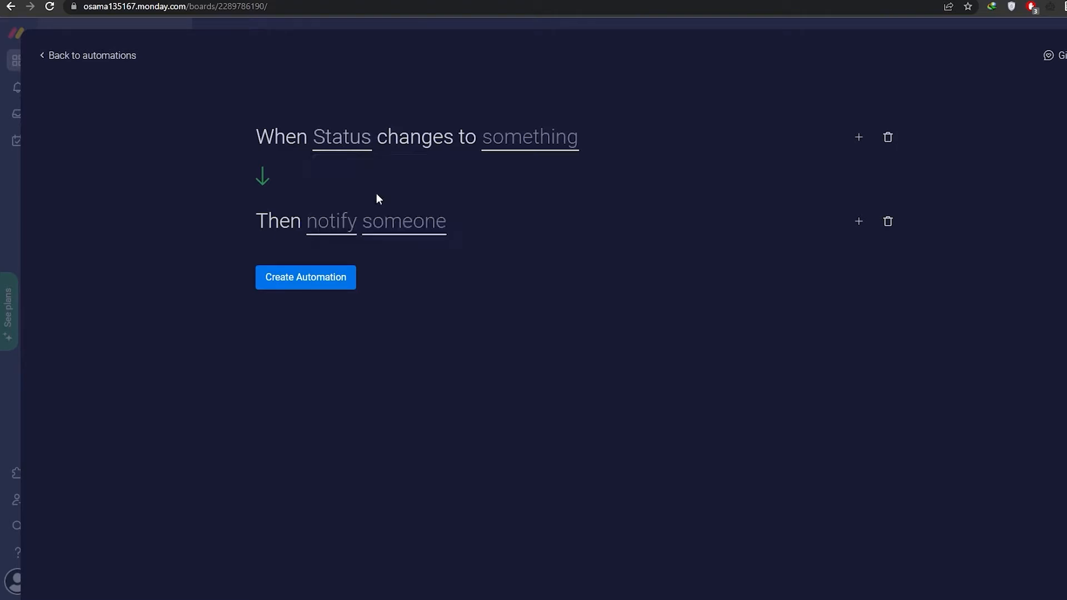
click(535, 145)
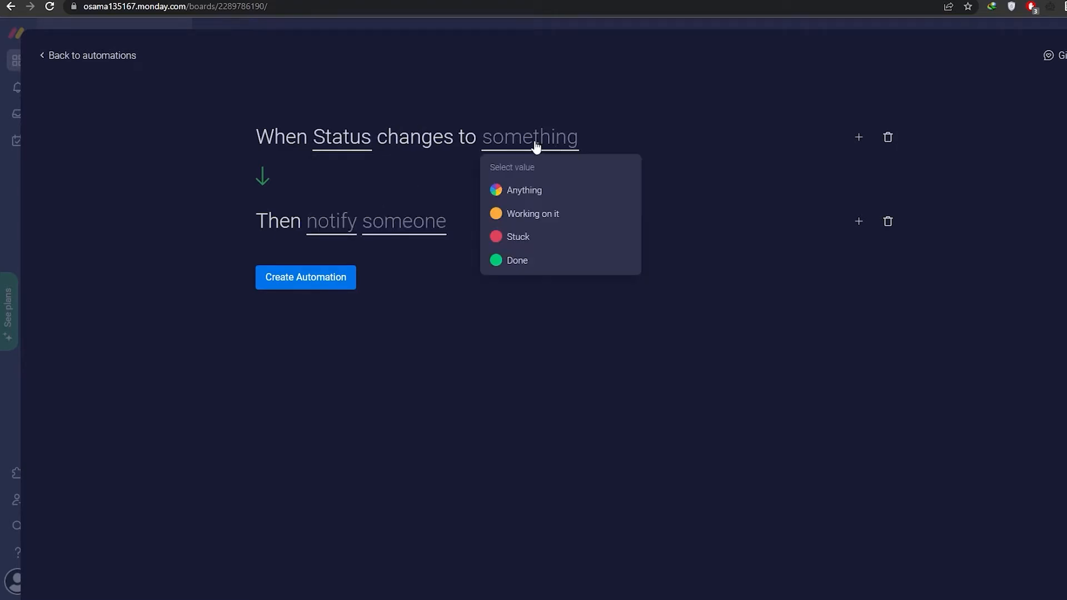
click(535, 259)
- Set the notification's recipient to the account owner from the list of team members
click(406, 236)
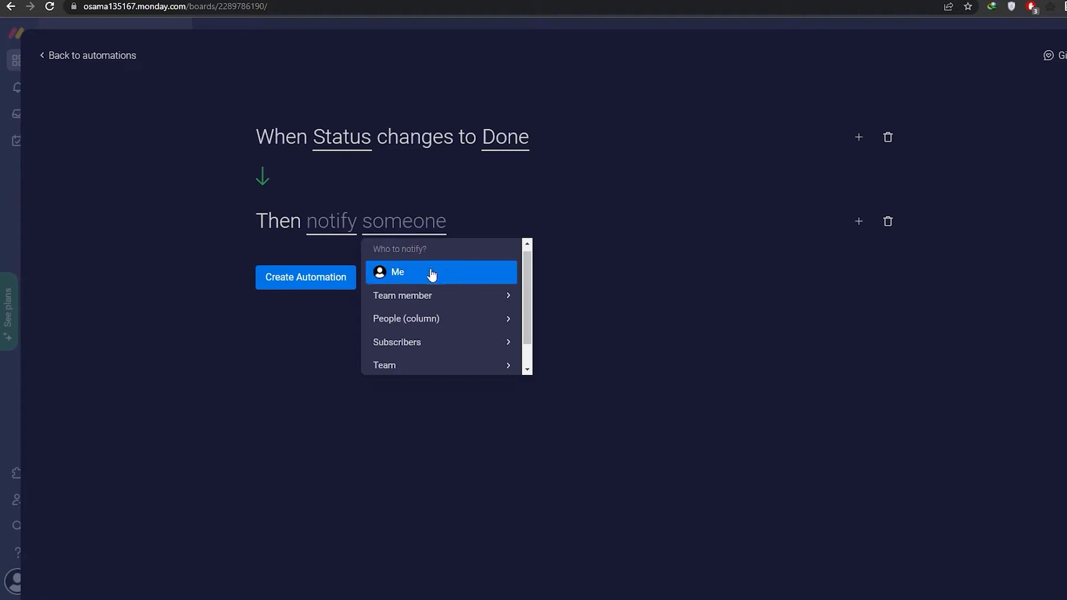
scroll(432, 270, down, 1)
scroll(432, 269, up, 1)
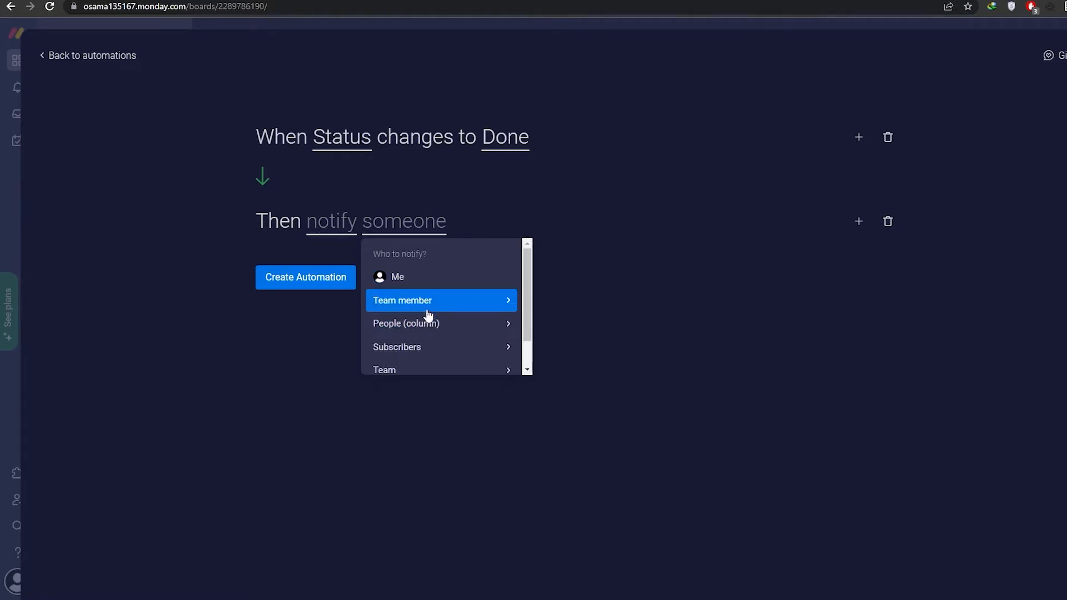
scroll(447, 328, down, 1)
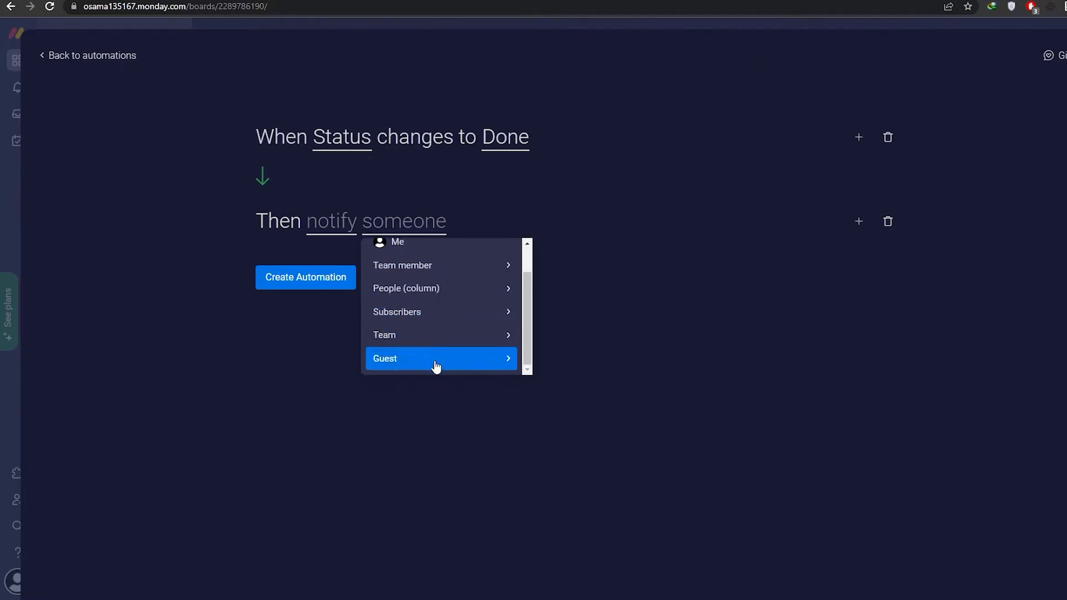
scroll(422, 364, up, 1)
click(428, 305)
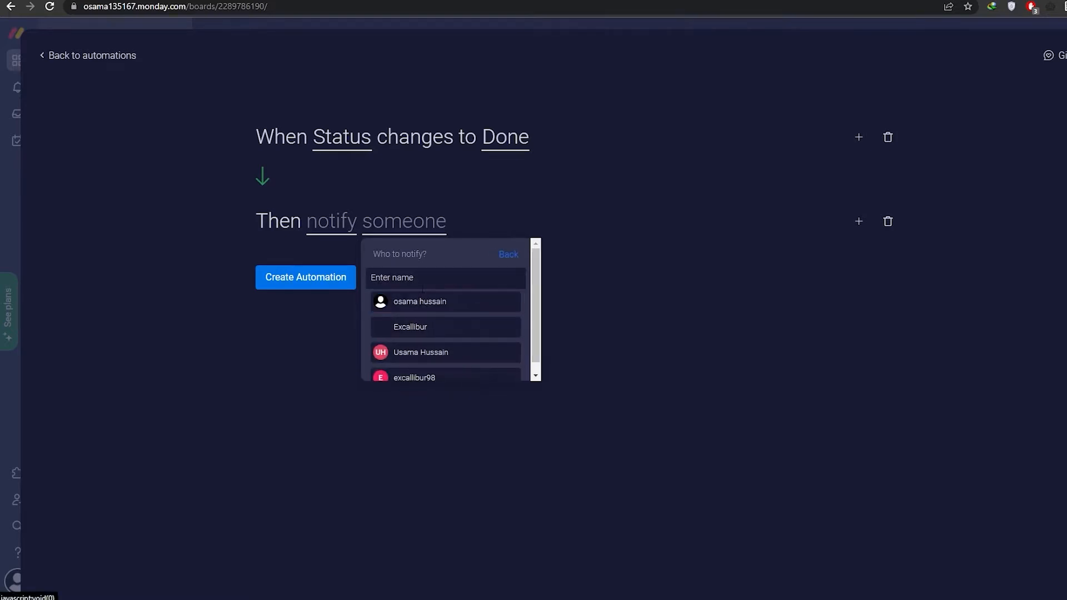
scroll(432, 312, down, 1)
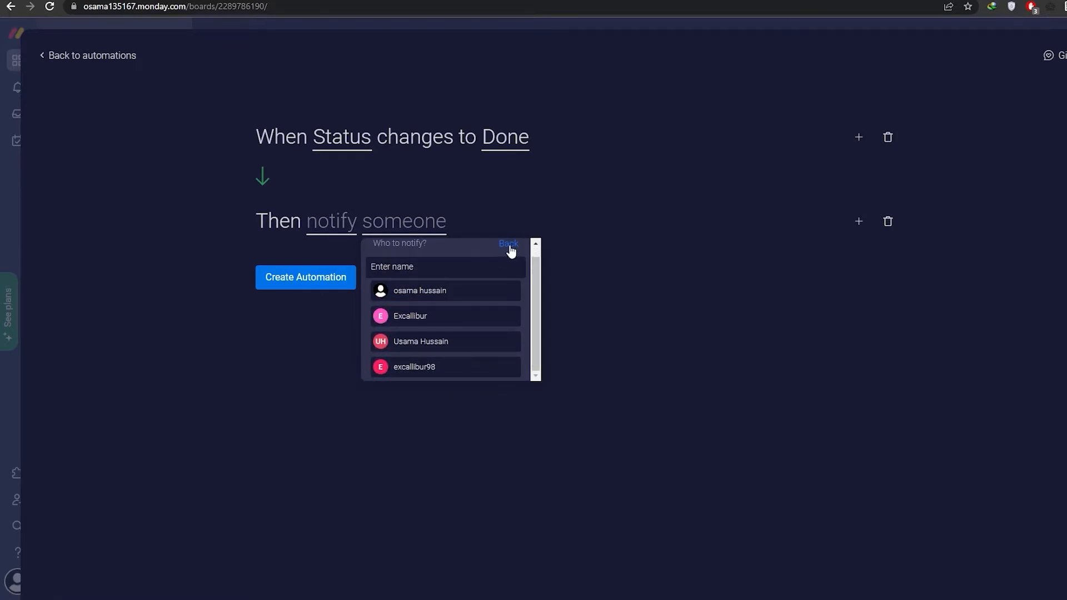
click(508, 245)
scroll(422, 345, down, 1)
click(432, 337)
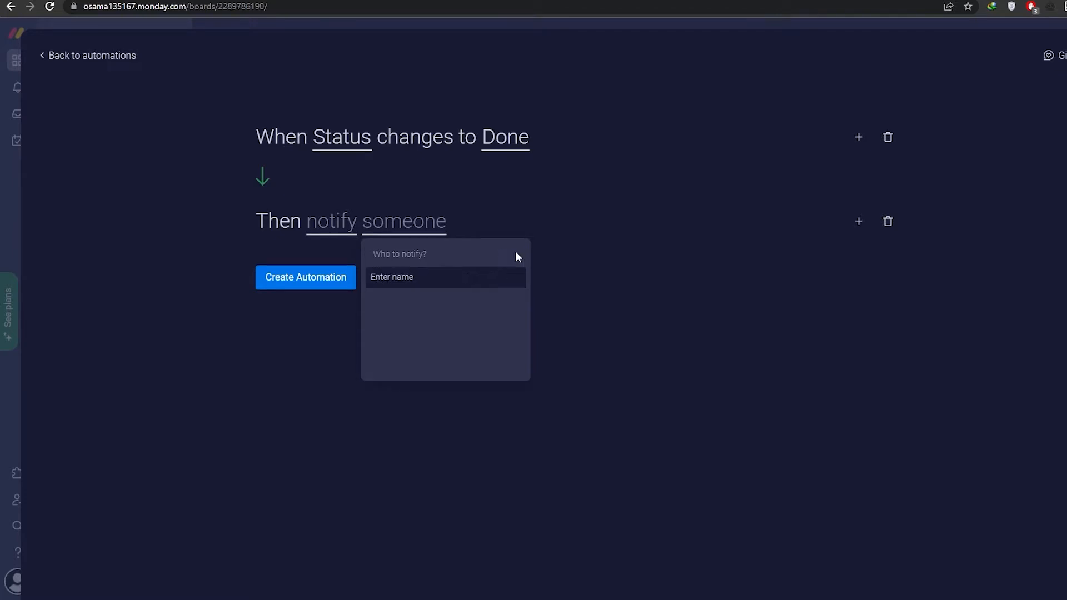
click(515, 255)
click(441, 304)
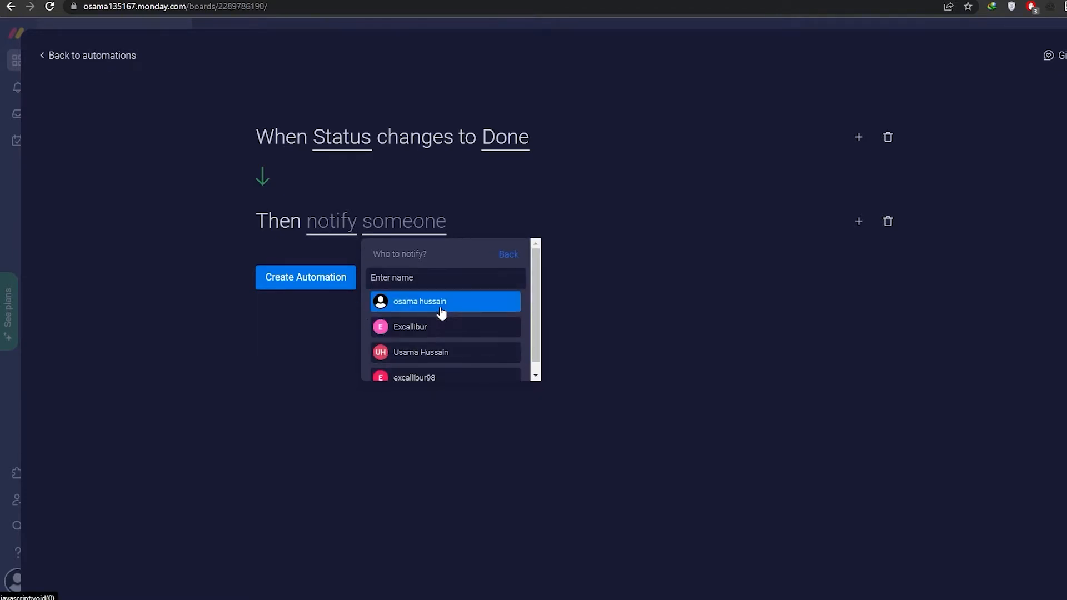
click(442, 314)
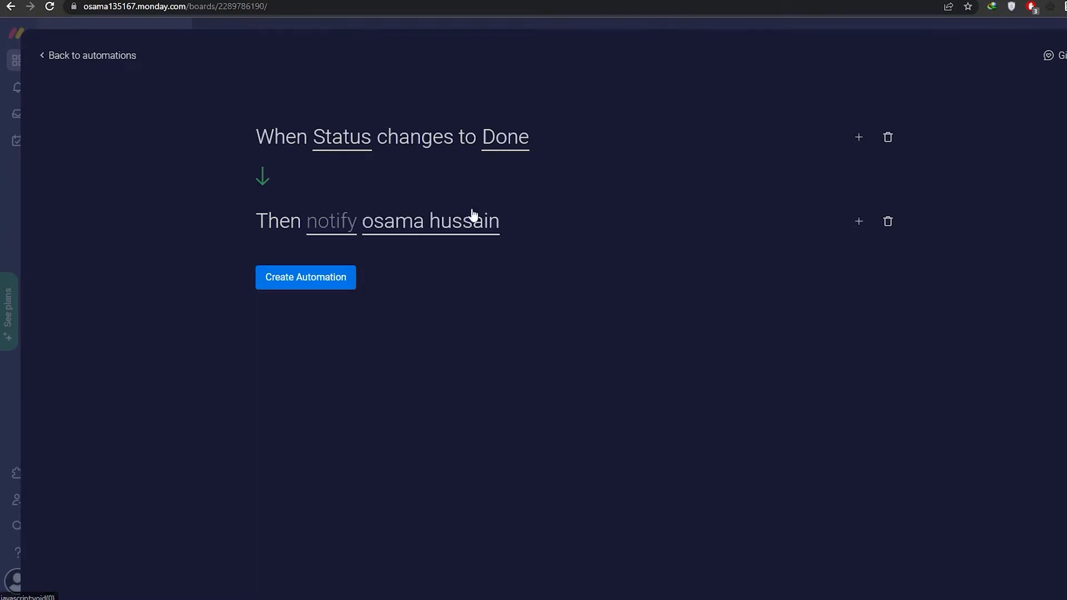
click(858, 221)
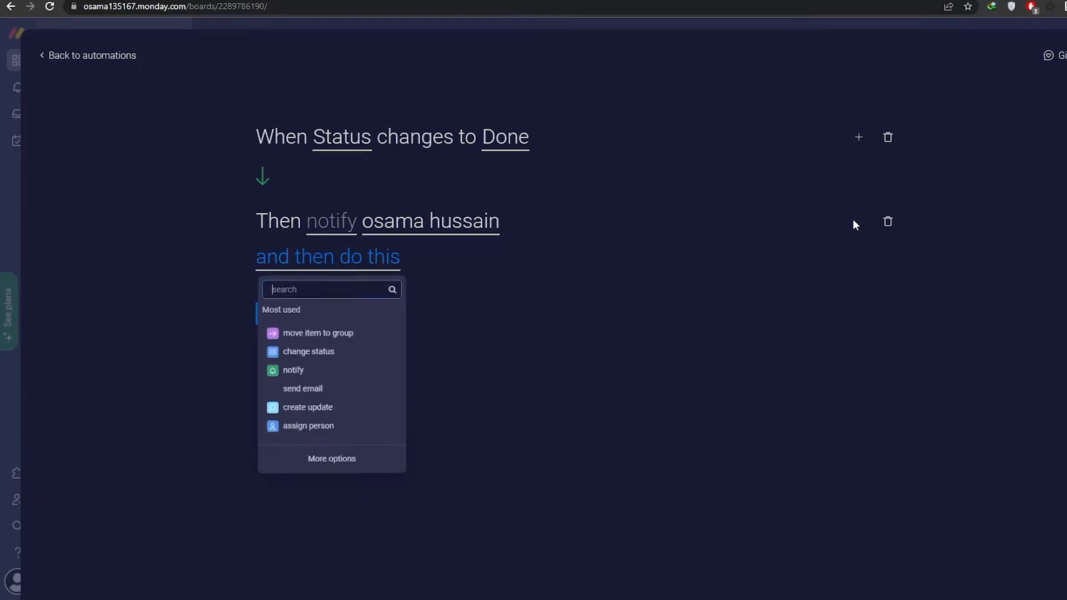
click(331, 376)
click(438, 267)
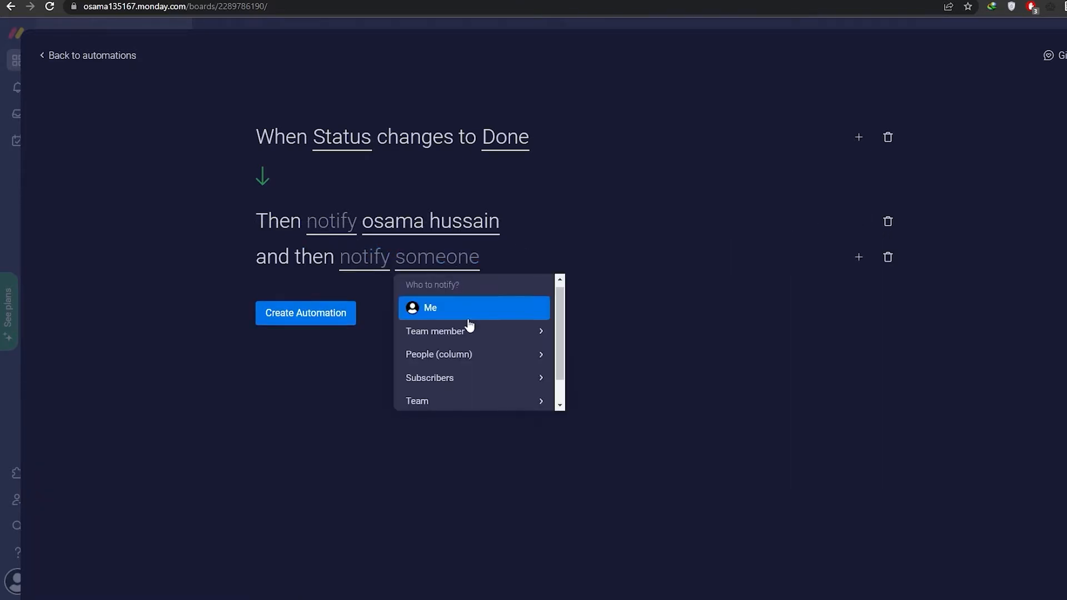
click(563, 275)
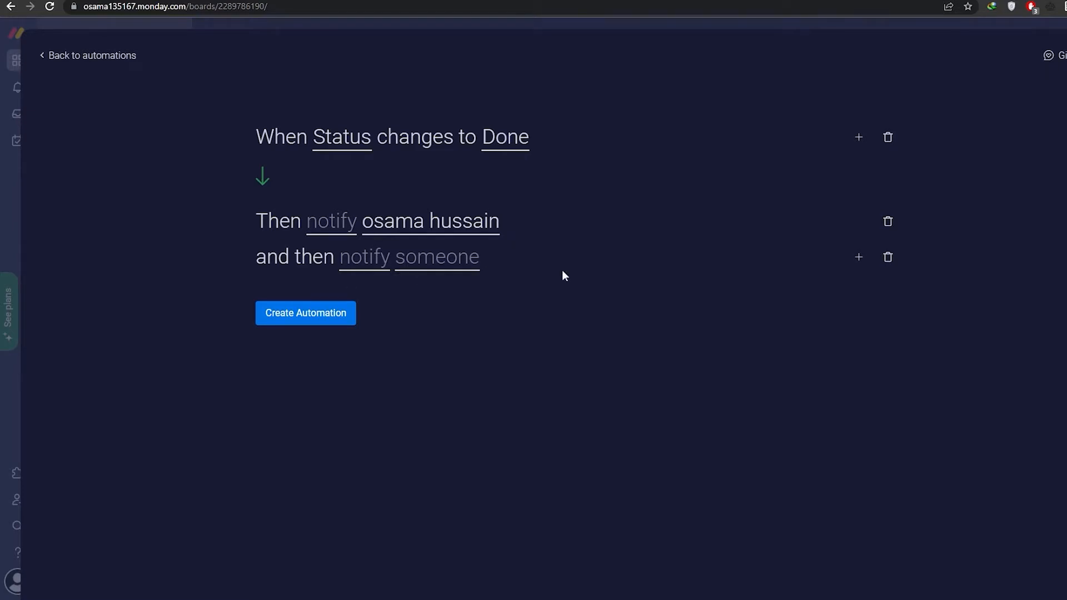
click(887, 257)
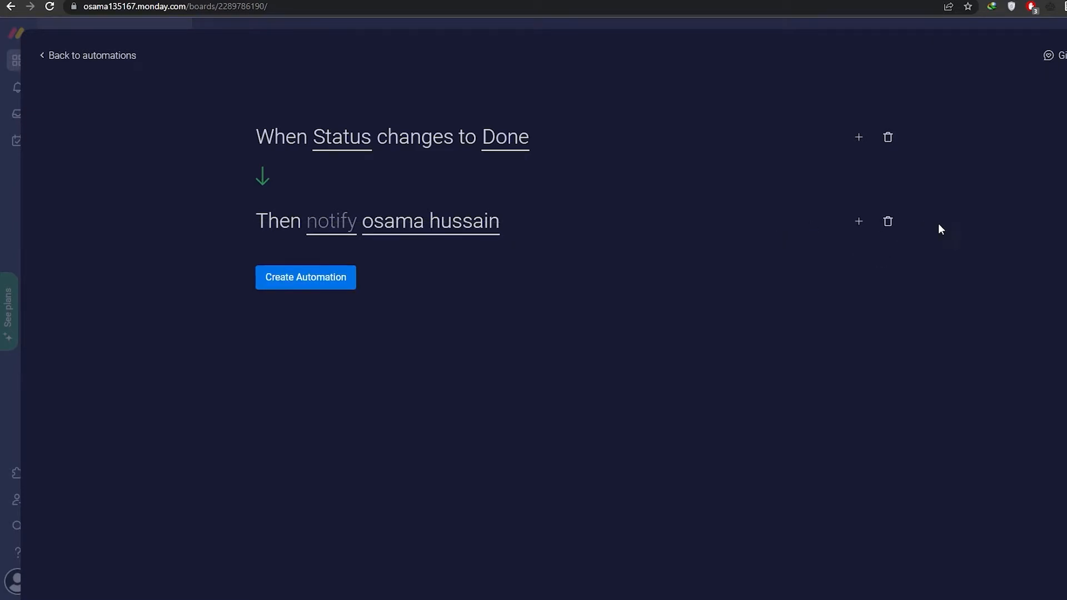
- Replace the automation's notify action with the send email action
click(887, 221)
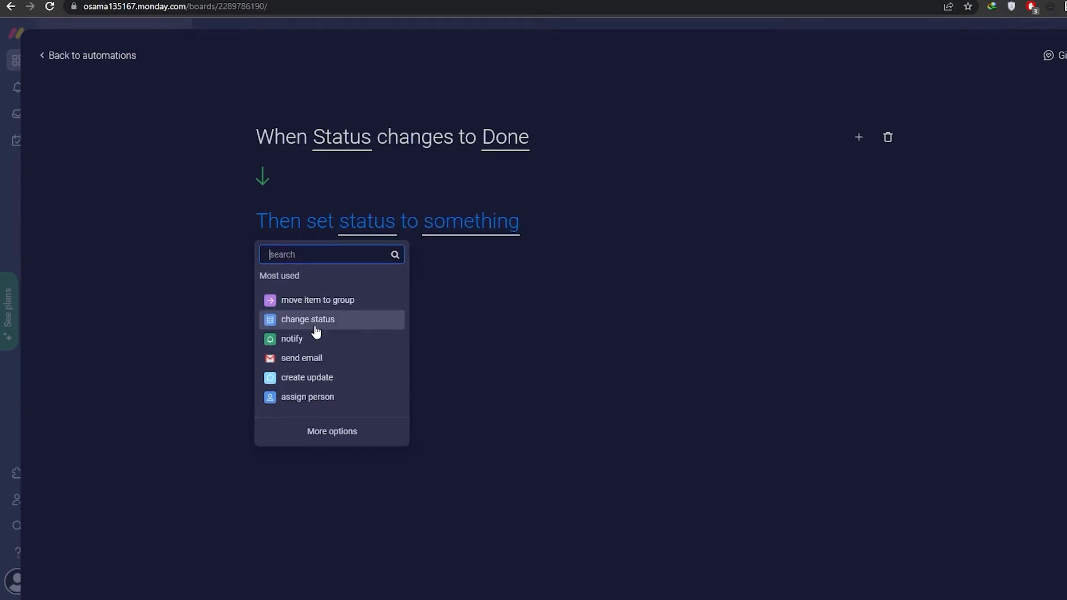
click(318, 358)
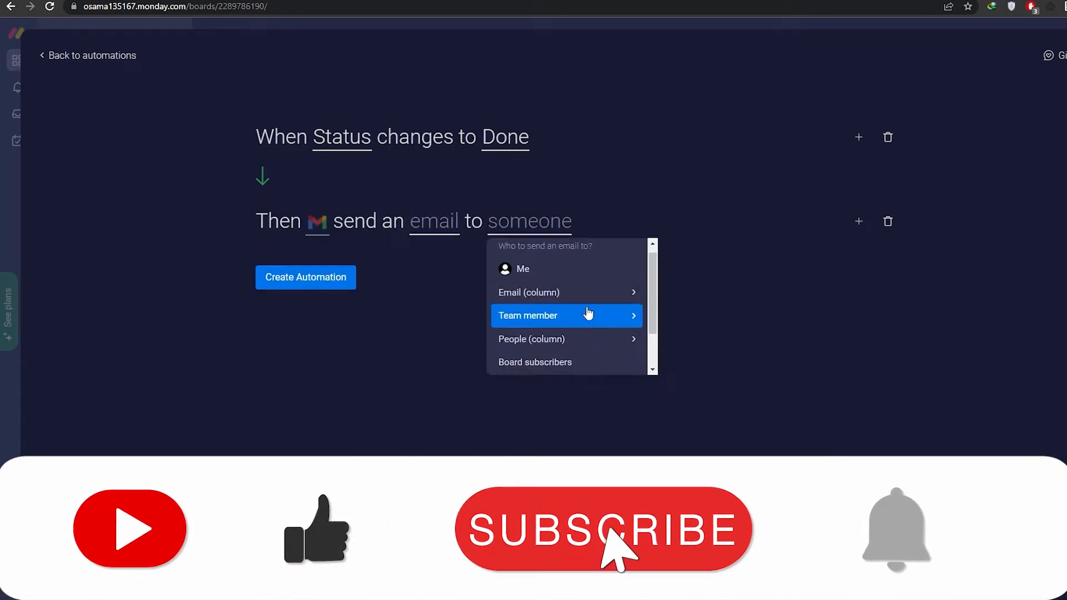
scroll(577, 278, down, 1)
scroll(583, 295, up, 1)
click(589, 305)
click(593, 284)
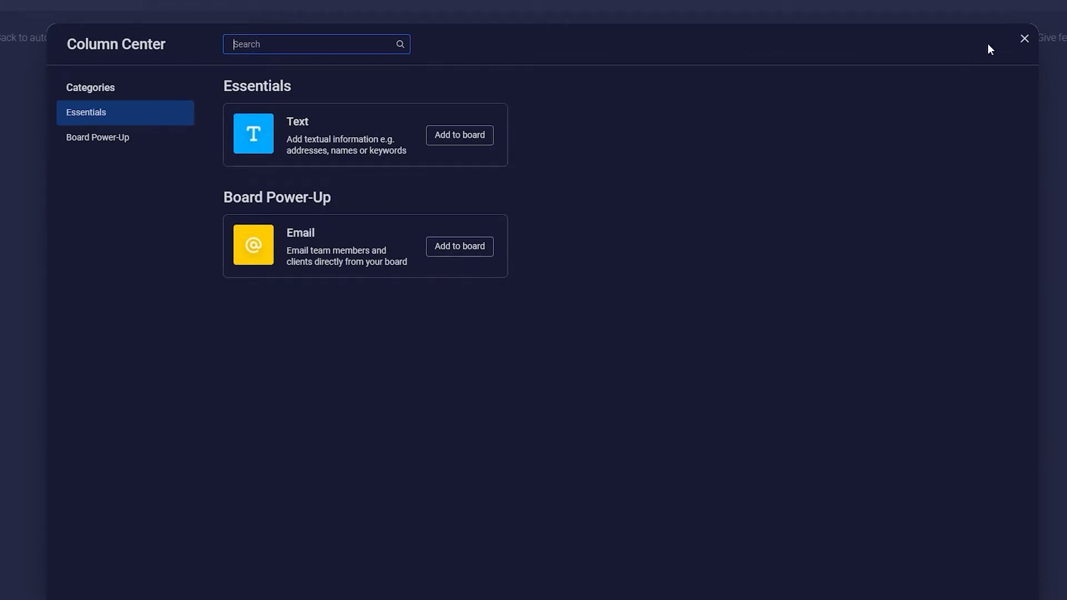
click(1024, 40)
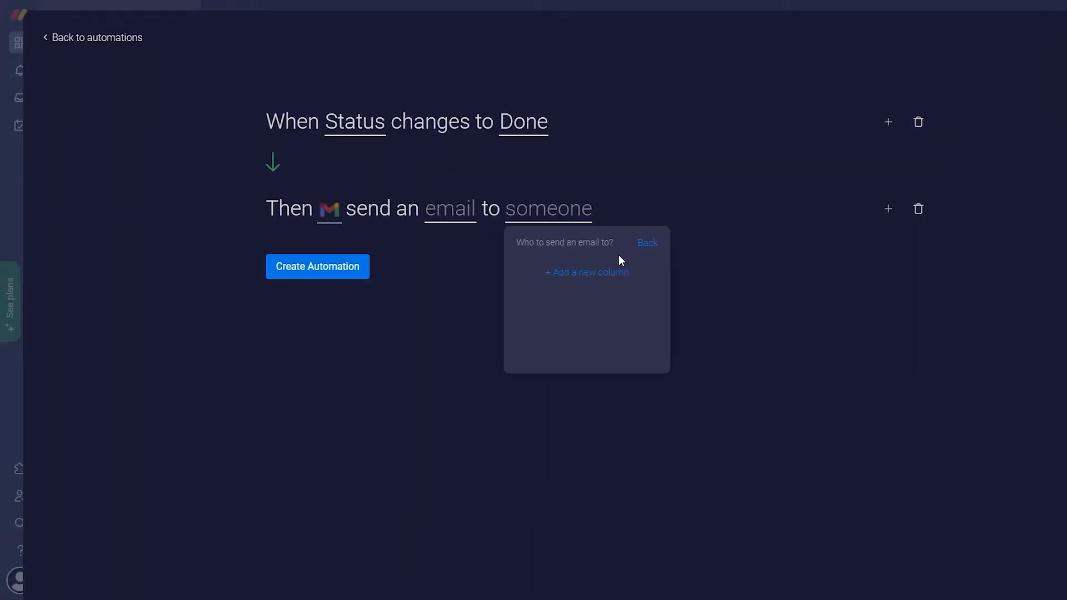
- Set the recipient of the automation's email to Me
click(464, 213)
click(572, 216)
click(685, 175)
click(556, 217)
click(548, 265)
click(473, 225)
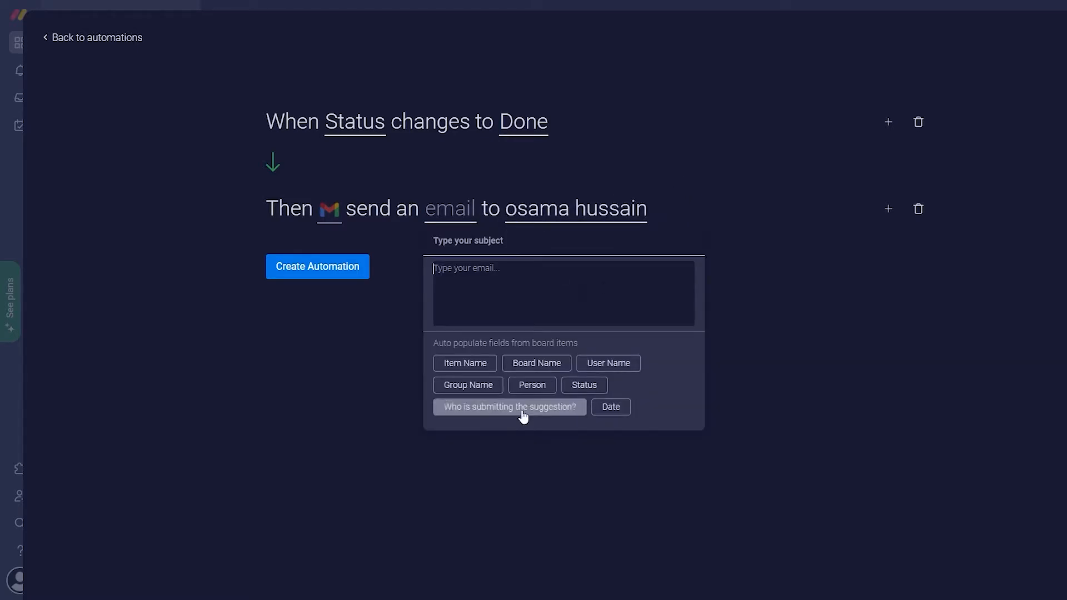
click(489, 282)
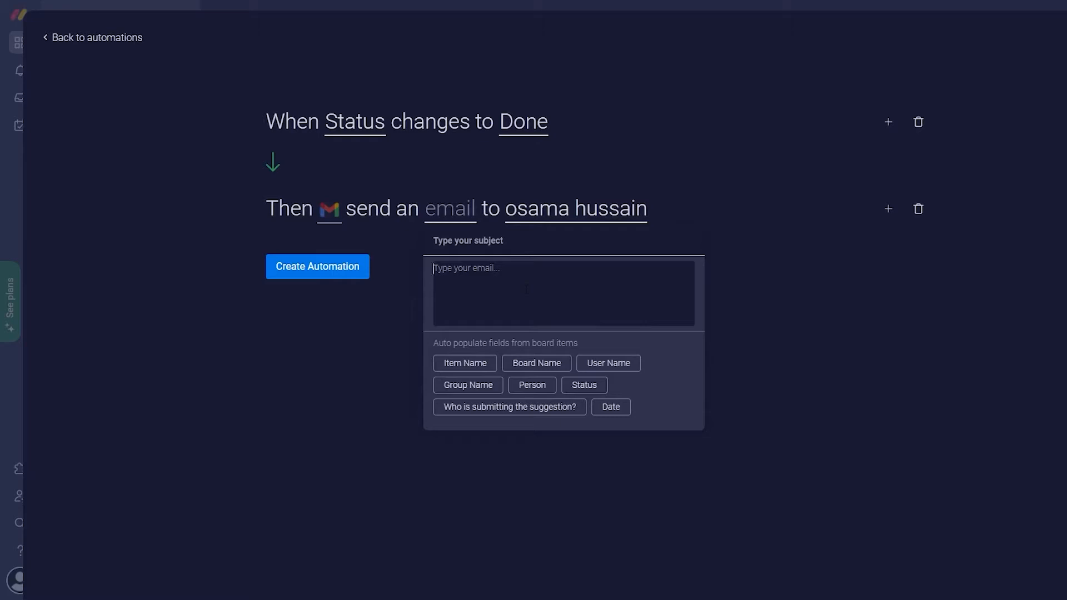
click(394, 145)
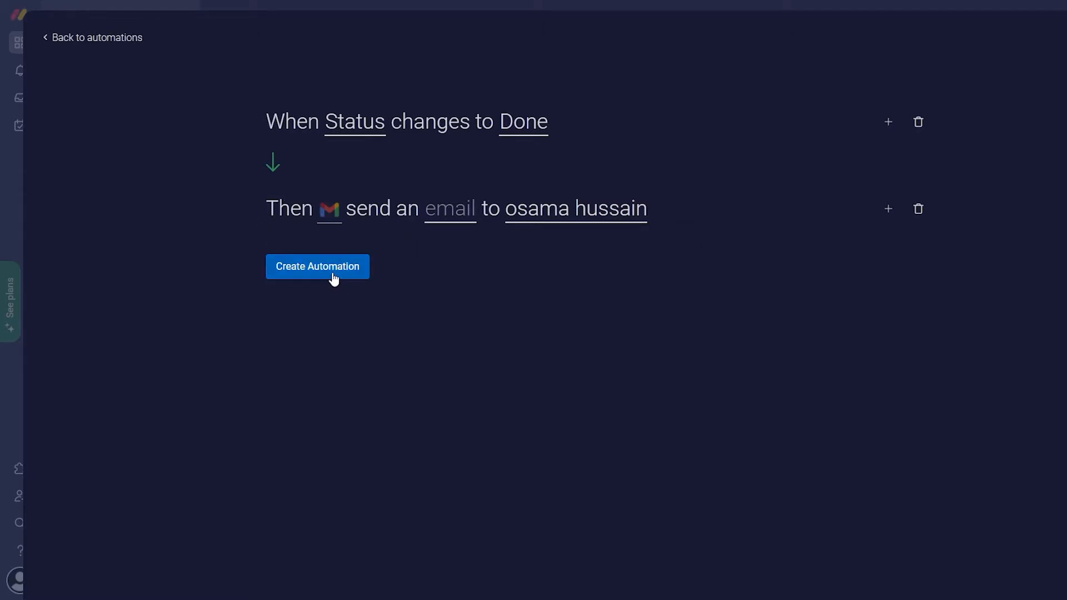
- Connect the email action to Gmail with the owner's Google account and reopen the automation draft
click(327, 210)
click(521, 325)
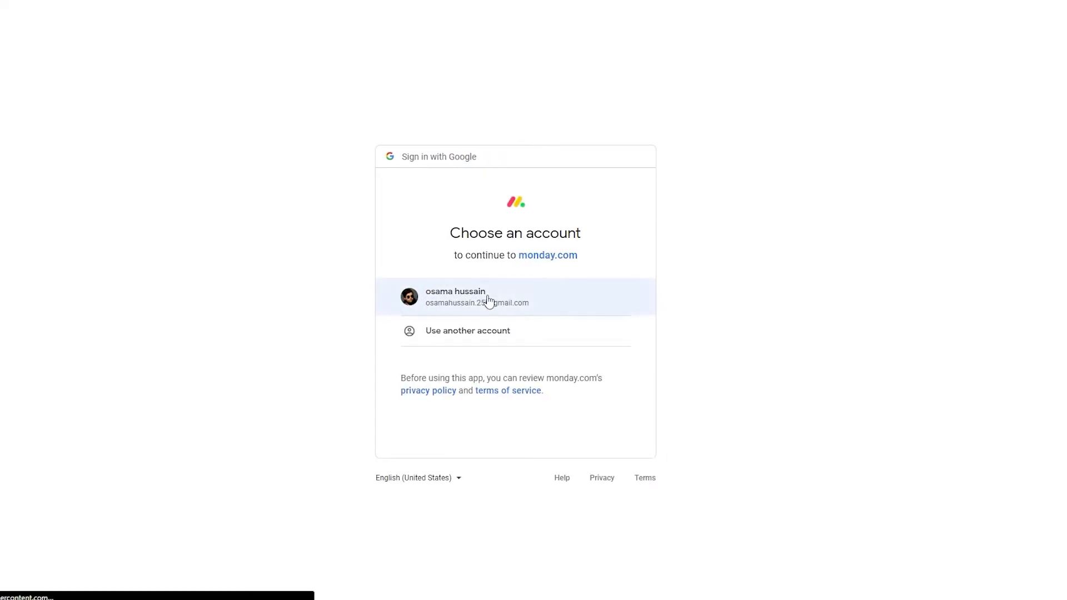
click(486, 296)
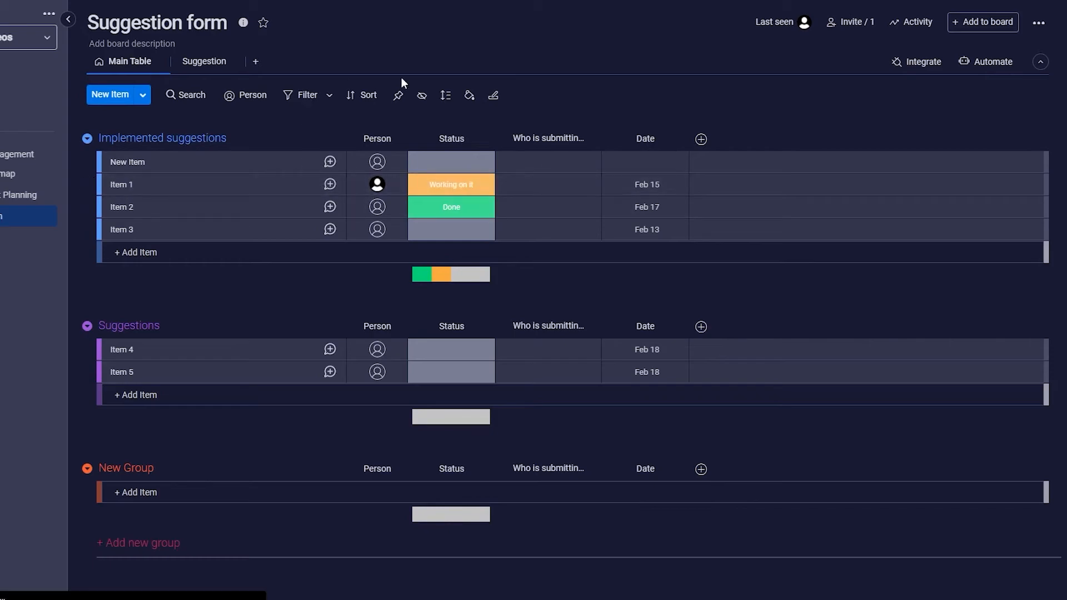
click(991, 61)
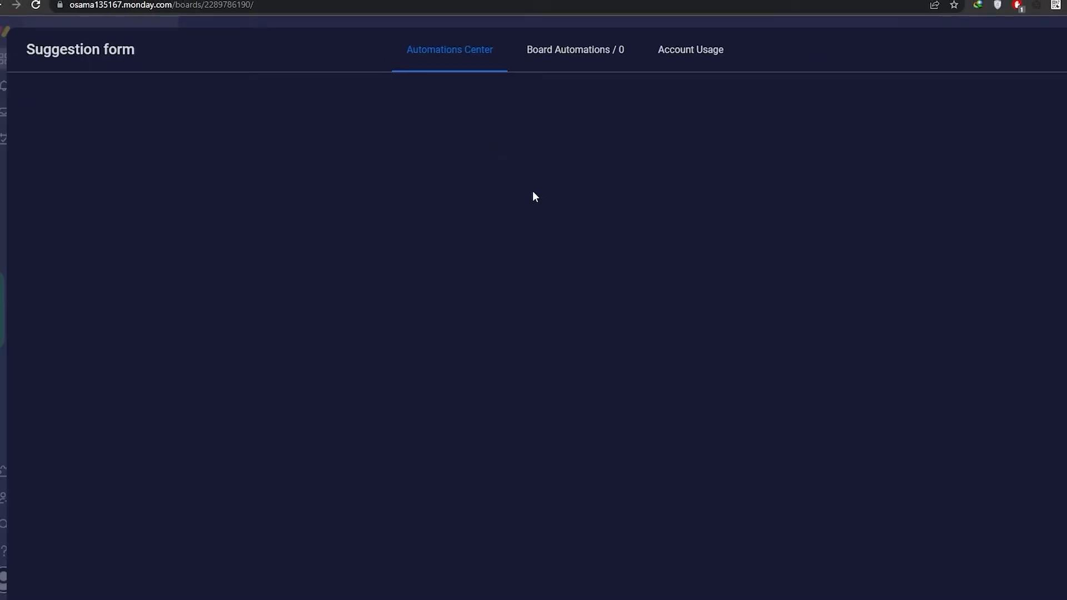
click(586, 447)
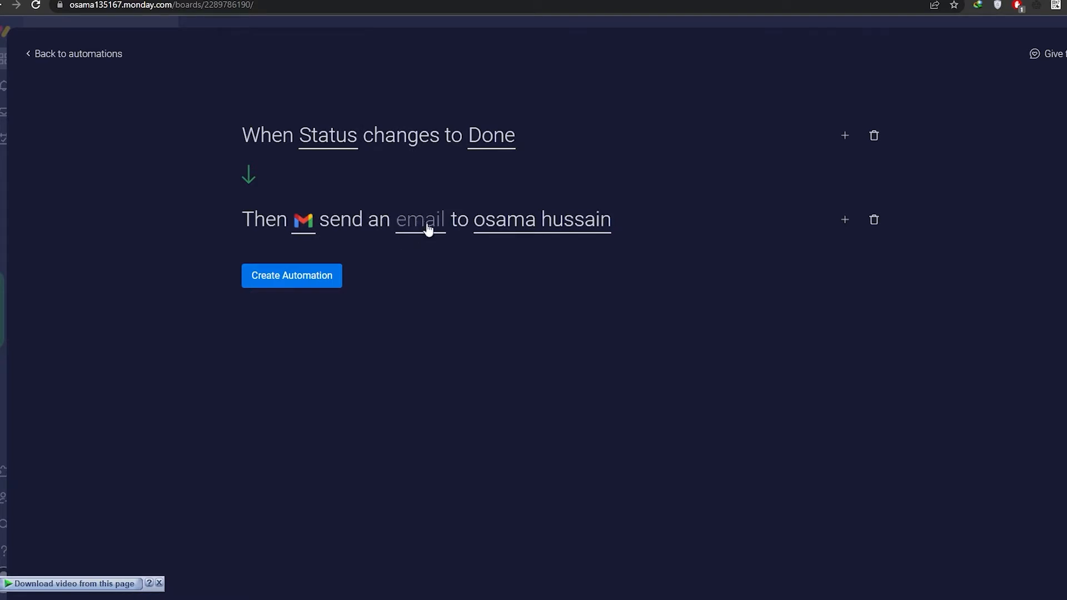
click(428, 229)
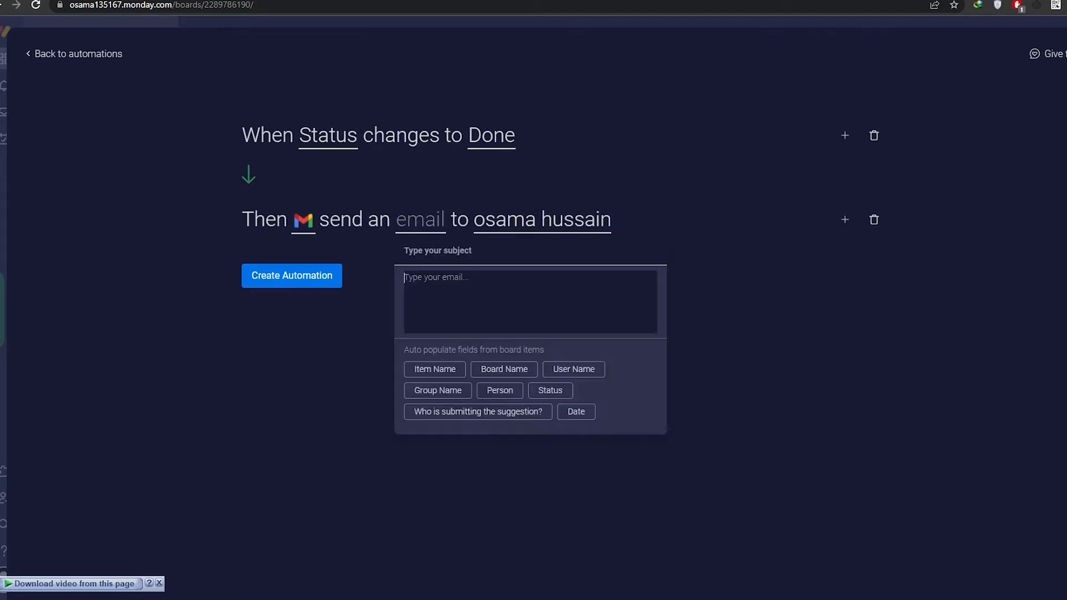
click(560, 396)
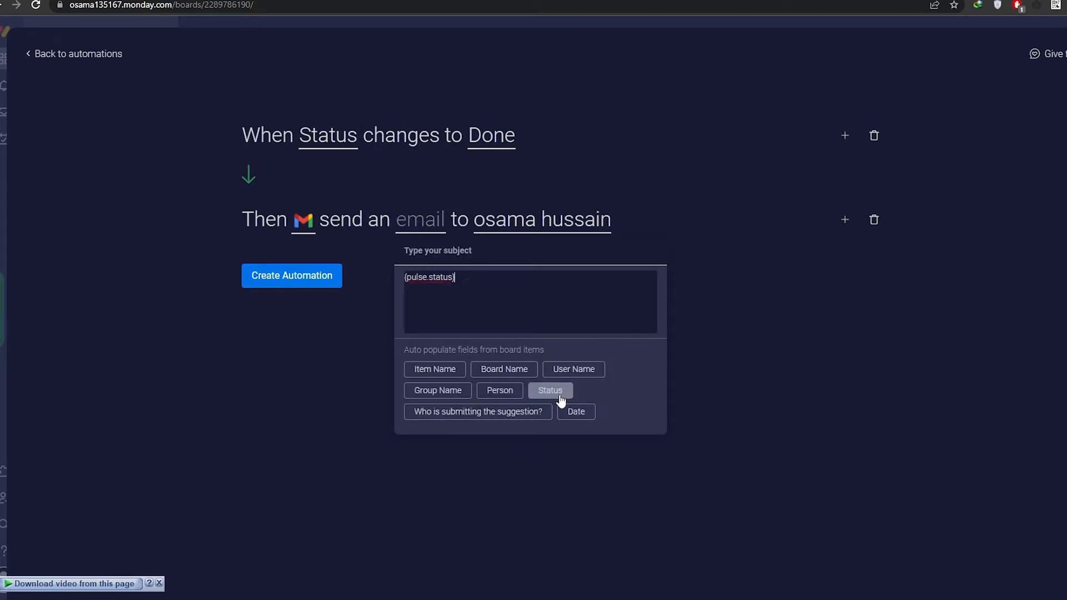
key(BackSpace)
key(BackSpace)
key(BackSpace)
key(BackSpace)
key(BackSpace)
key(BackSpace)
key(BackSpace)
key(BackSpace)
key(BackSpace)
key(BackSpace)
key(BackSpace)
key(BackSpace)
key(BackSpace)
key(BackSpace)
click(500, 390)
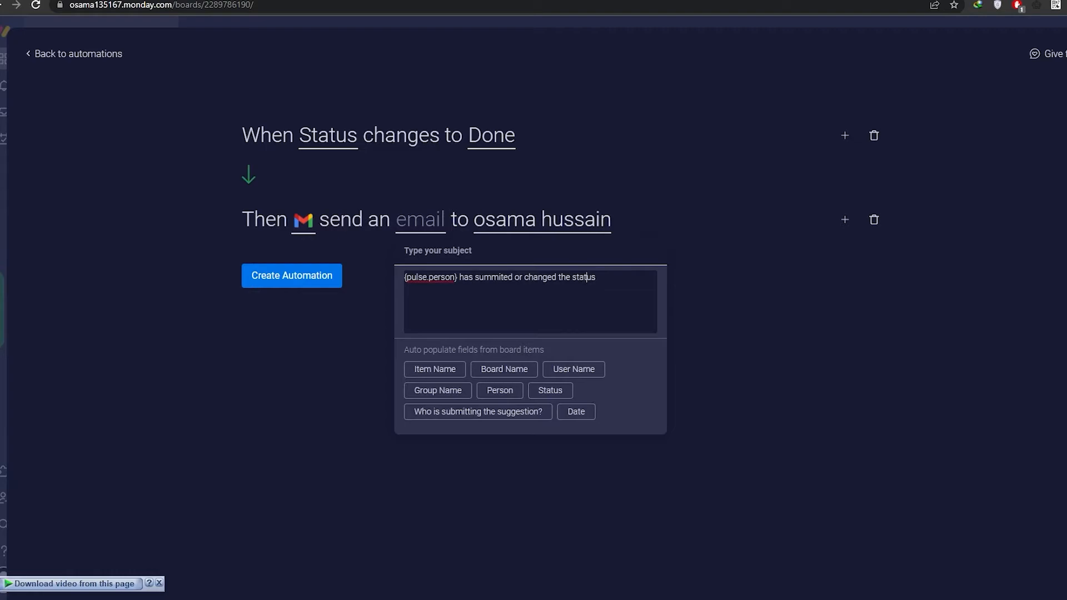
click(732, 394)
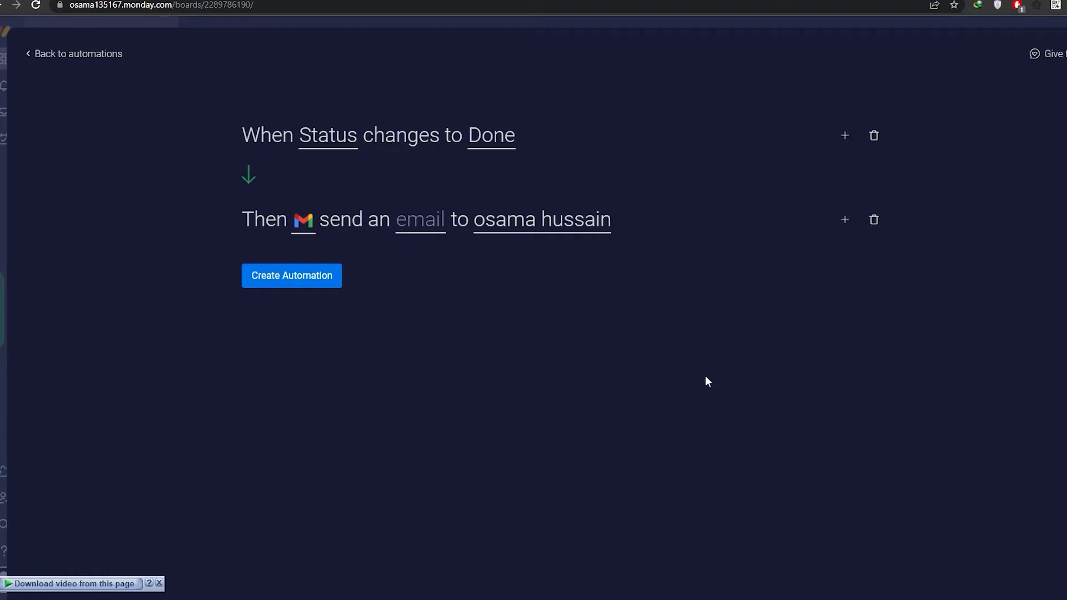
click(445, 225)
click(503, 390)
- Set the email's subject to "Change" and its body to the Person field followed by "has", and create the automation
click(436, 227)
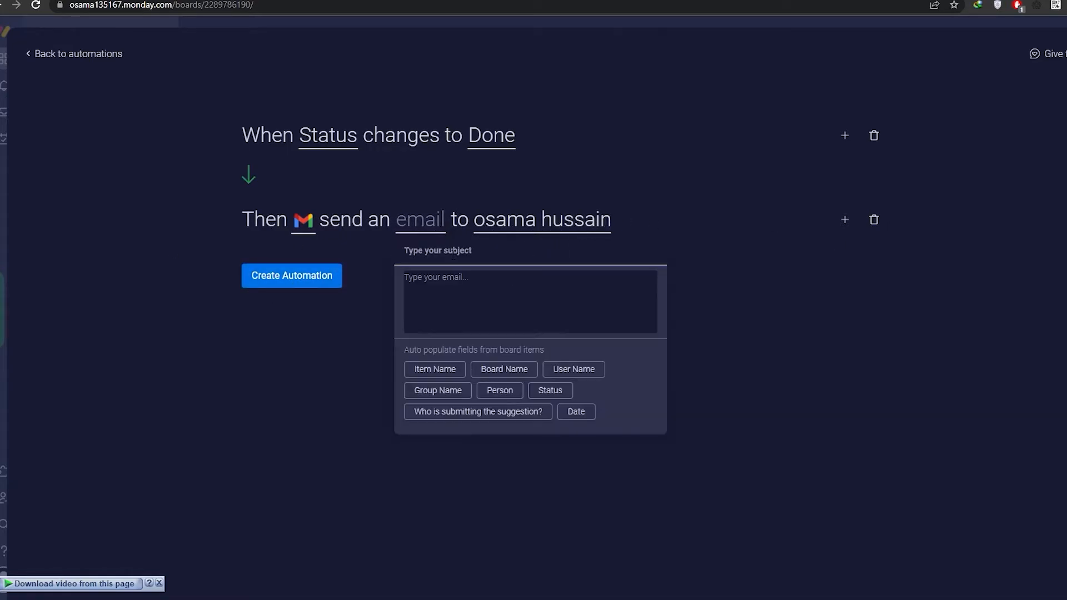
text(Change)
click(499, 390)
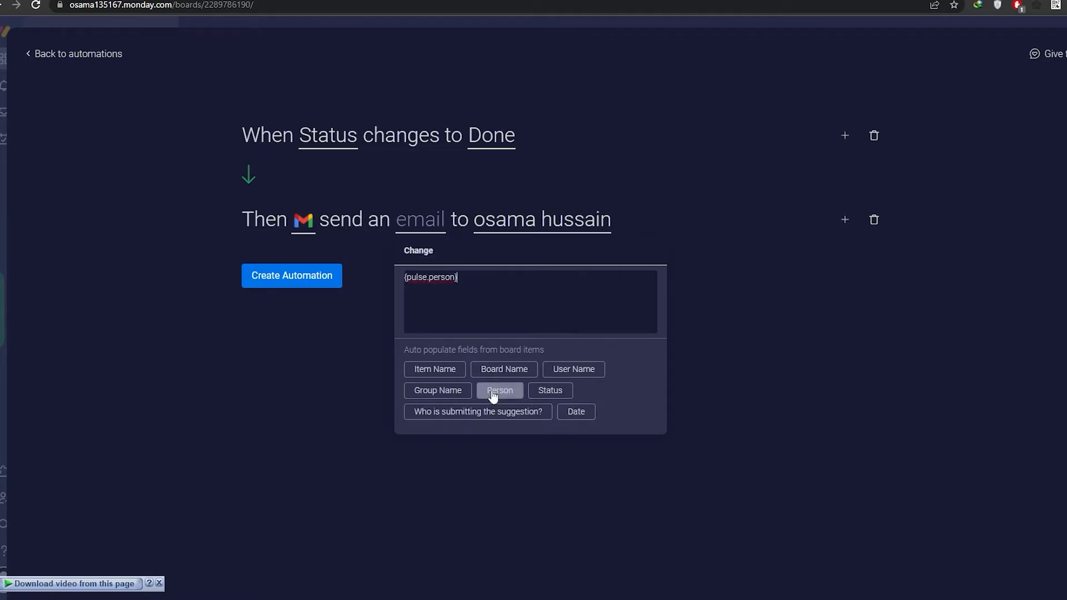
text(has)
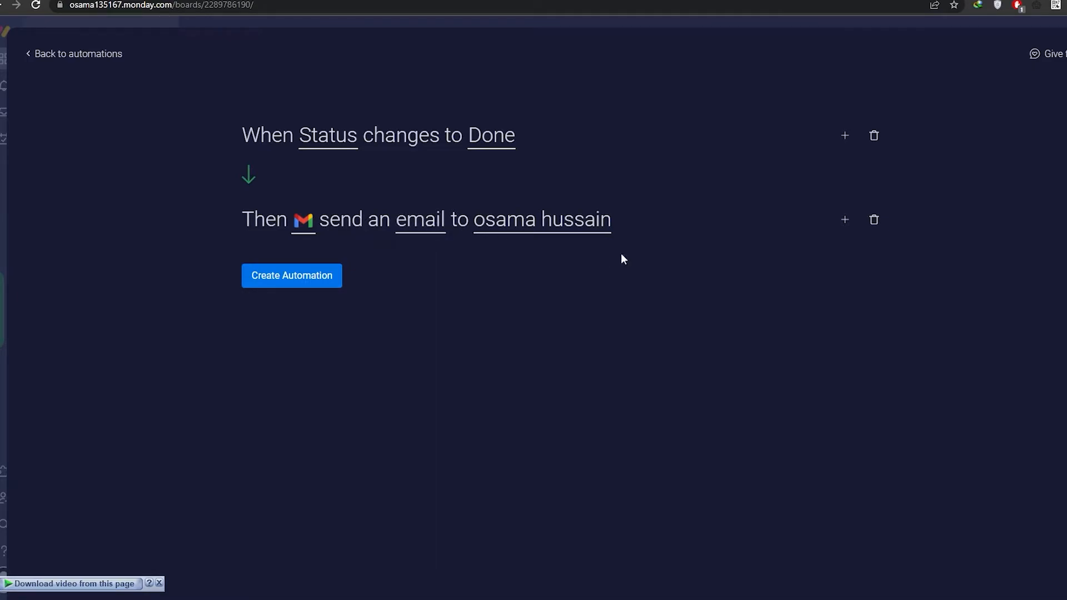
click(312, 284)
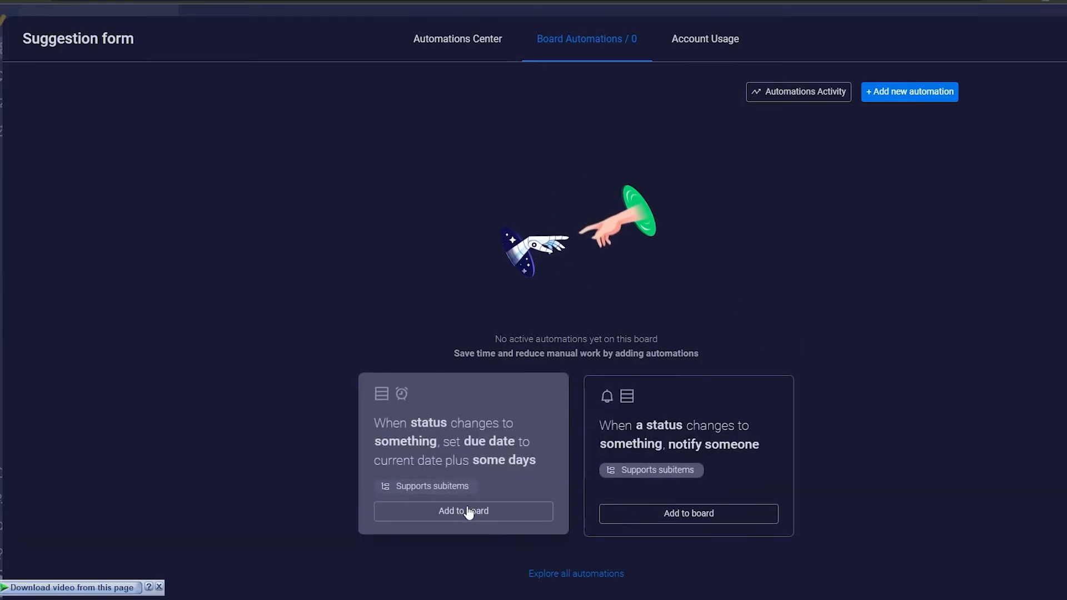
- Start the suggested due date automation and define it as: when Status changes to Done, set Date
click(466, 512)
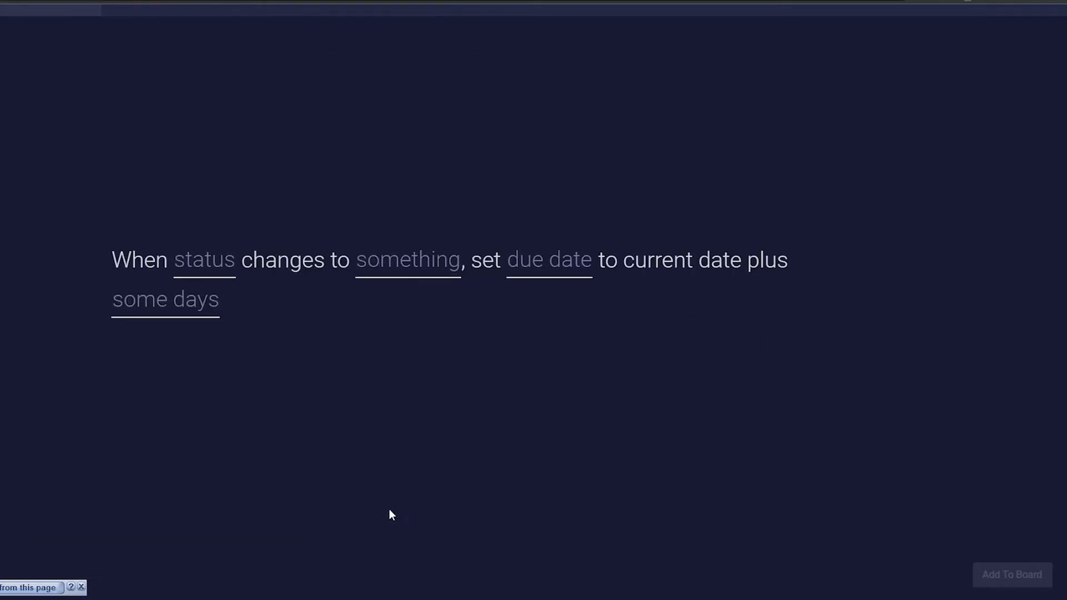
click(211, 273)
click(219, 322)
click(395, 392)
click(507, 338)
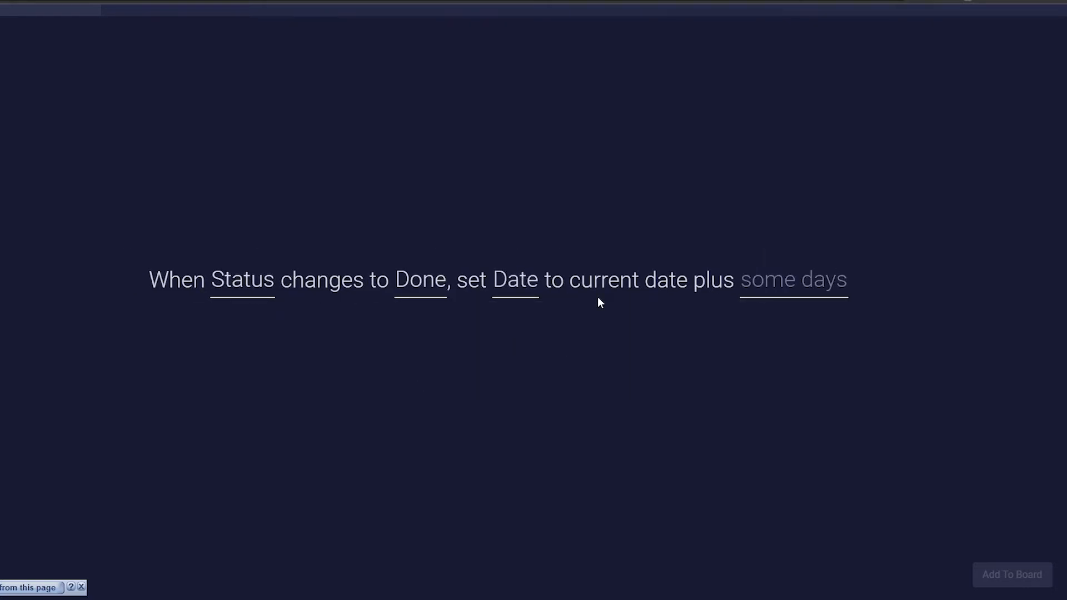
- Set the automation's offset from the current date to 1 day and add the automation to the board
click(793, 292)
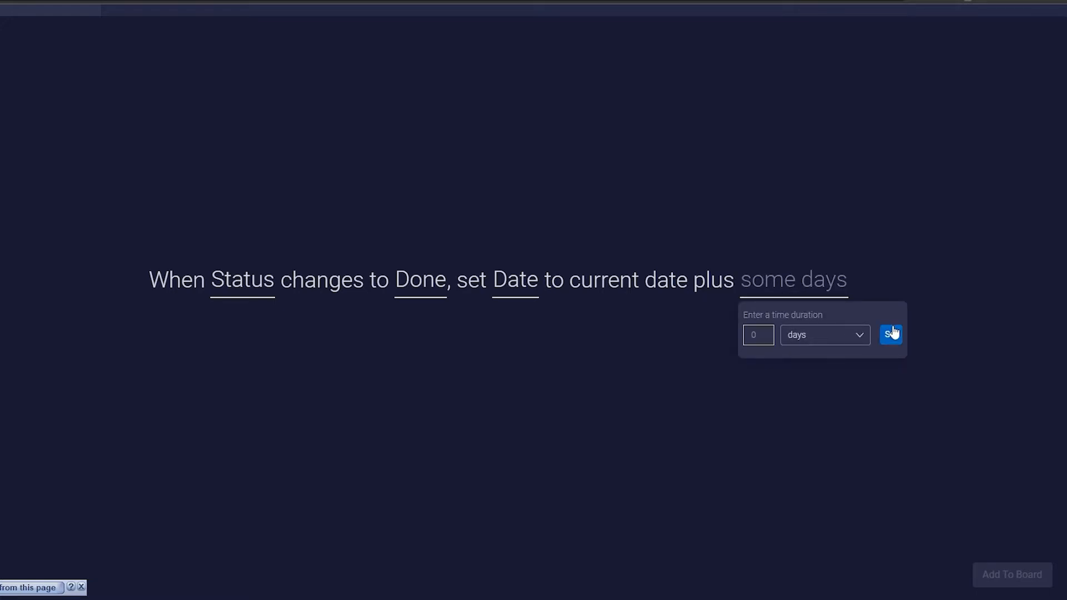
click(849, 340)
click(759, 336)
text(1)
click(890, 334)
click(1012, 574)
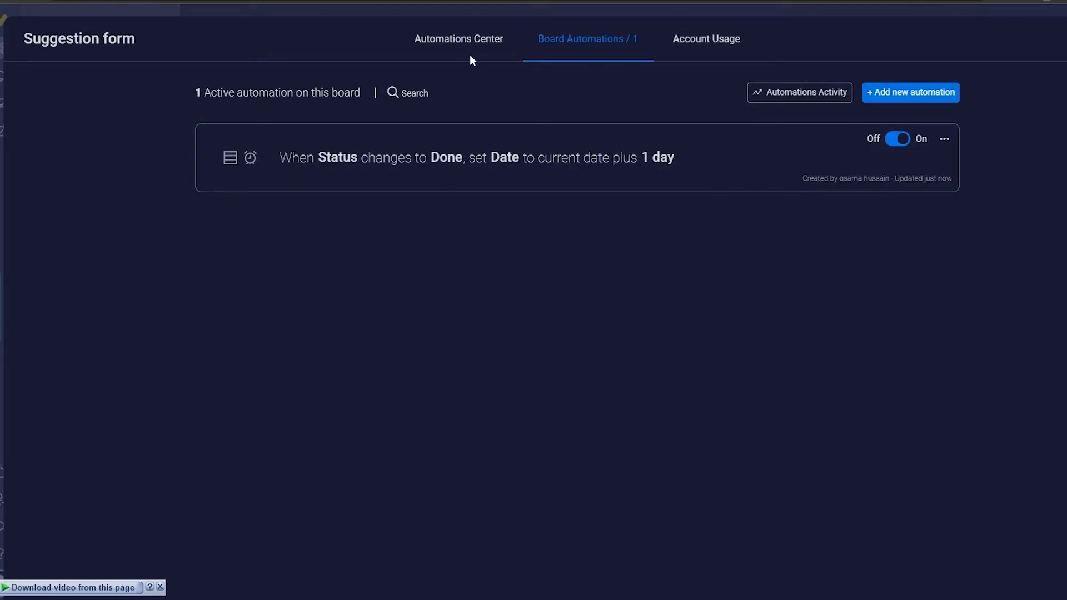
- Return to the board's Suggestion form, show its sharing options, and open the form preview
click(459, 39)
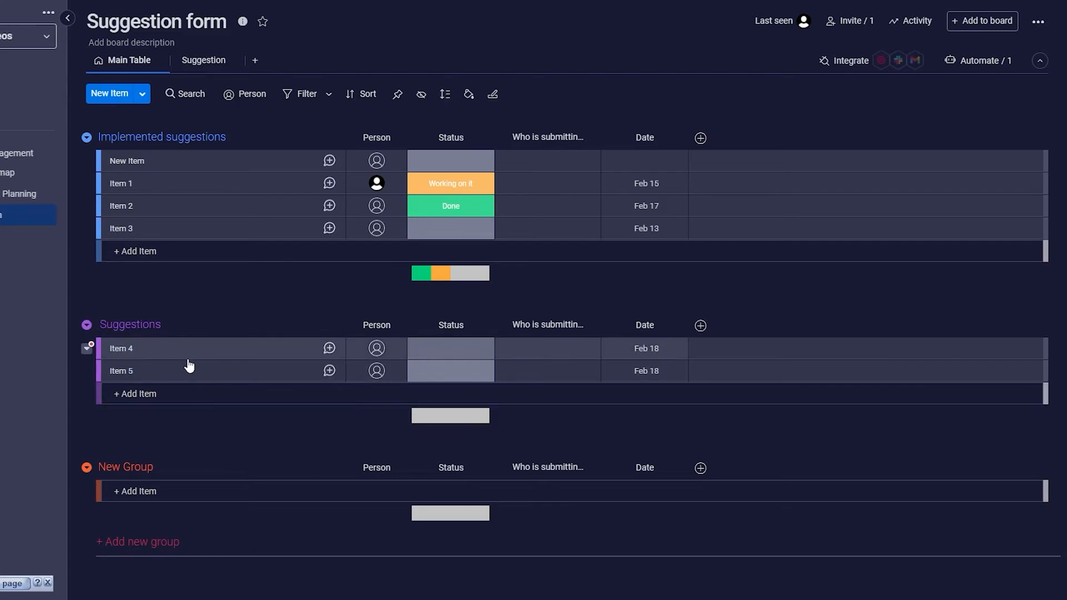
click(230, 60)
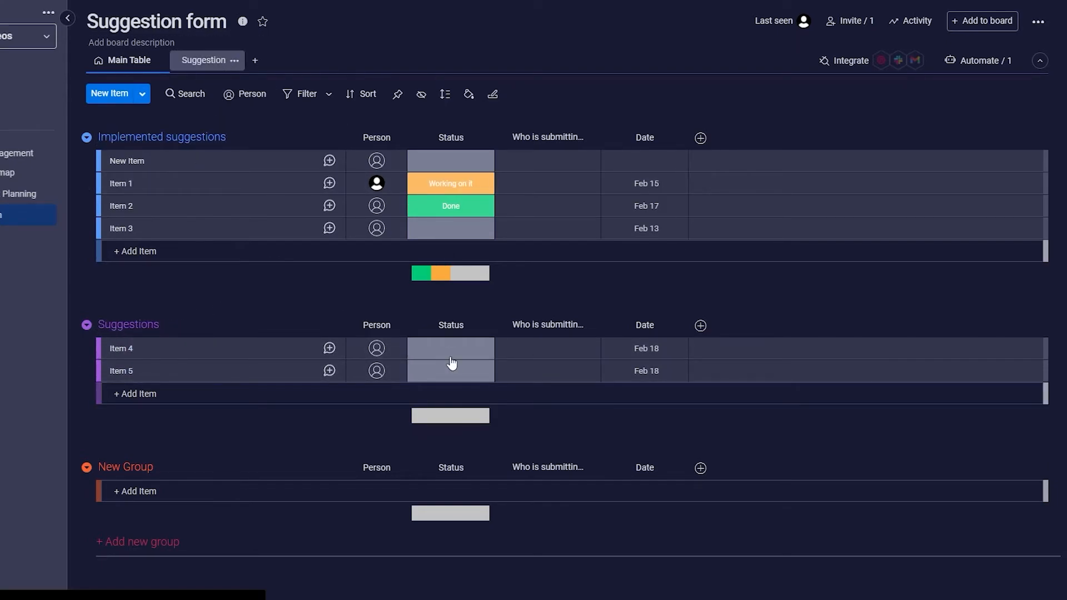
scroll(487, 292, down, 5)
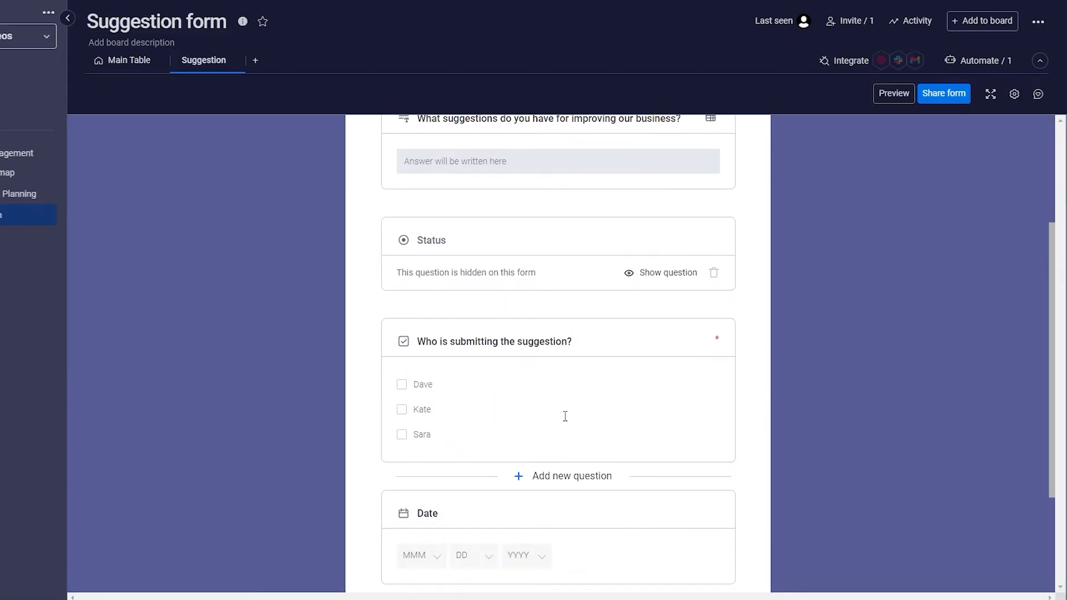
click(956, 97)
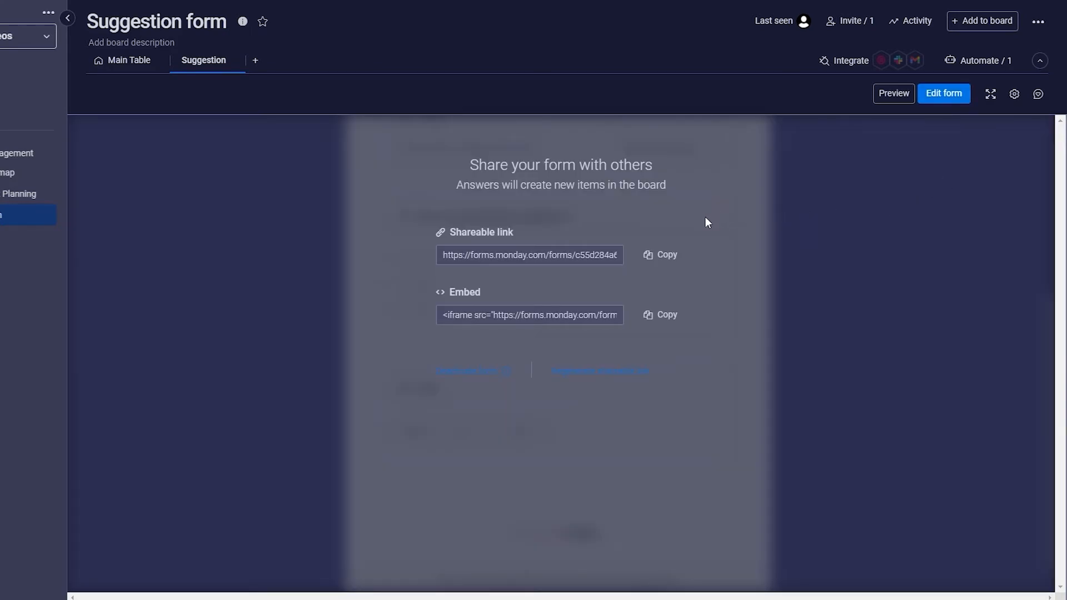
click(911, 96)
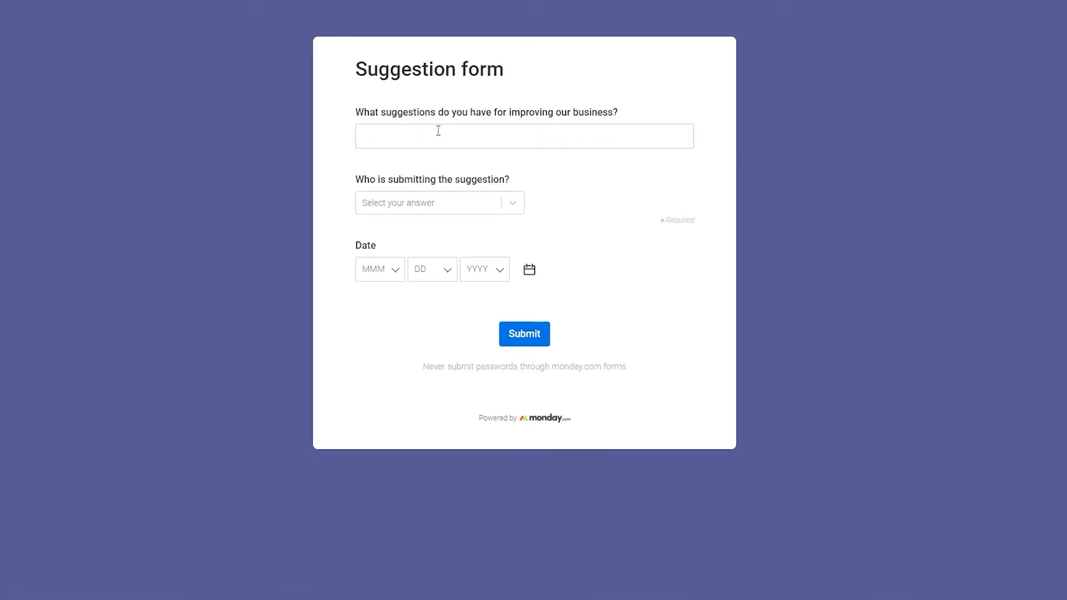
- Answer the form's suggestion question with "everyone should keep a track of their hygiene" and choose the first listed person as submitter
click(438, 131)
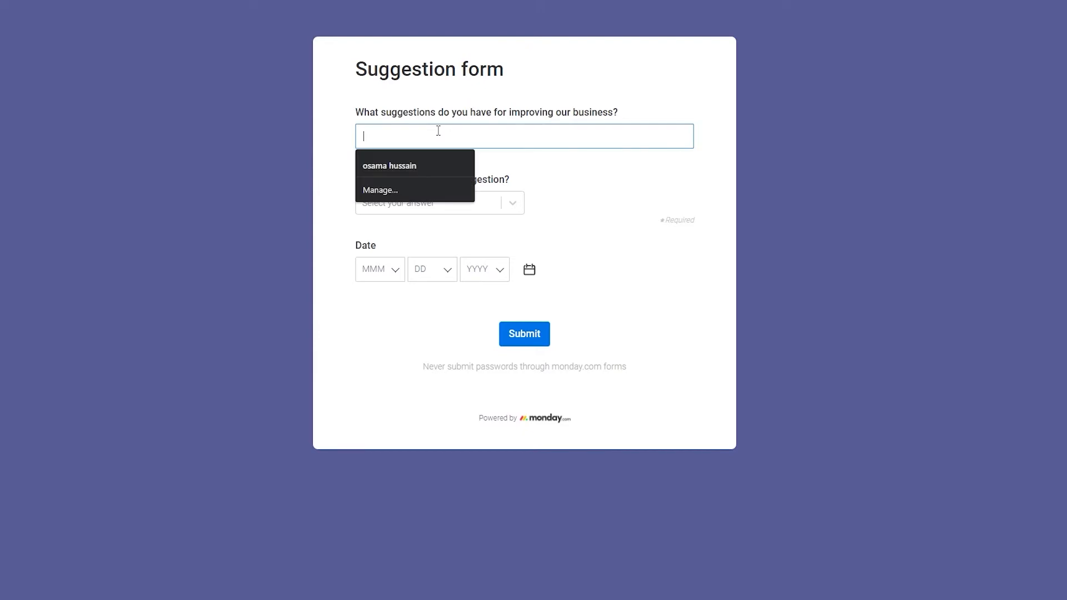
text(everyone should keep a track of their hygiene)
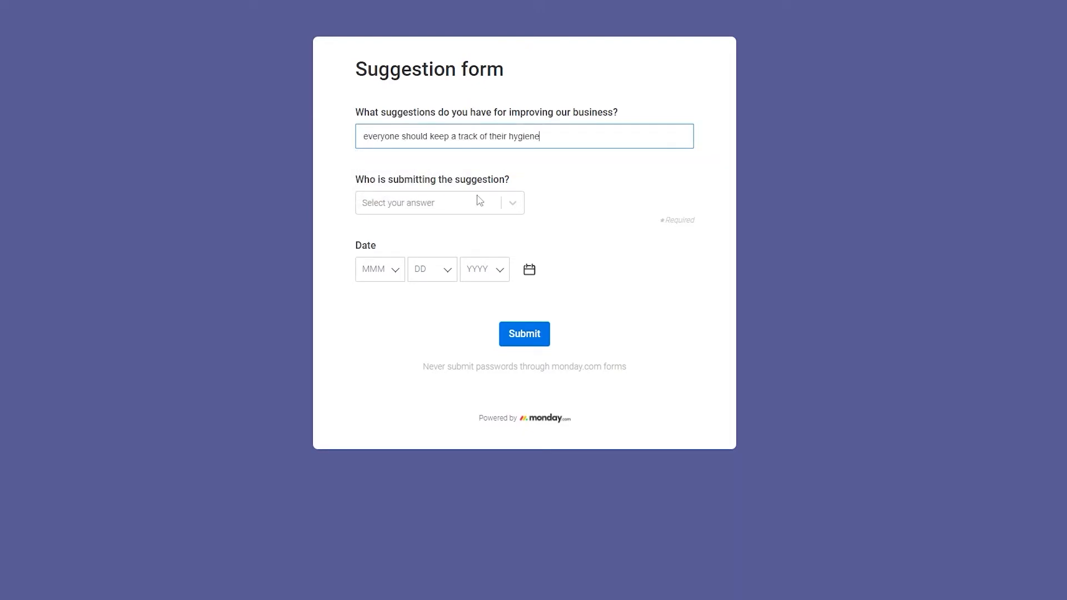
click(438, 205)
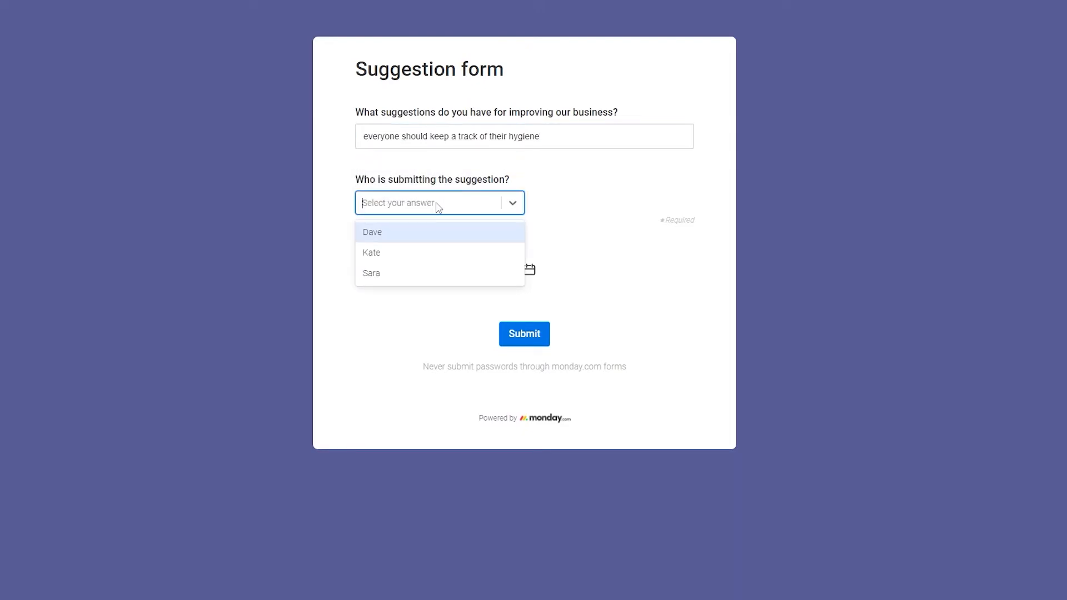
click(422, 232)
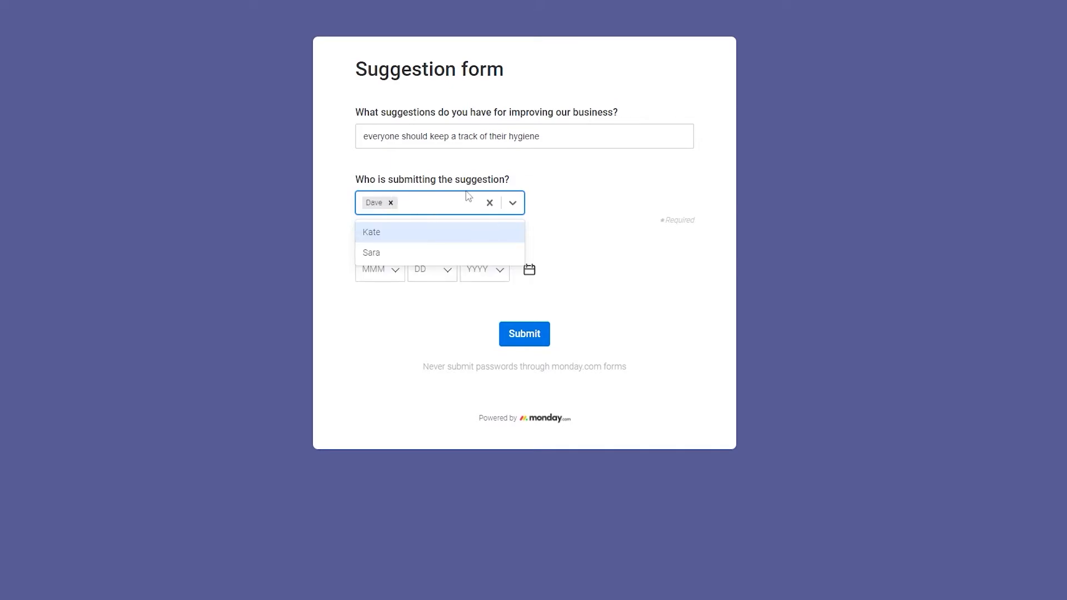
click(598, 219)
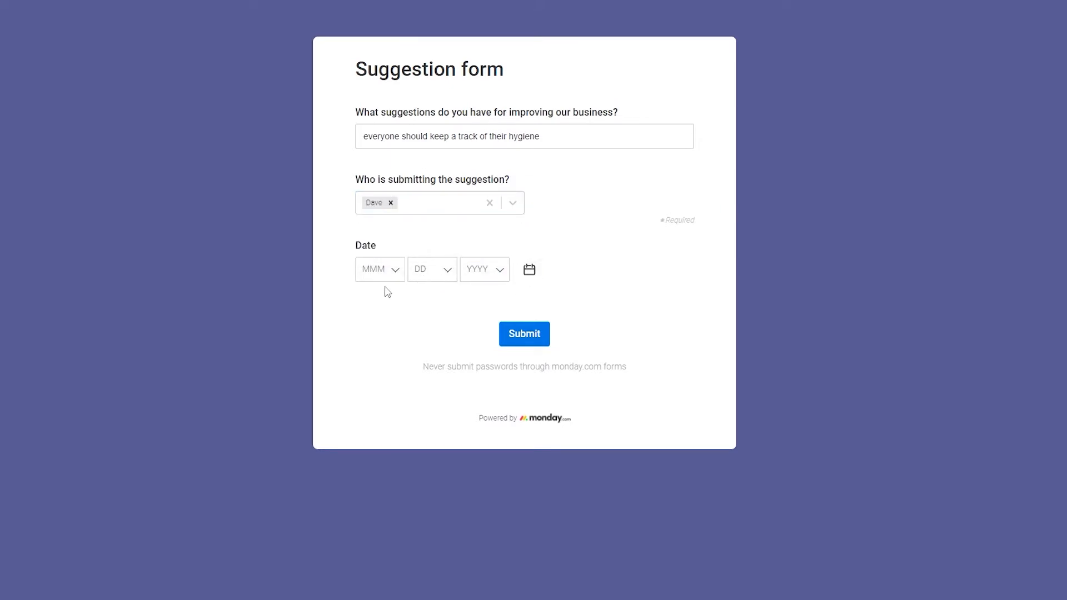
- Set the form's date to Mar 3, choose a year, and submit the suggestion
click(383, 353)
click(425, 354)
scroll(479, 369, down, 20)
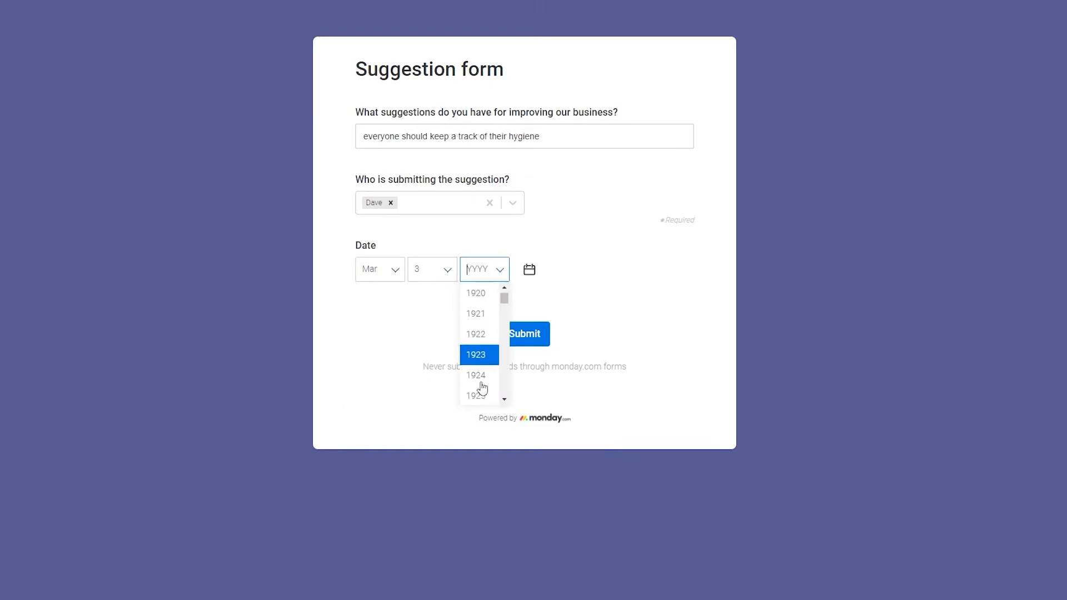
scroll(484, 358, up, 2)
click(475, 394)
click(536, 342)
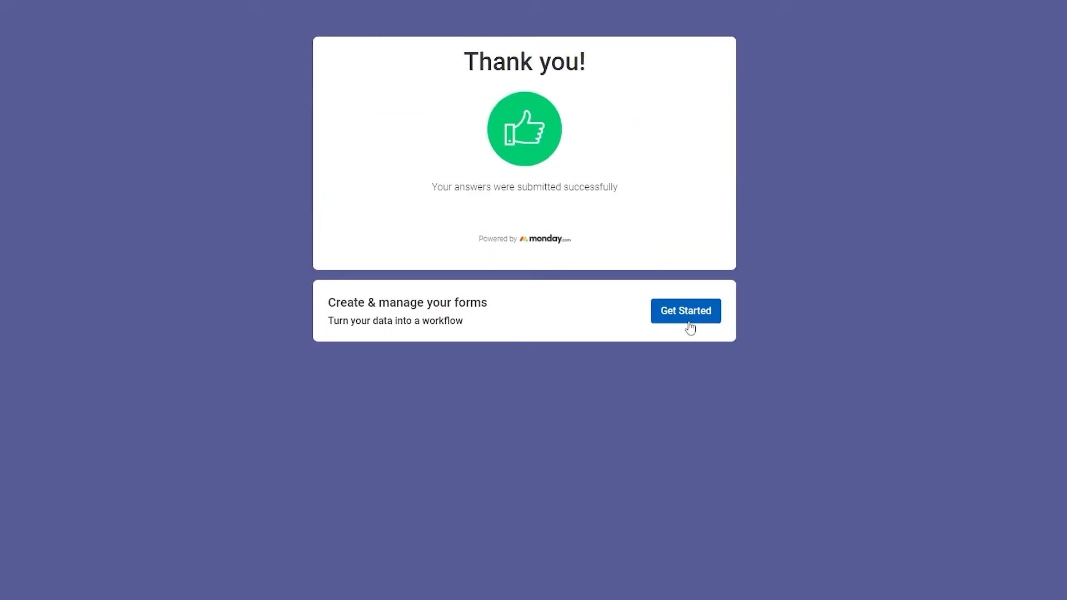
- Return to the board's main table and set the hygiene suggestion's status to Done
click(687, 312)
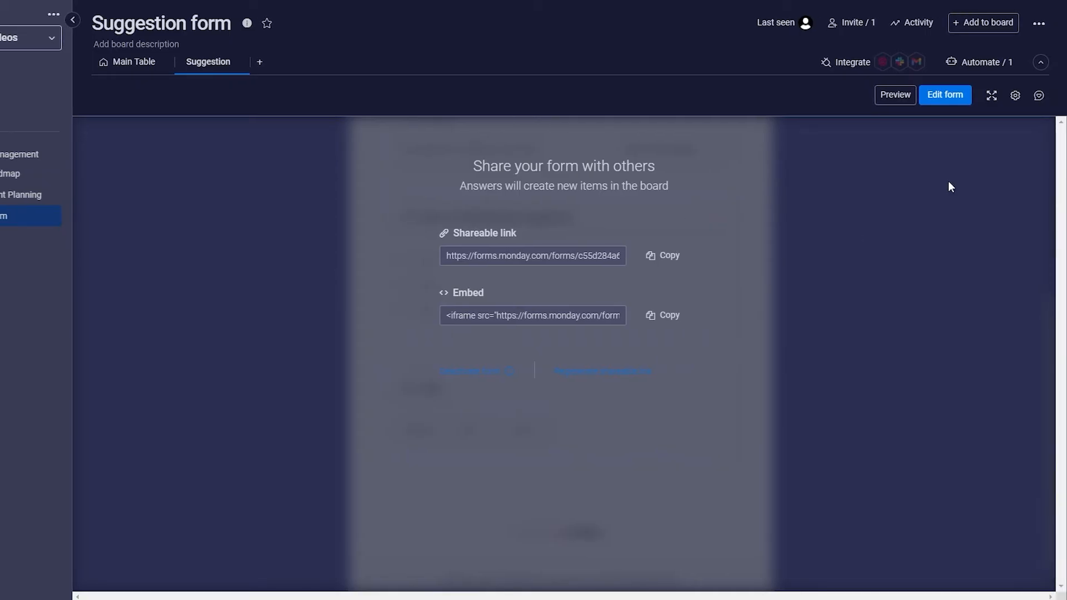
click(944, 95)
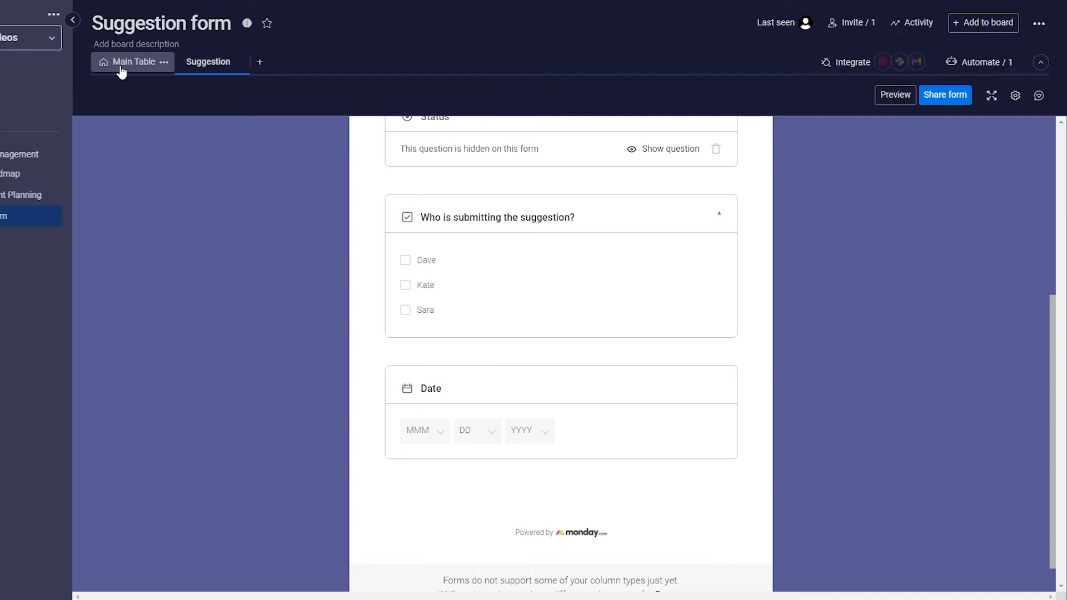
click(121, 70)
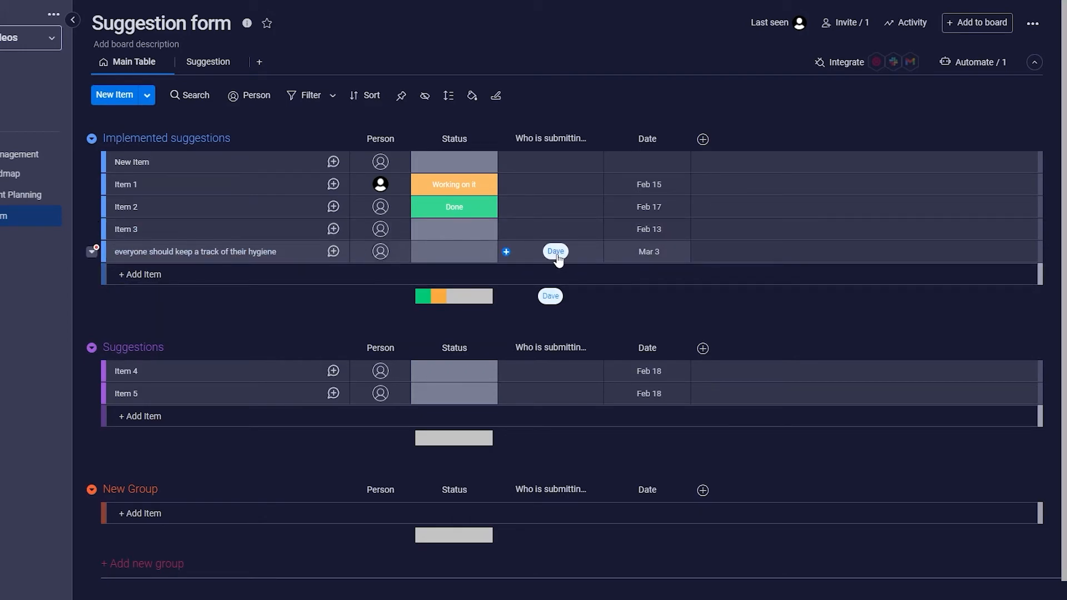
click(447, 255)
click(459, 344)
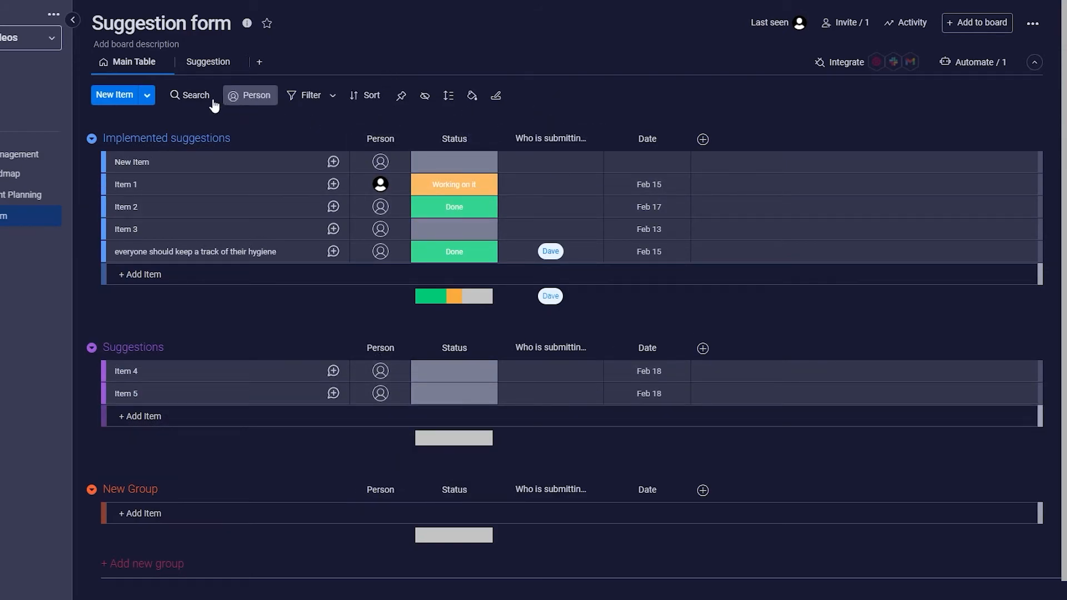
click(260, 63)
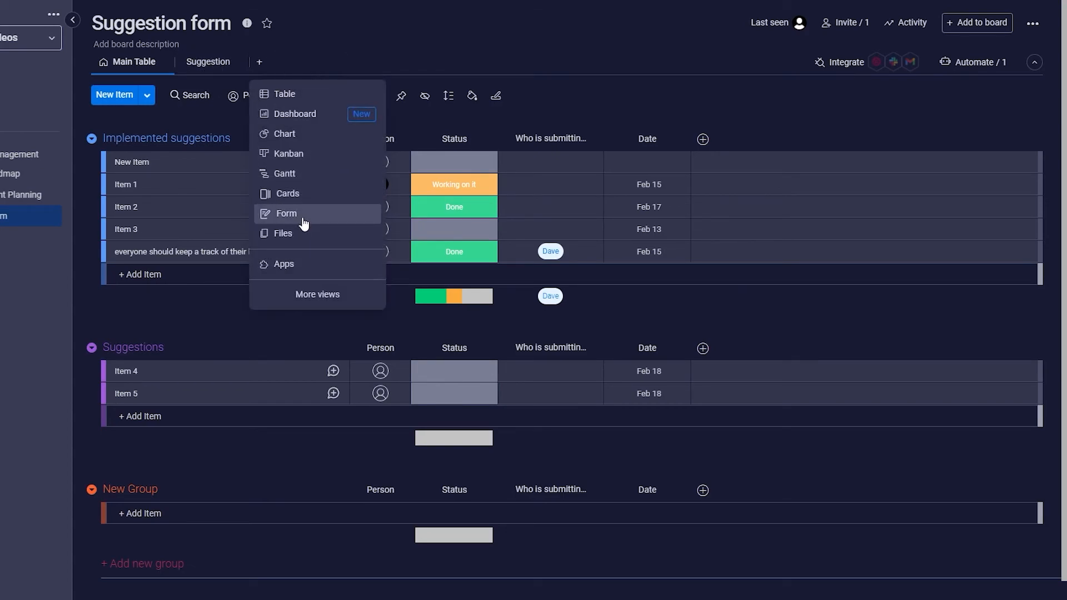
click(598, 55)
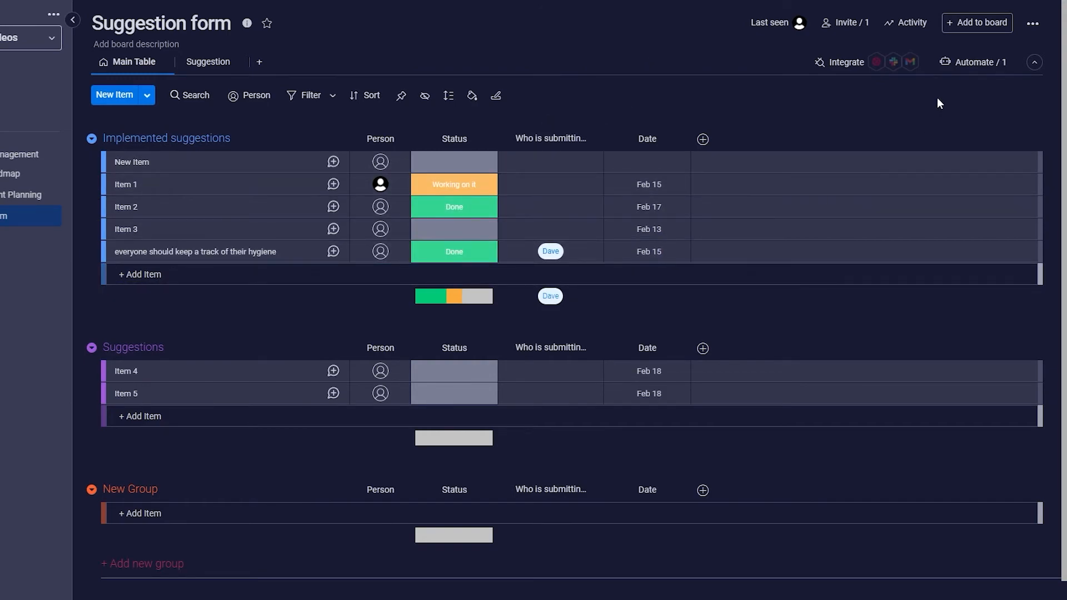
- Inspect the timing and date column options of the "When date arrives notify someone" automation template, and return to the board
click(966, 64)
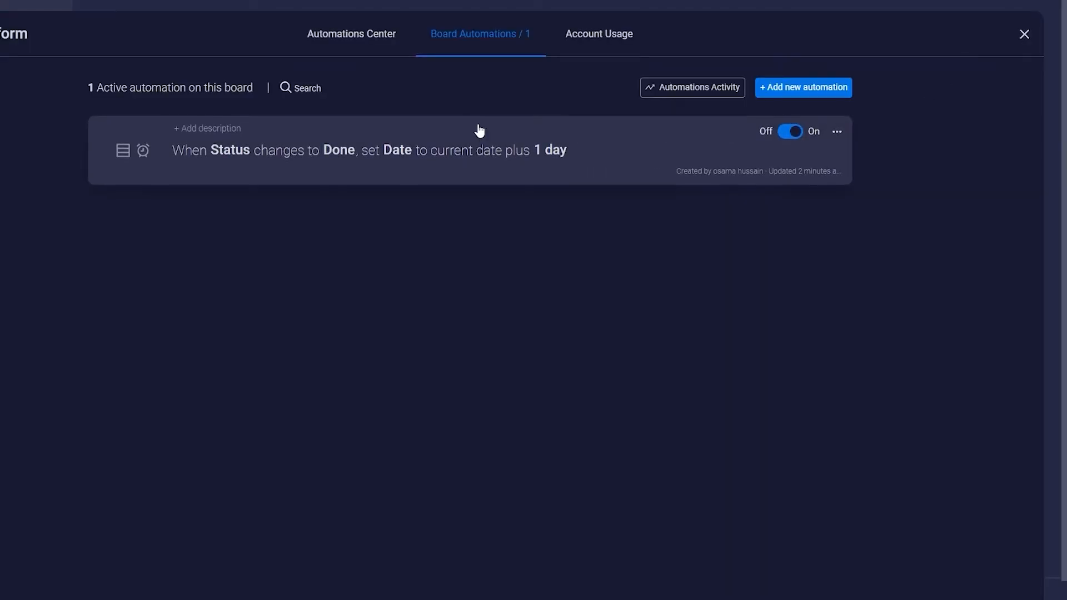
click(336, 29)
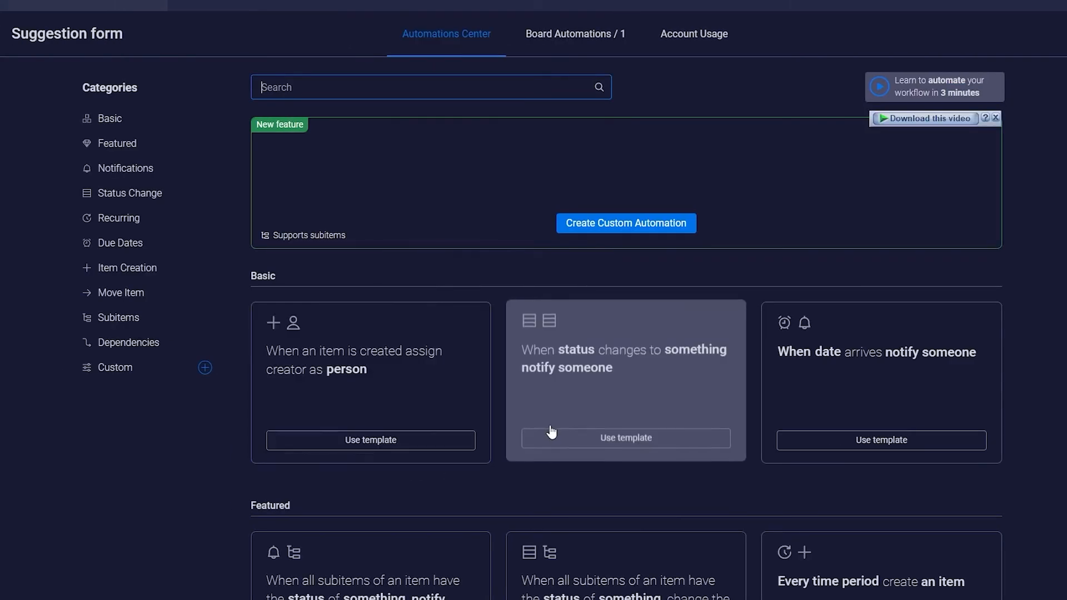
scroll(618, 438, down, 1)
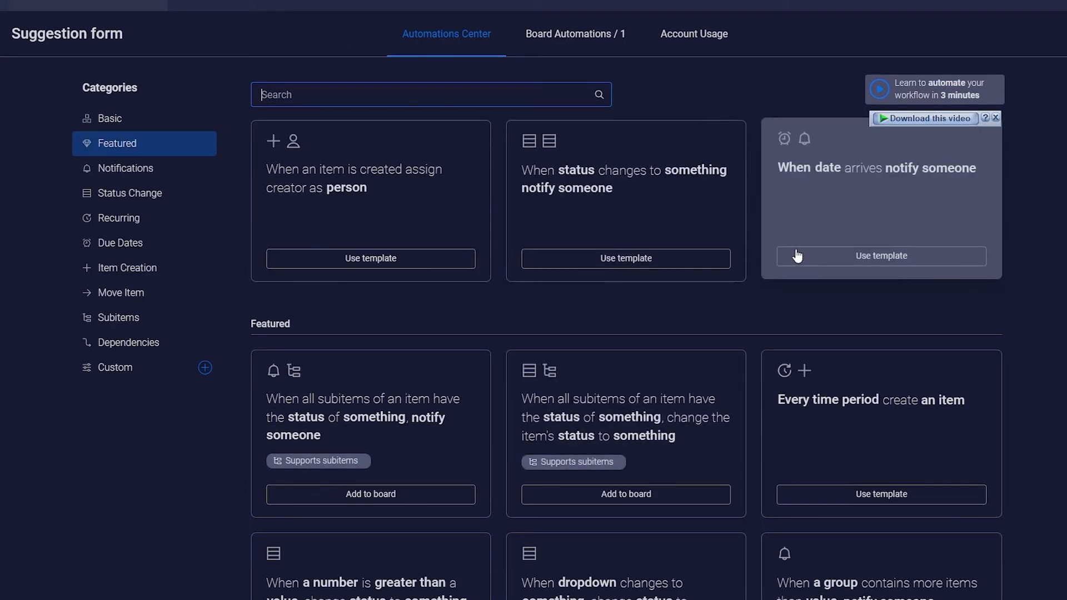
click(902, 258)
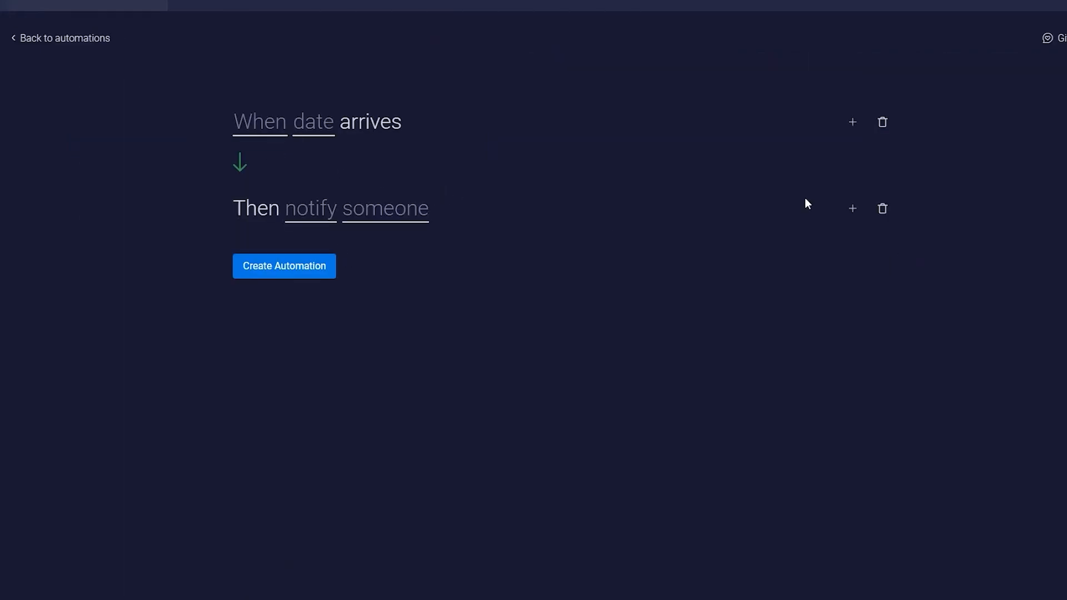
click(249, 133)
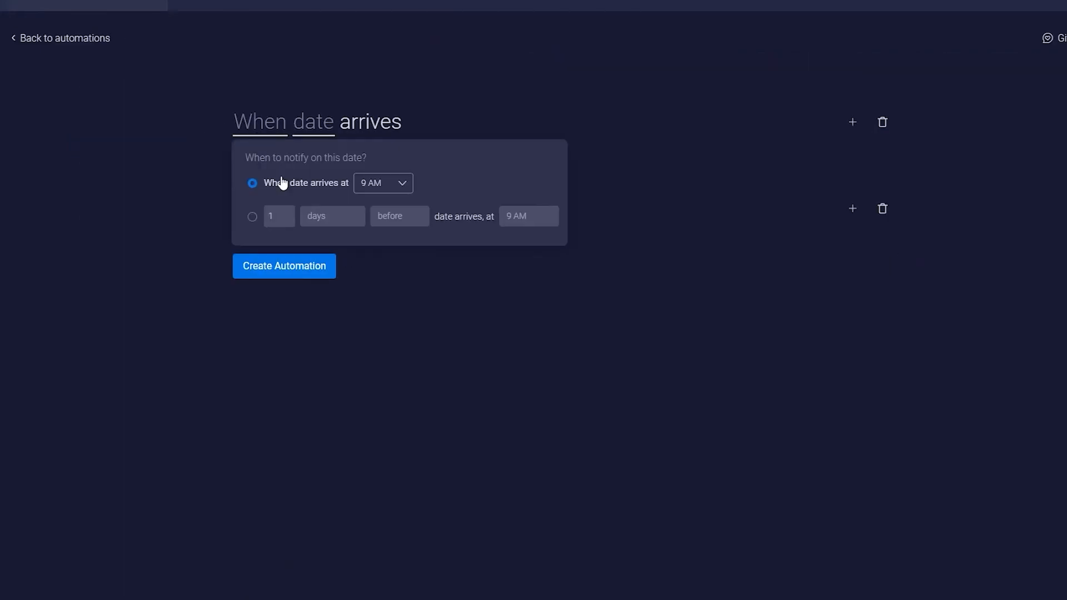
click(326, 129)
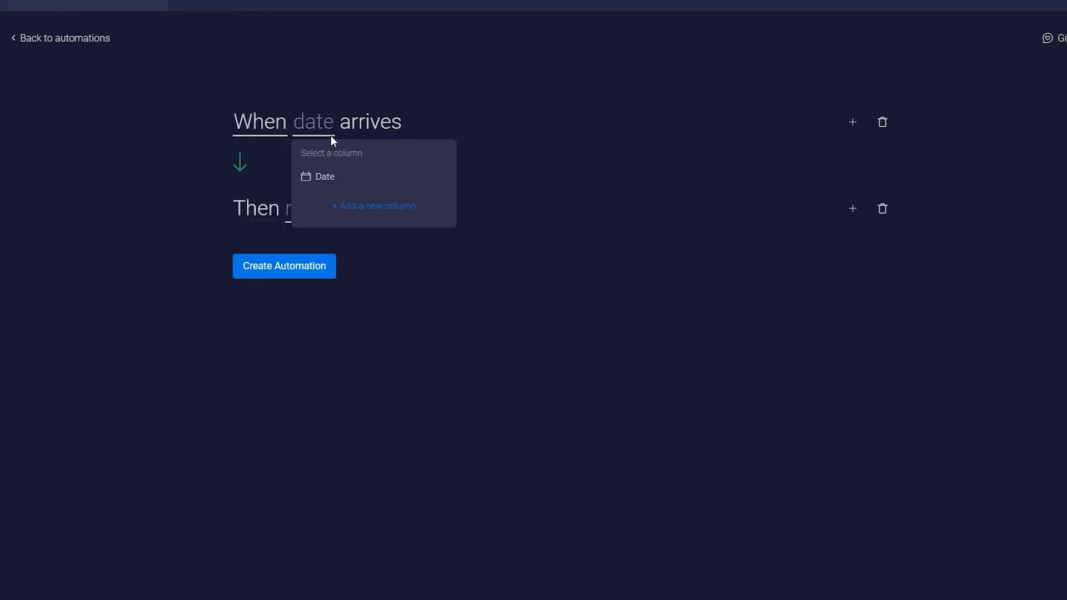
click(265, 197)
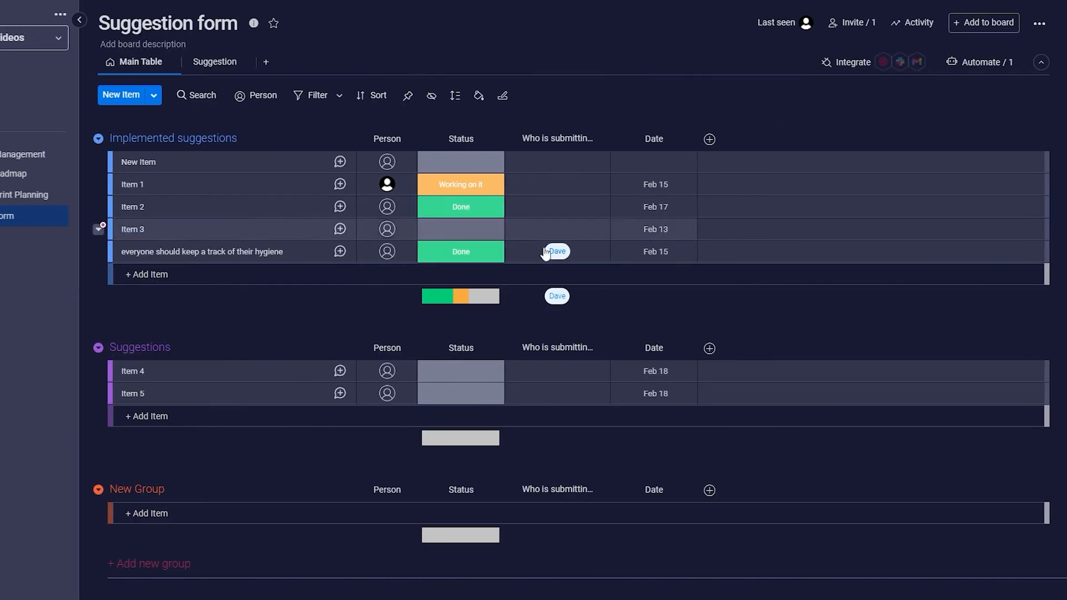
- Look at the automation template that notifies someone when a status changes, and return to the template list
click(979, 59)
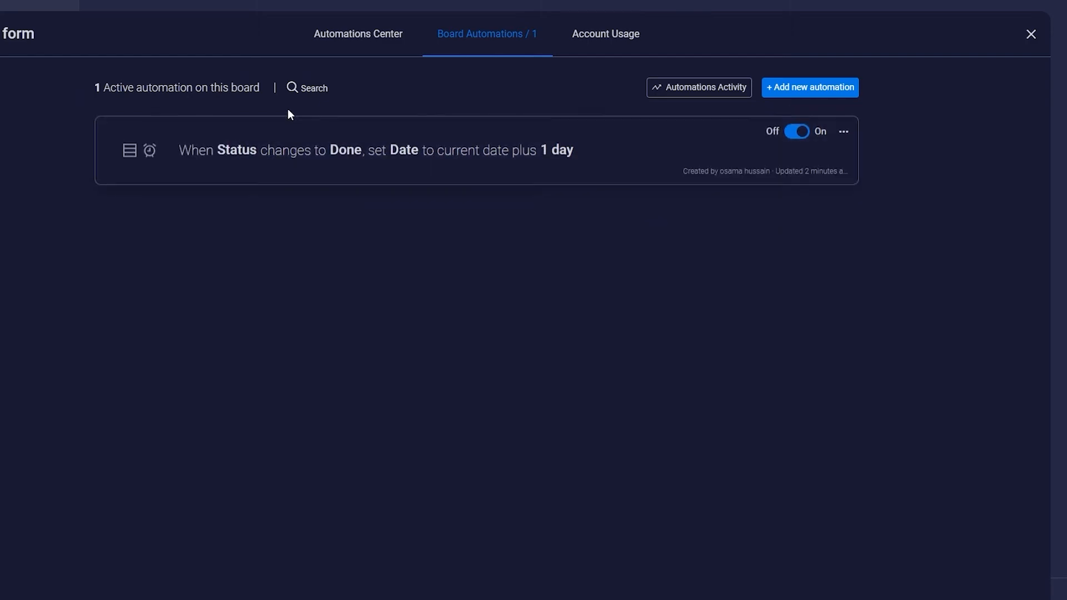
click(371, 37)
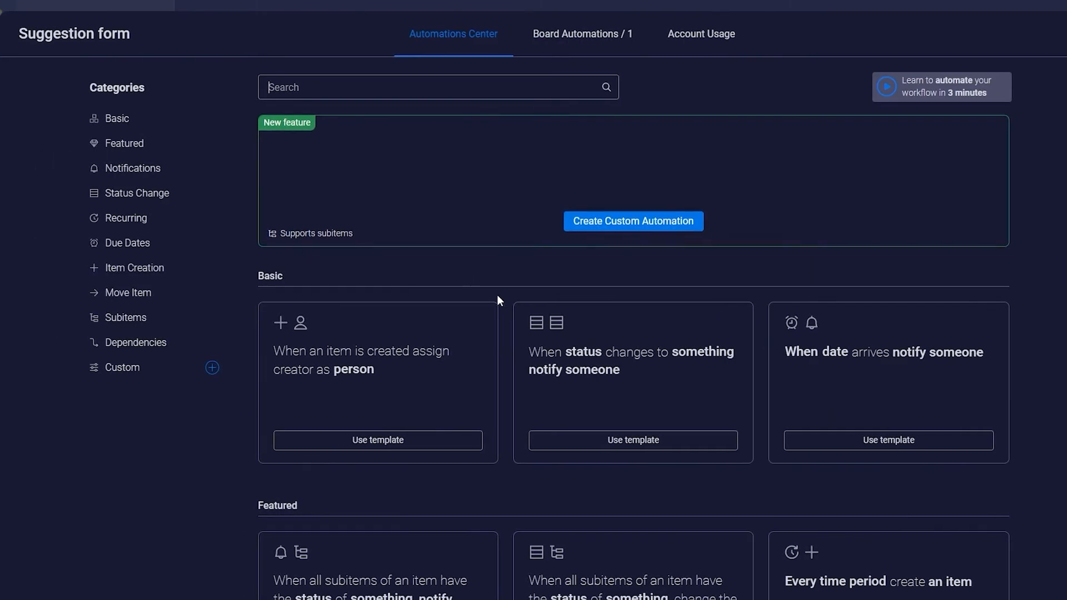
click(607, 440)
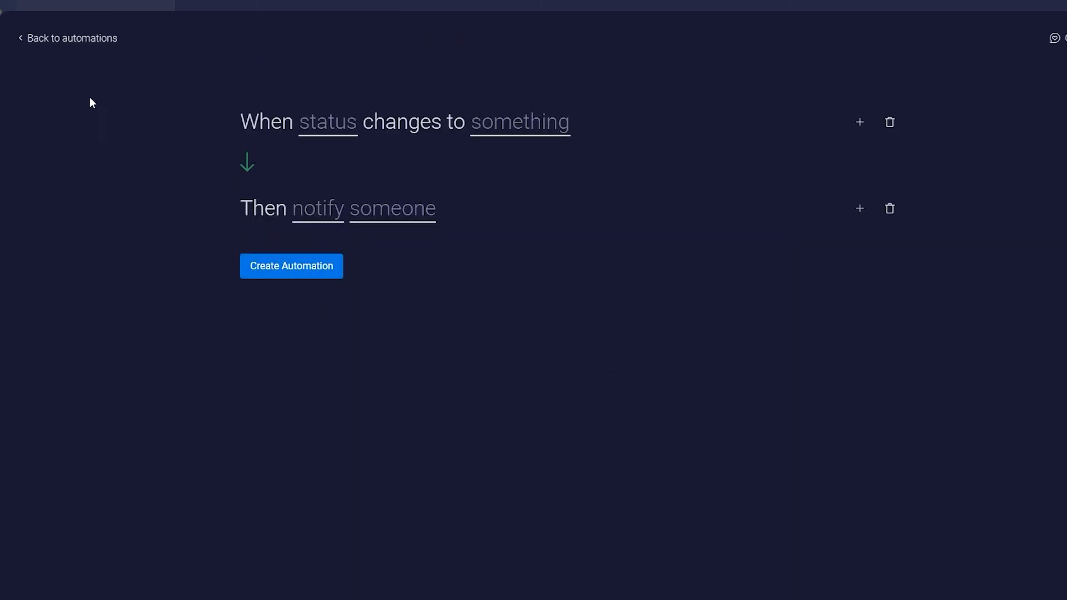
click(34, 43)
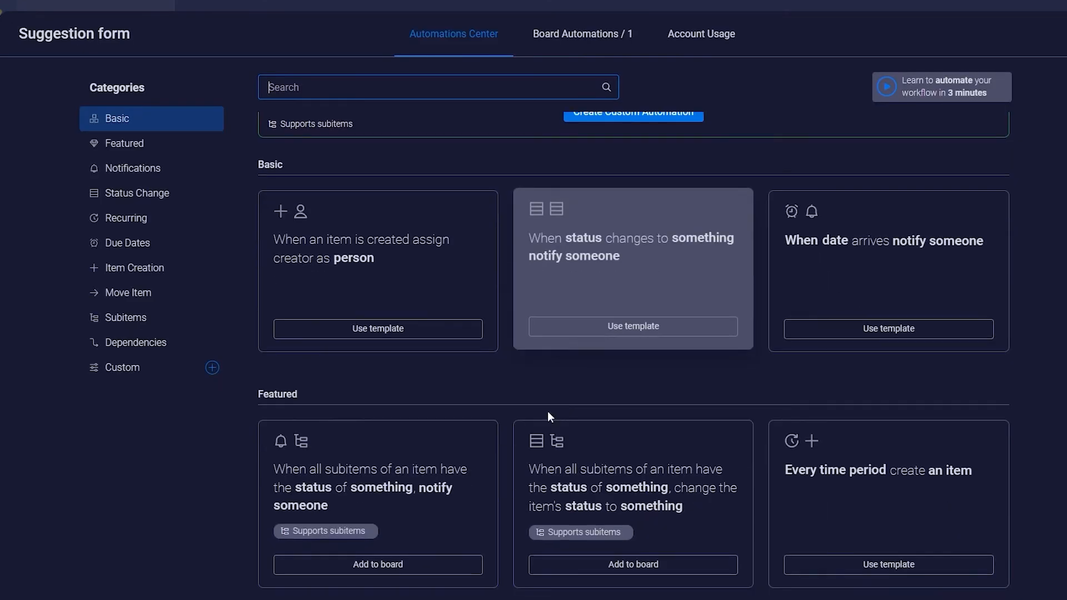
- Look through the Featured automation templates
scroll(559, 412, down, 4)
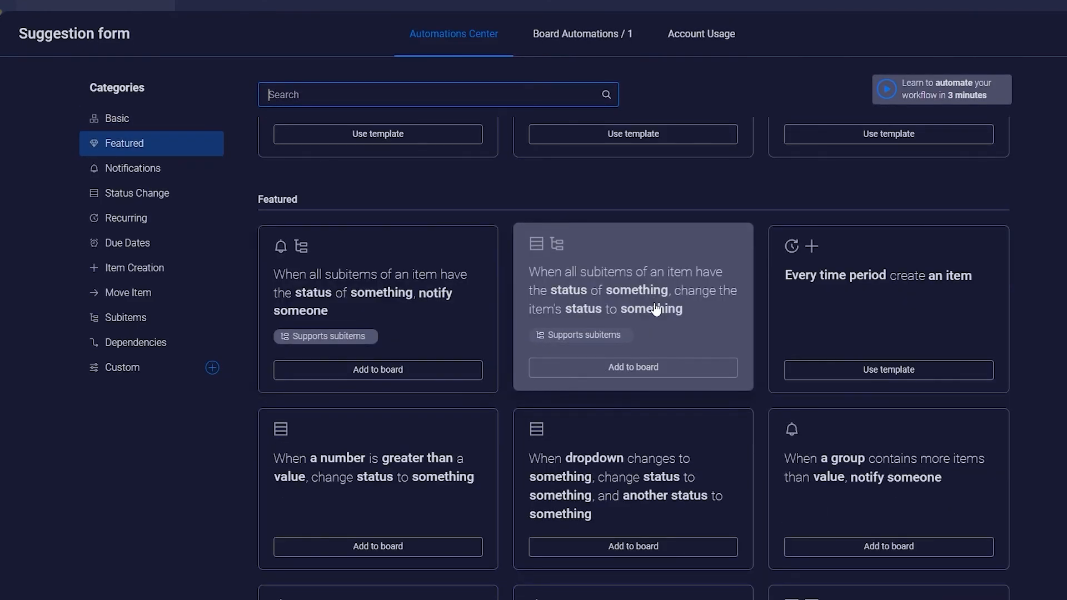
scroll(656, 297, down, 1)
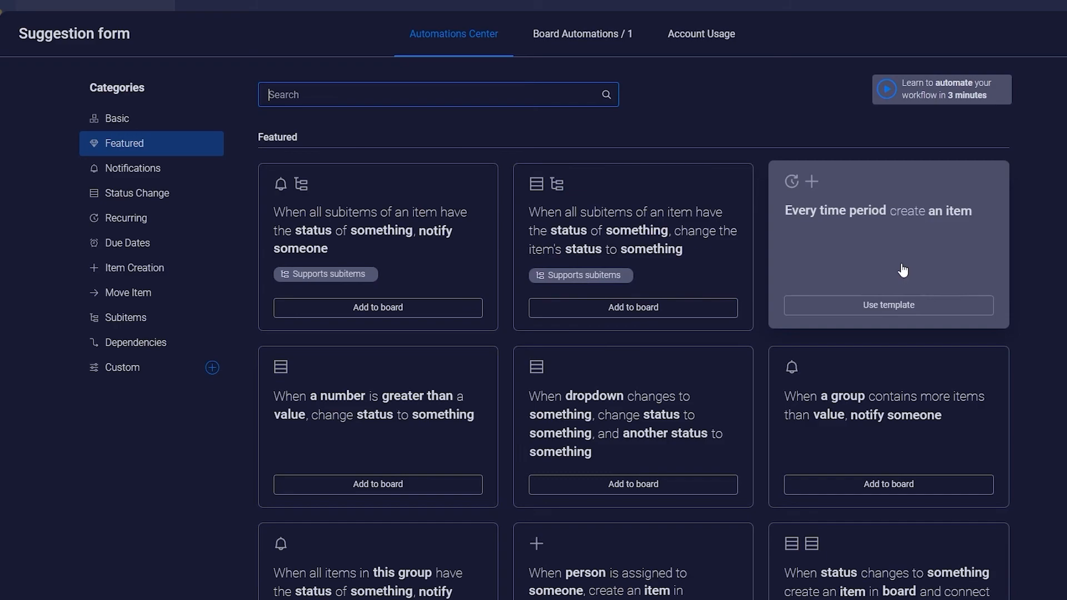
scroll(419, 434, down, 1)
scroll(471, 400, down, 1)
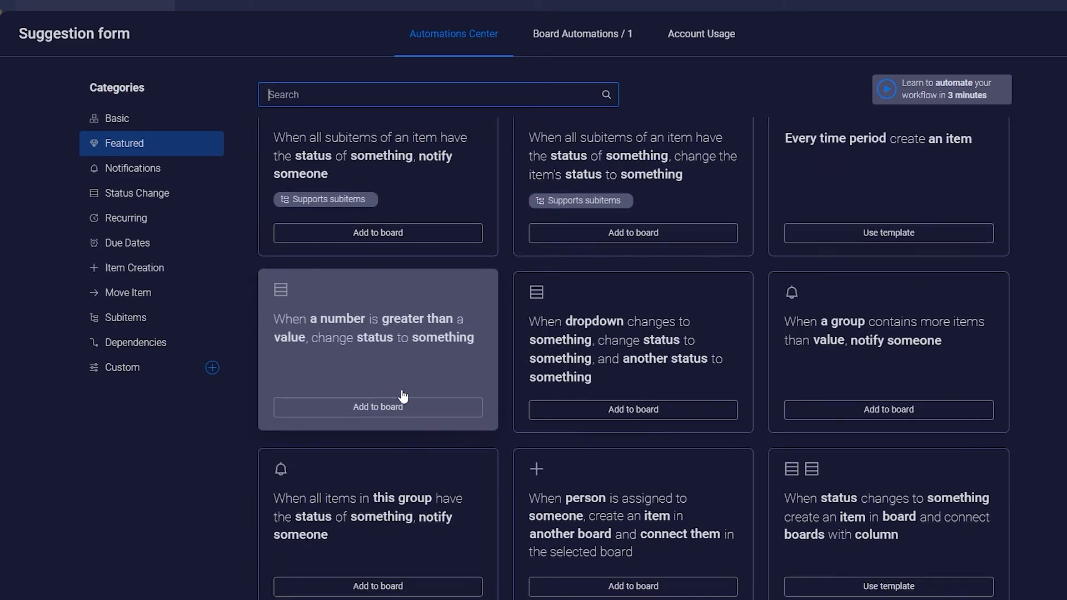
scroll(400, 300, down, 1)
scroll(639, 267, down, 1)
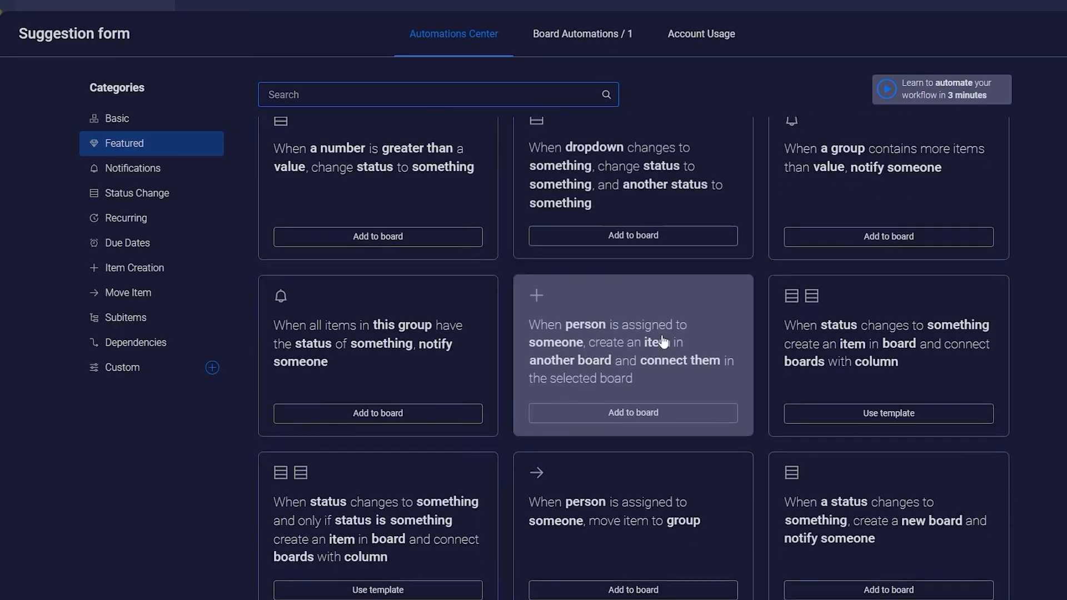
scroll(635, 389, down, 1)
scroll(635, 411, down, 1)
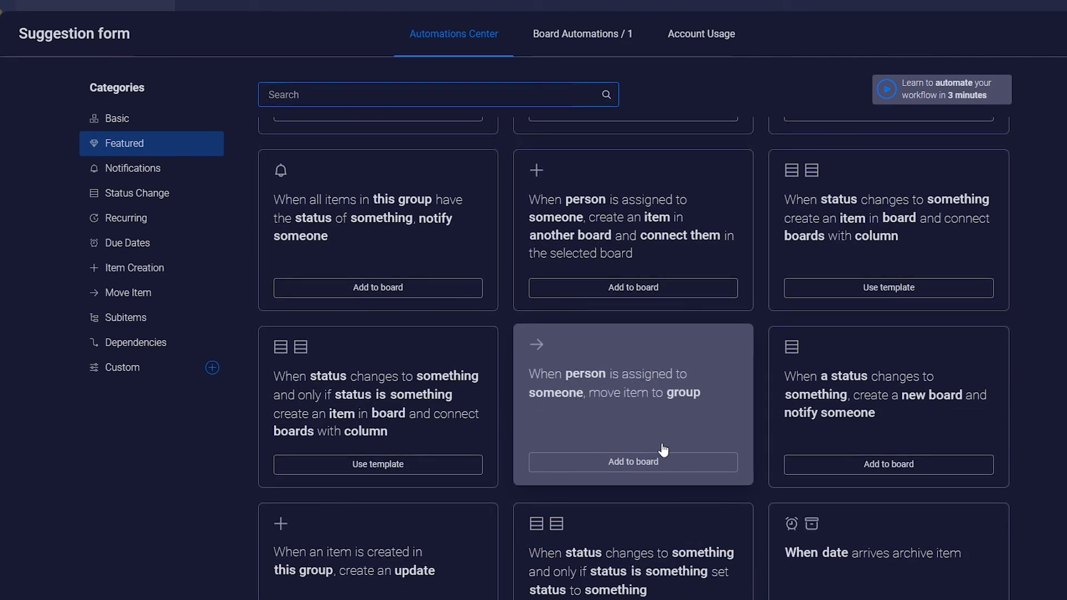
scroll(695, 416, down, 5)
scroll(700, 439, up, 10)
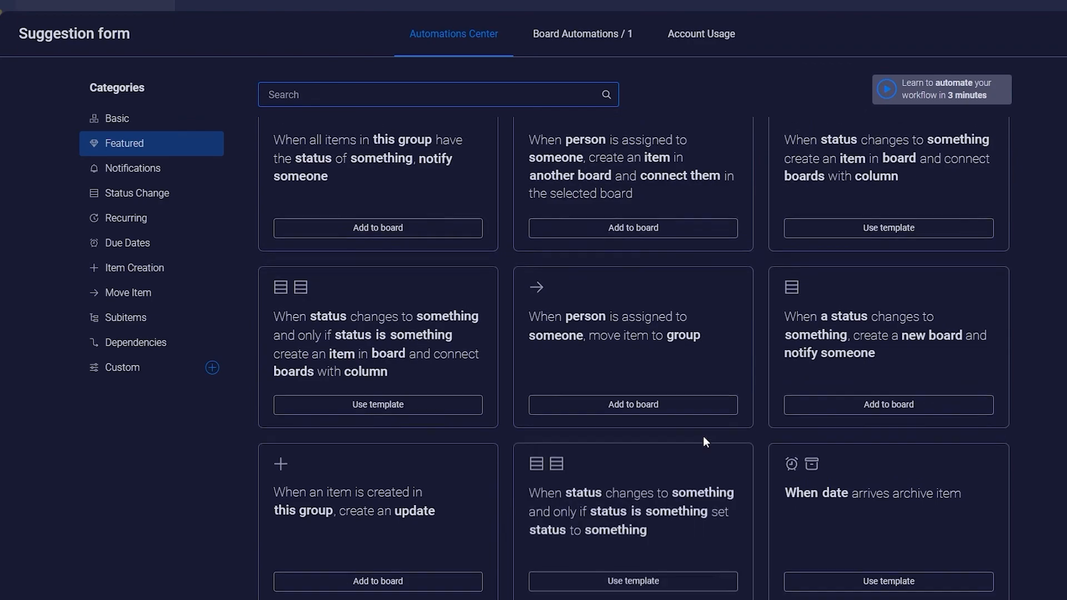
- Start a custom automation and set its trigger to "When status changes to something"
scroll(703, 447, up, 6)
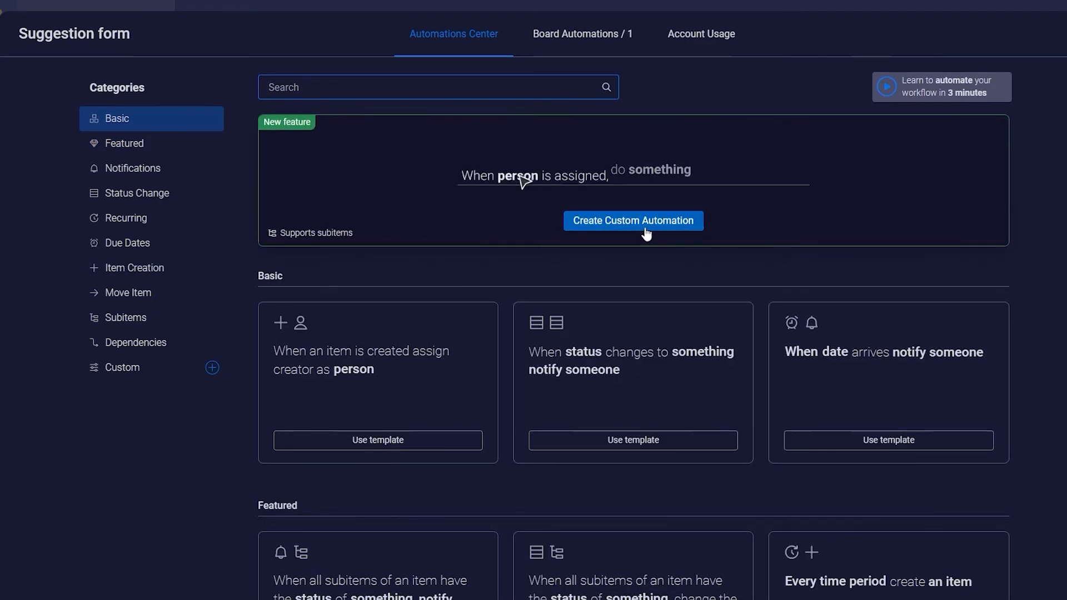
click(615, 228)
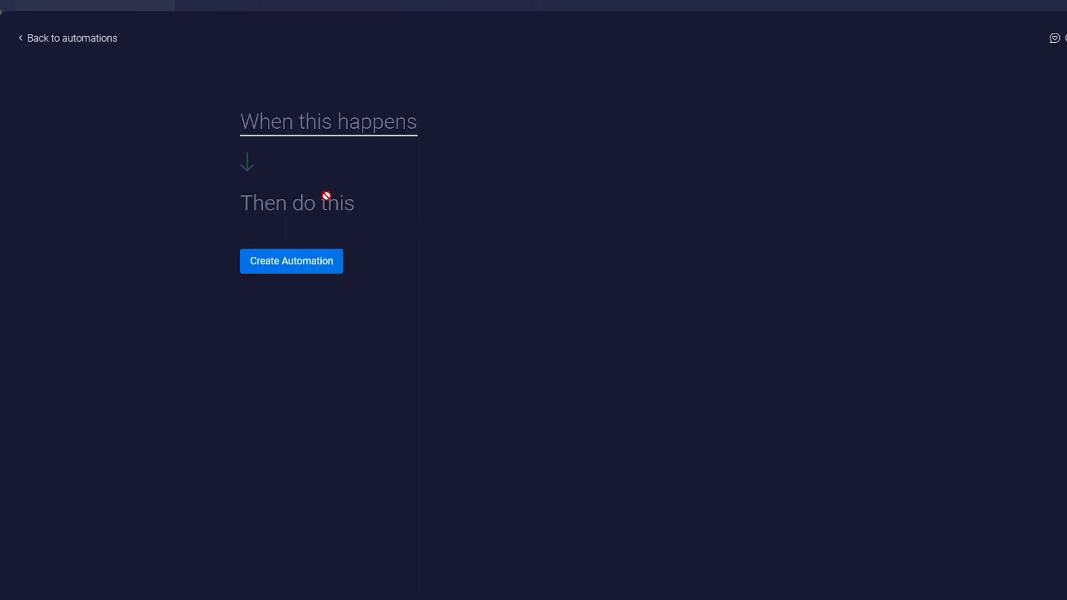
click(281, 137)
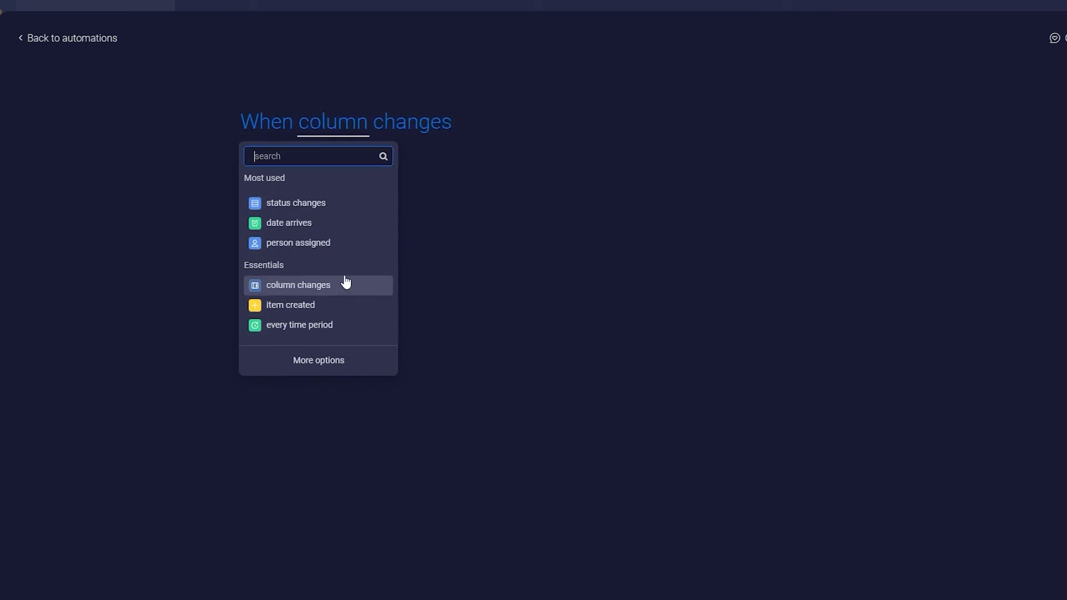
click(540, 117)
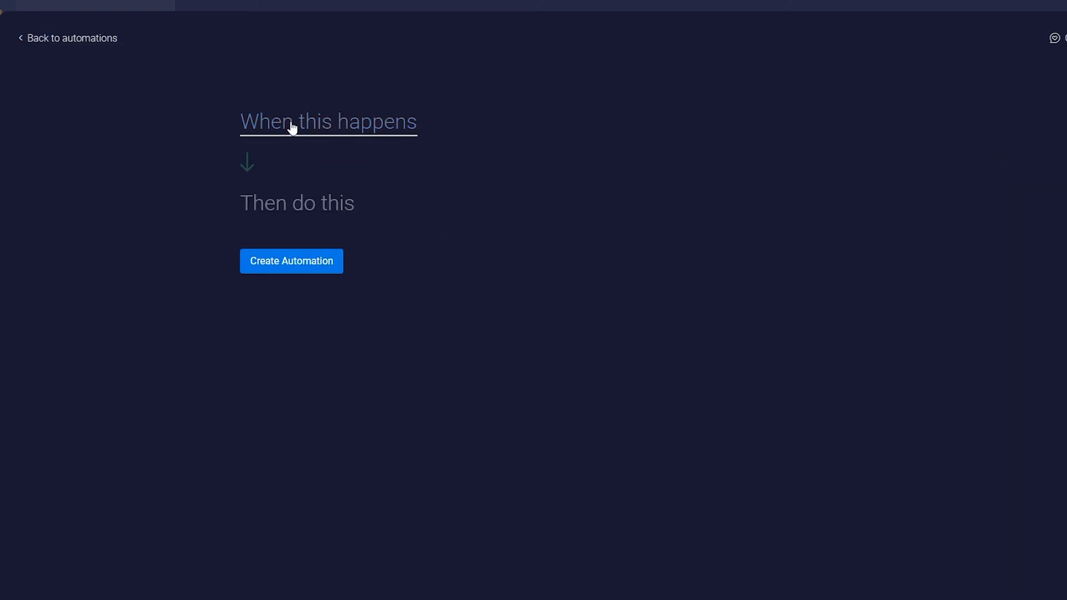
click(310, 127)
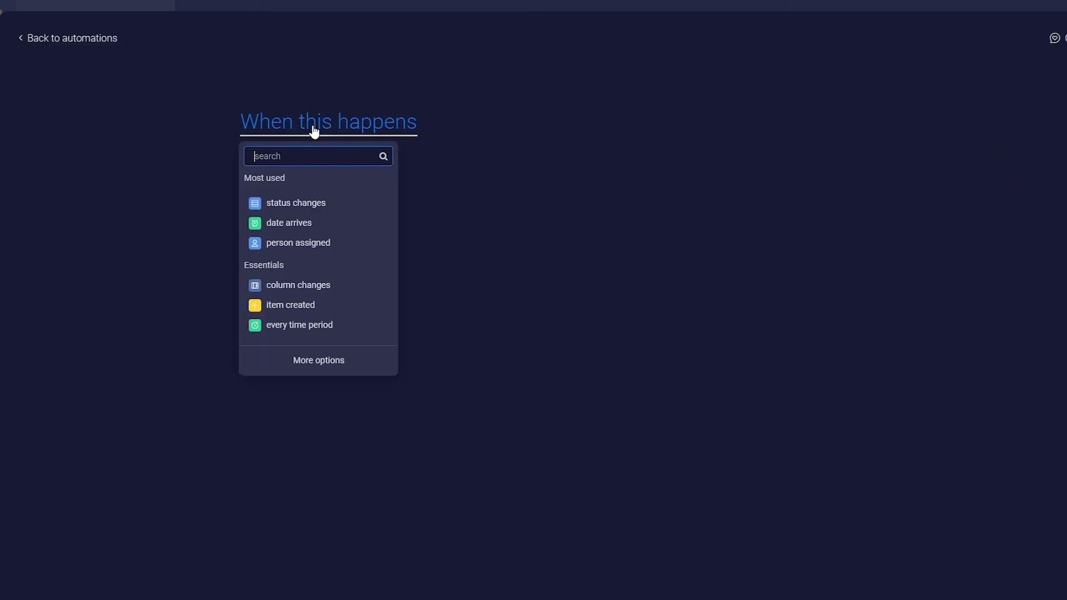
click(319, 204)
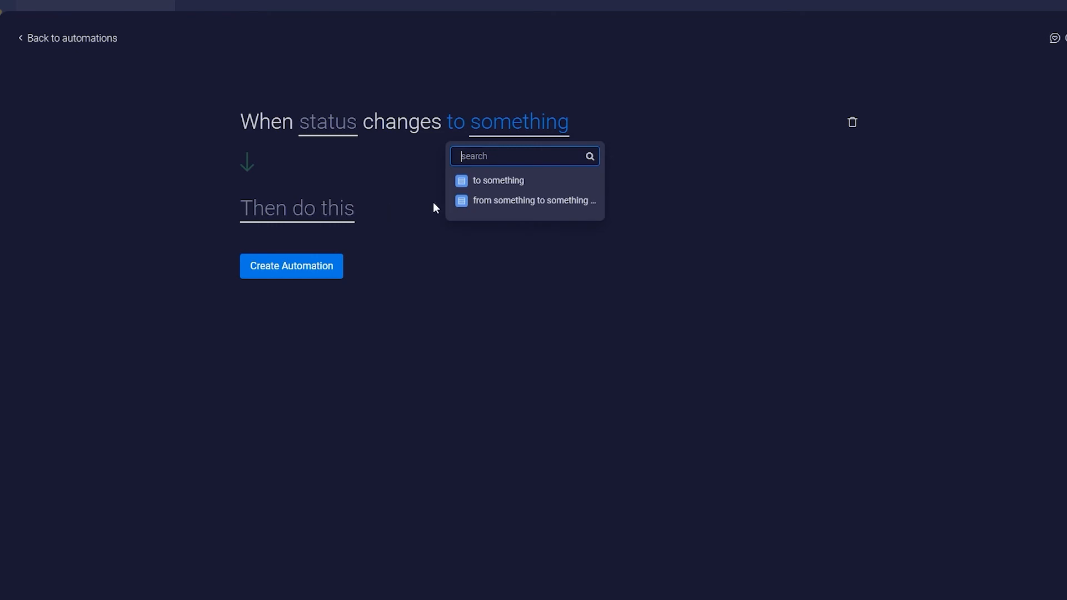
click(501, 192)
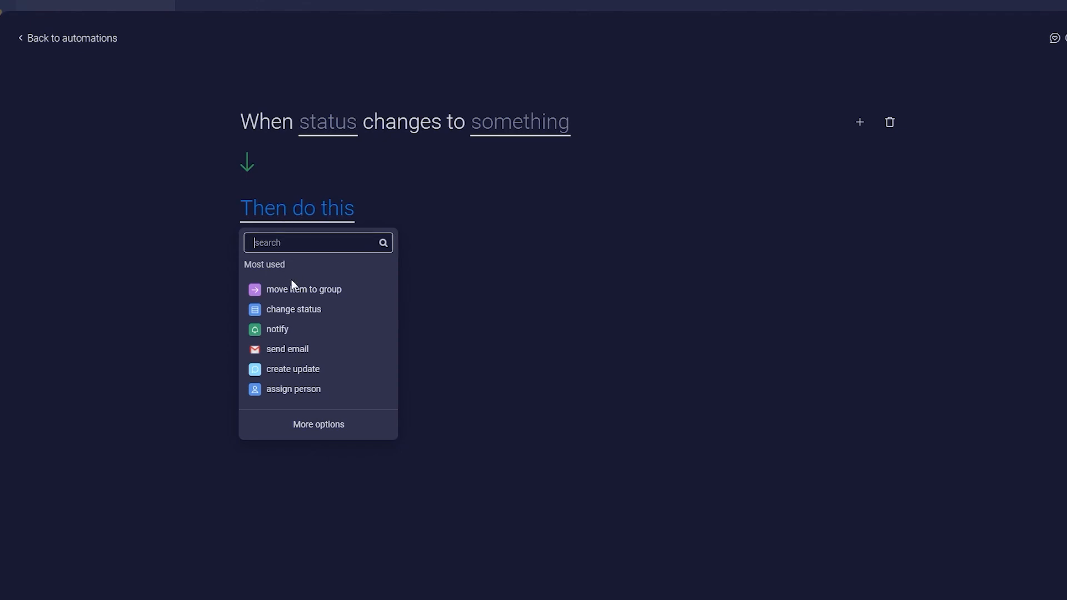
- Set the custom automation's action to notify a chosen team member, and return to the board without creating the automation
click(315, 314)
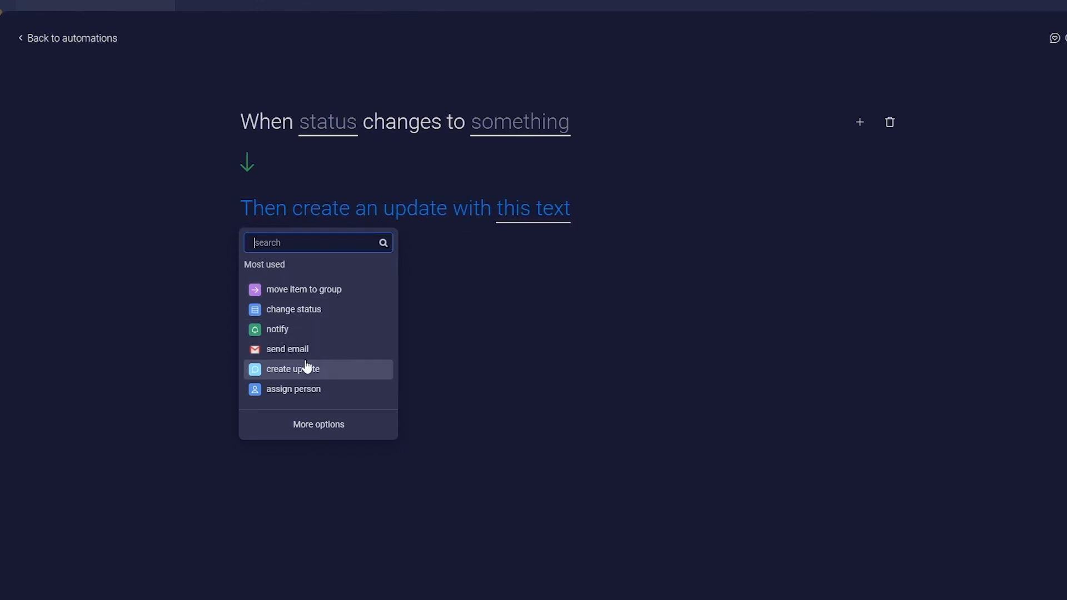
click(318, 333)
click(320, 216)
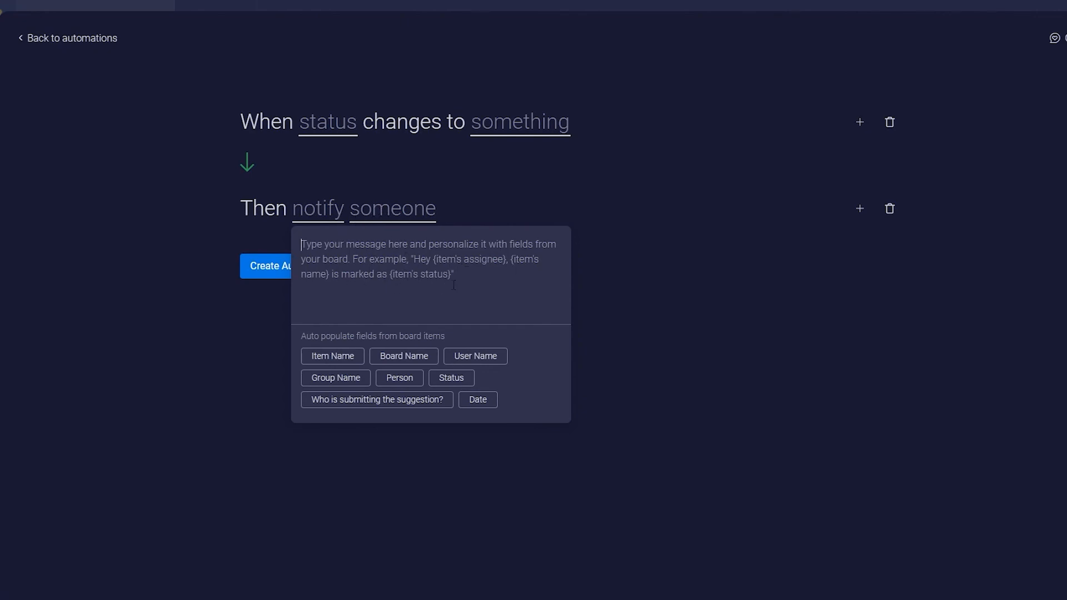
click(399, 213)
click(410, 260)
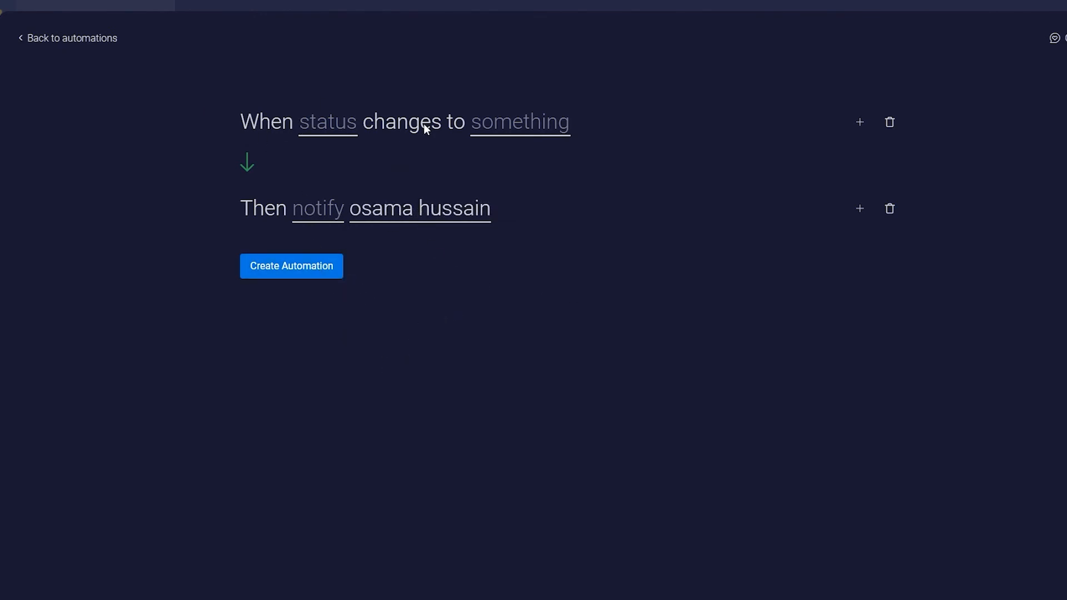
click(48, 39)
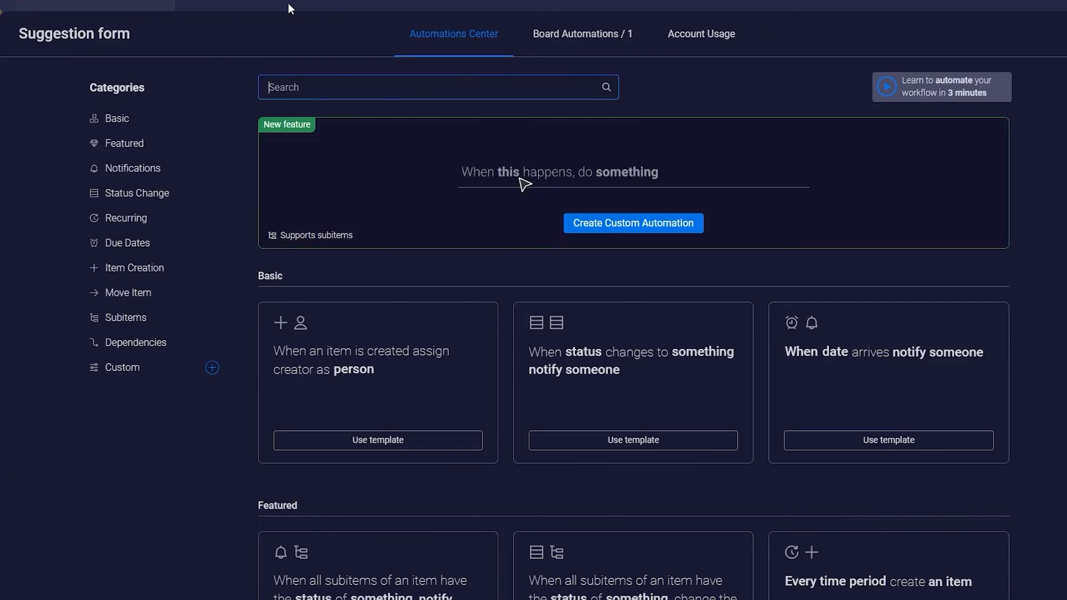
click(288, 5)
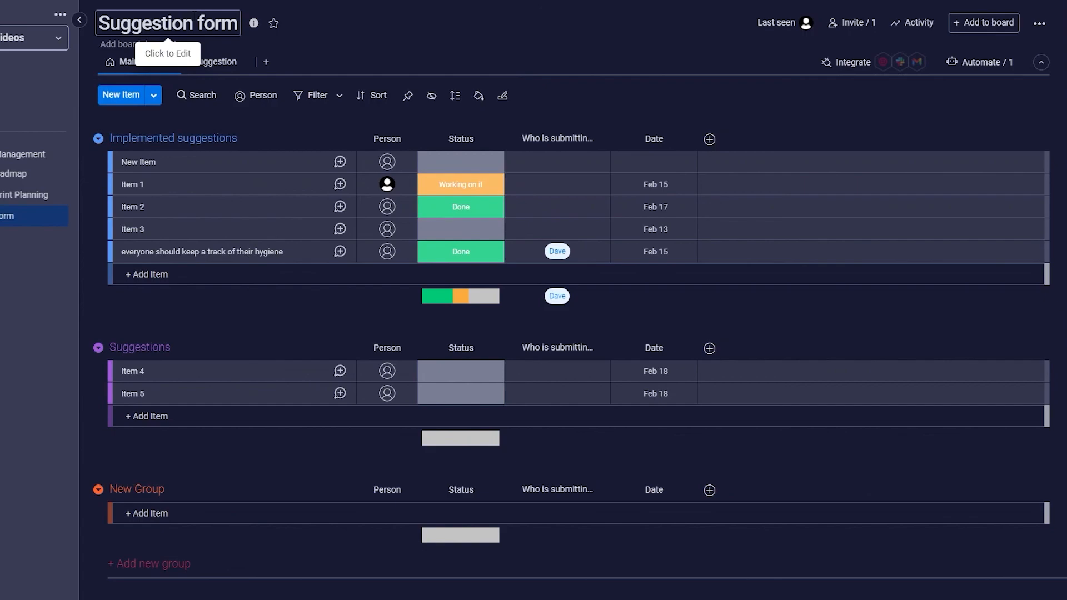